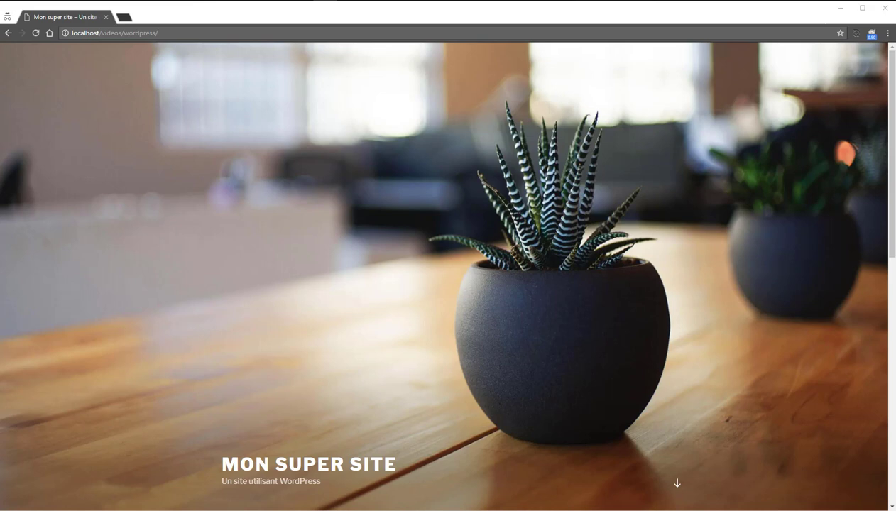
Step: Go to the site's login page by appending 'login' to the localhost/videos/wordpress URL
left_click(546, 33)
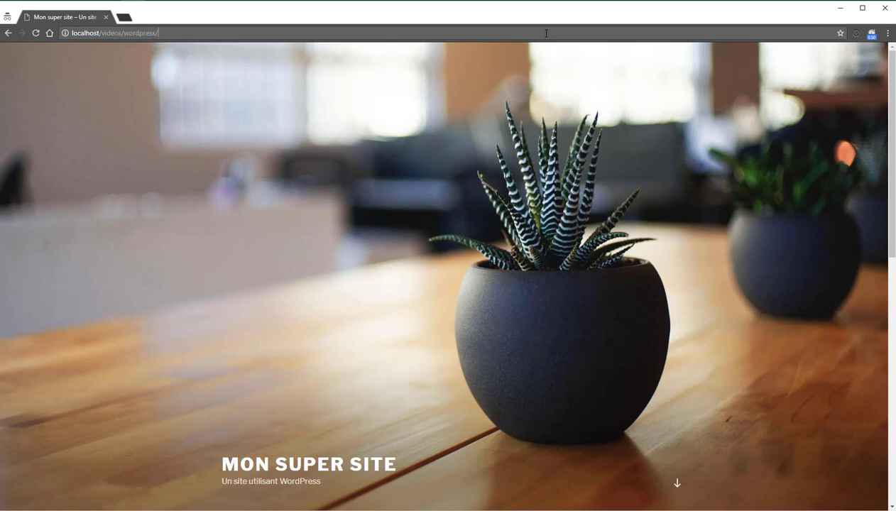
type("login")
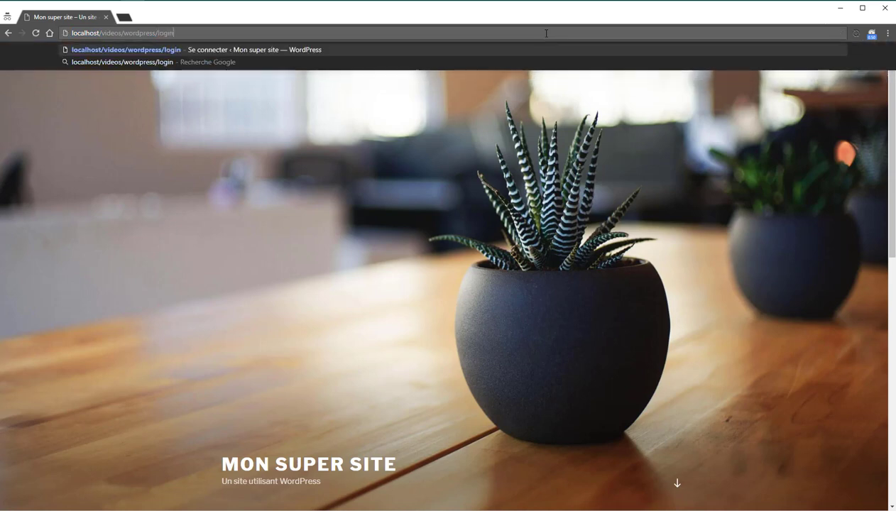
key("Return")
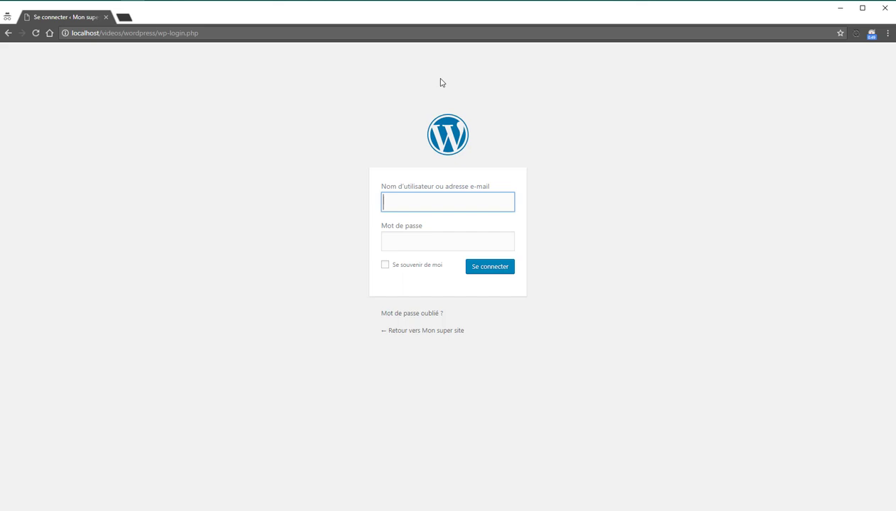
Step: Log in to the WordPress admin with the account's username and password
type("canalcode")
left_click(298, 162)
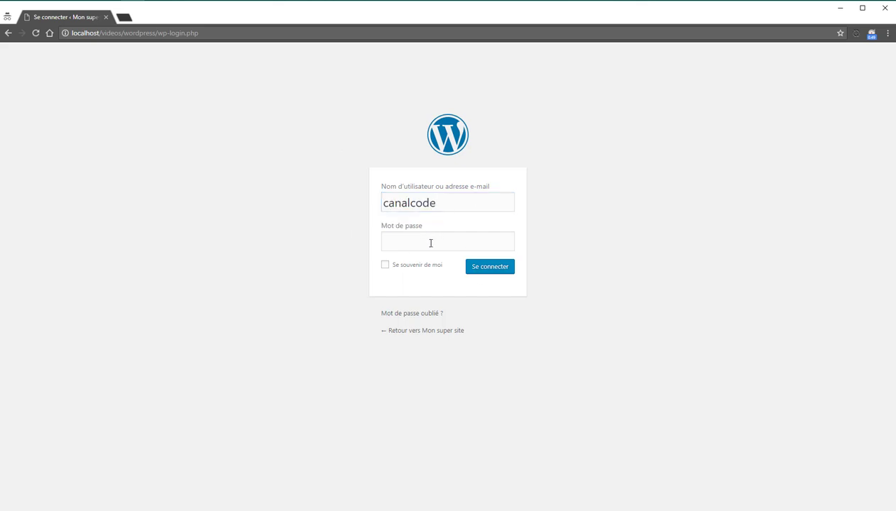
left_click(430, 242)
type("canalcode")
left_click(310, 208)
left_click(479, 275)
left_click(478, 275)
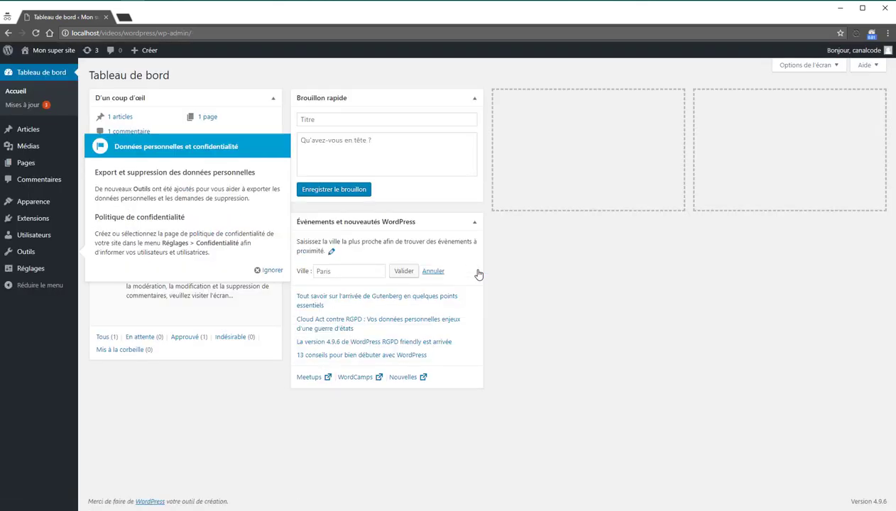
Step: Dismiss the 'Données personnelles et confidentialité' privacy notice on the dashboard
left_click(260, 271)
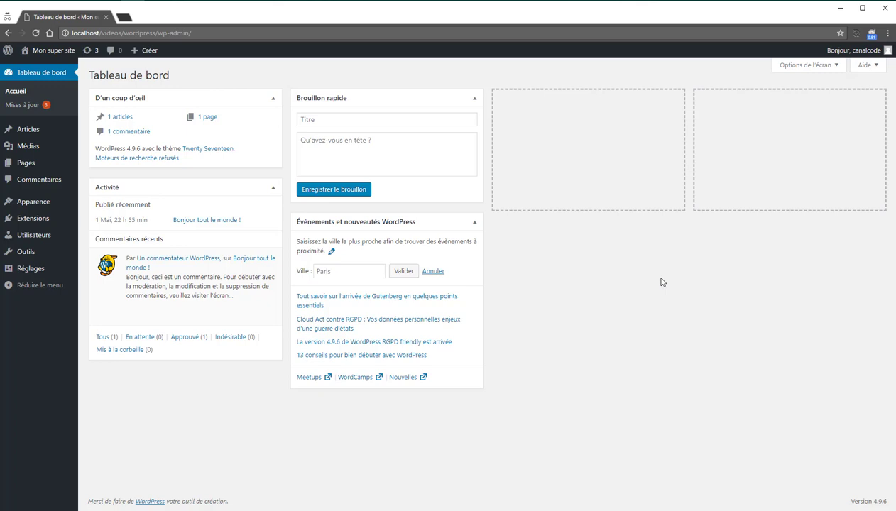
mouse_move(848, 56)
mouse_move(144, 50)
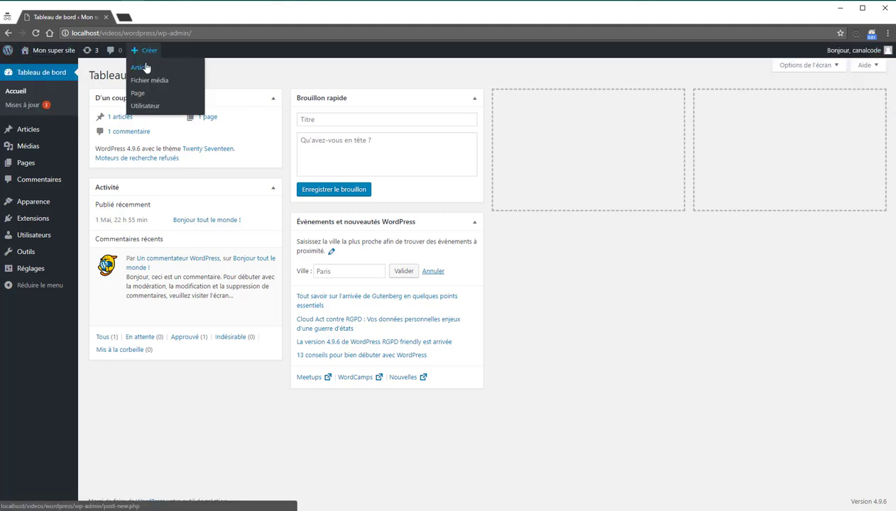
mouse_move(9, 56)
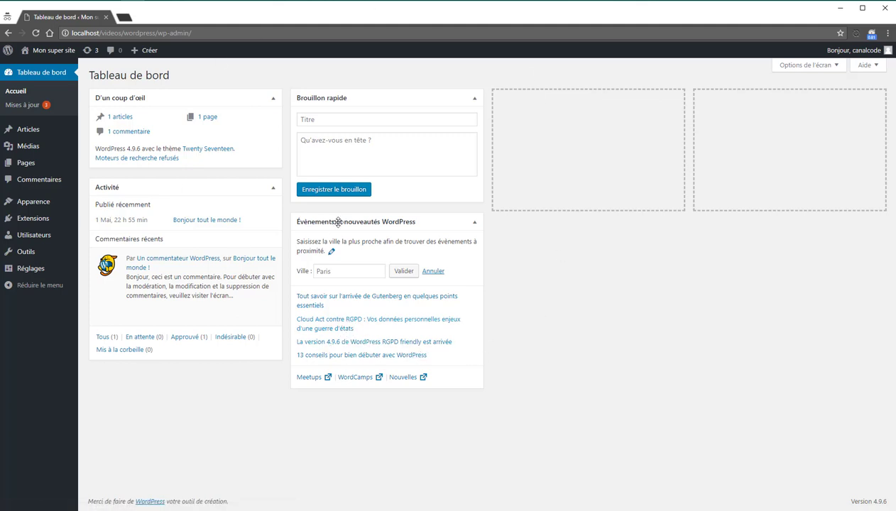
Step: Hide the D'un coup d'œil, Activité and Brouillon rapide widgets via Options de l'écran
left_click(796, 65)
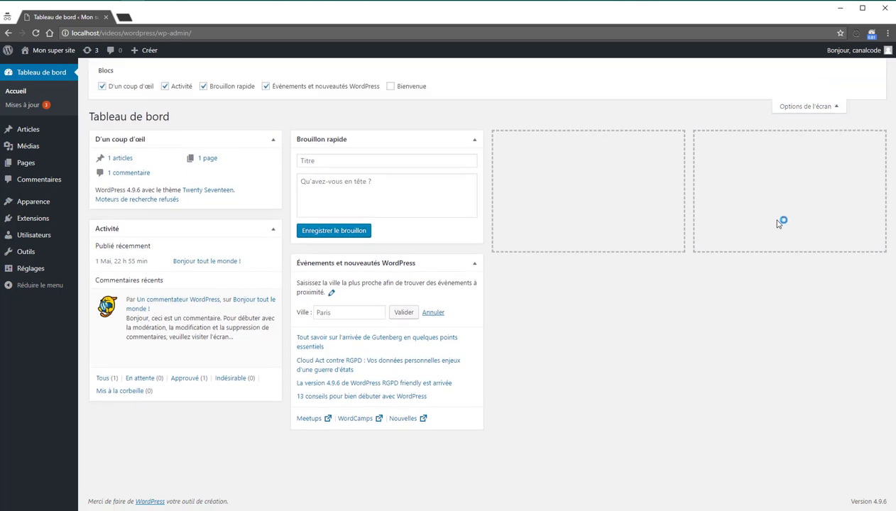
left_click(122, 88)
left_click(169, 91)
left_click(235, 91)
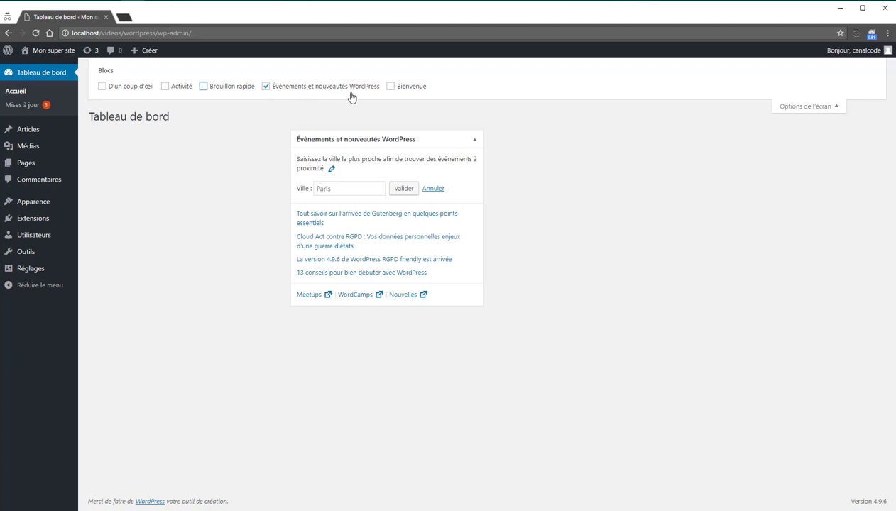
left_click(804, 106)
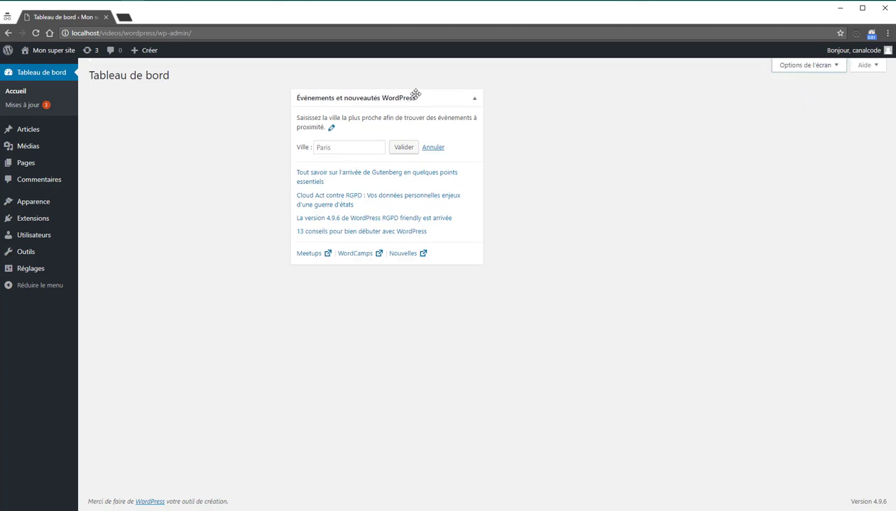
Step: Move the Événements et nouveautés WordPress widget to the left column, then hide it too
left_click_drag(415, 94, 231, 105)
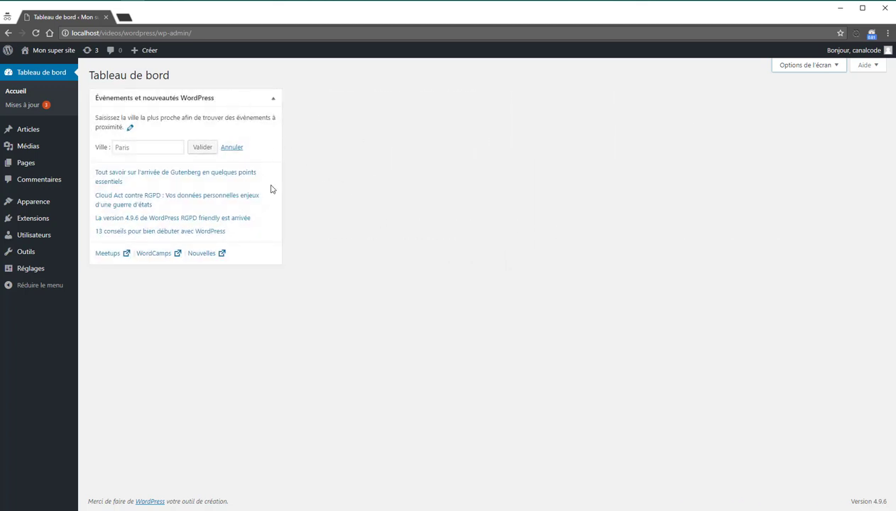
left_click(828, 69)
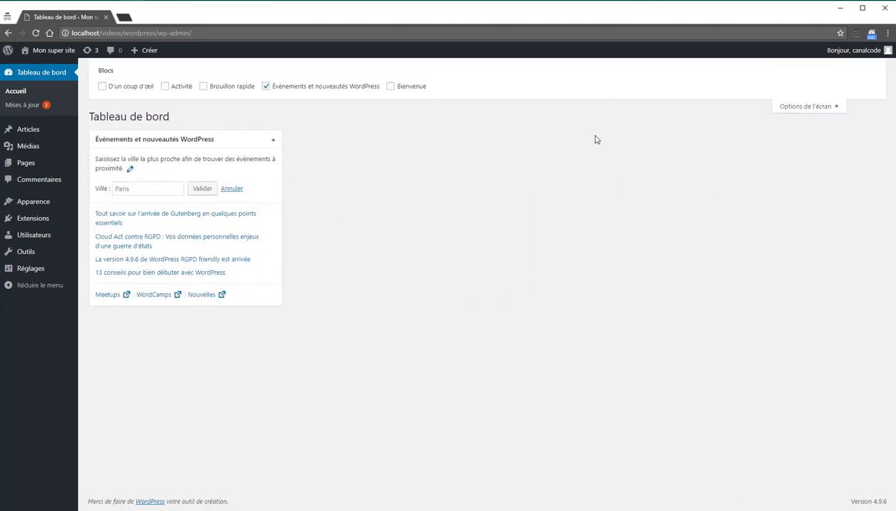
left_click(293, 86)
left_click(824, 105)
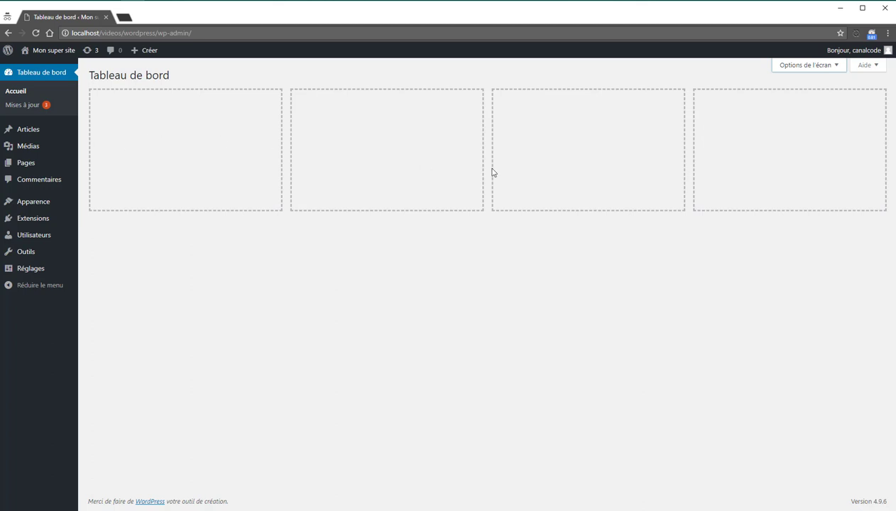
left_click(863, 65)
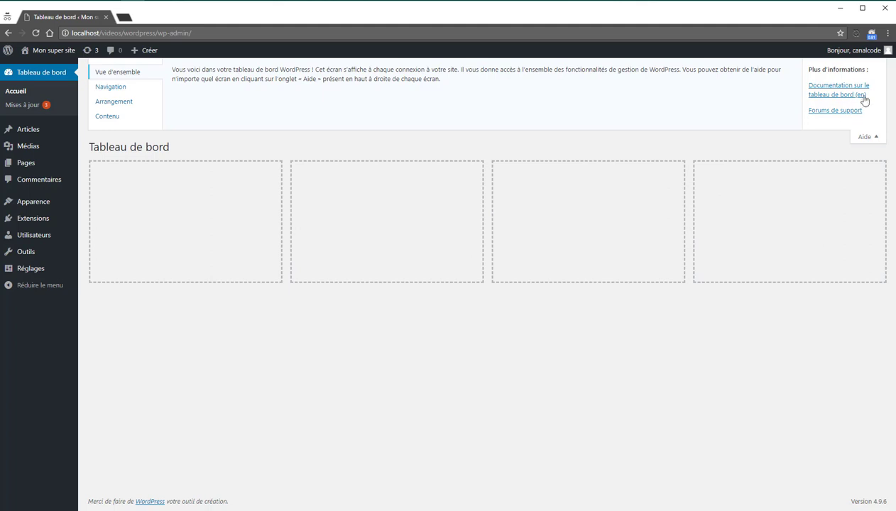
left_click(863, 137)
left_click(868, 67)
left_click(854, 138)
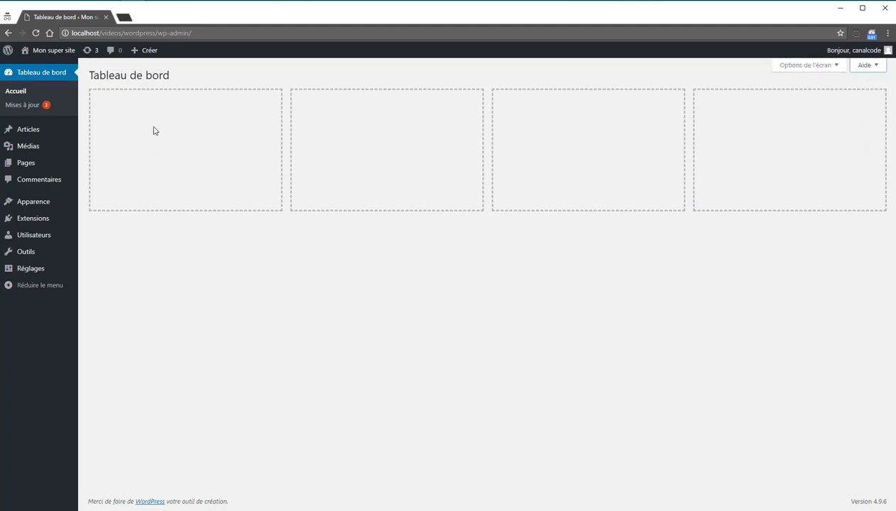
Step: Open the Mises à jour page and scroll down to the Thèmes update list
left_click(9, 108)
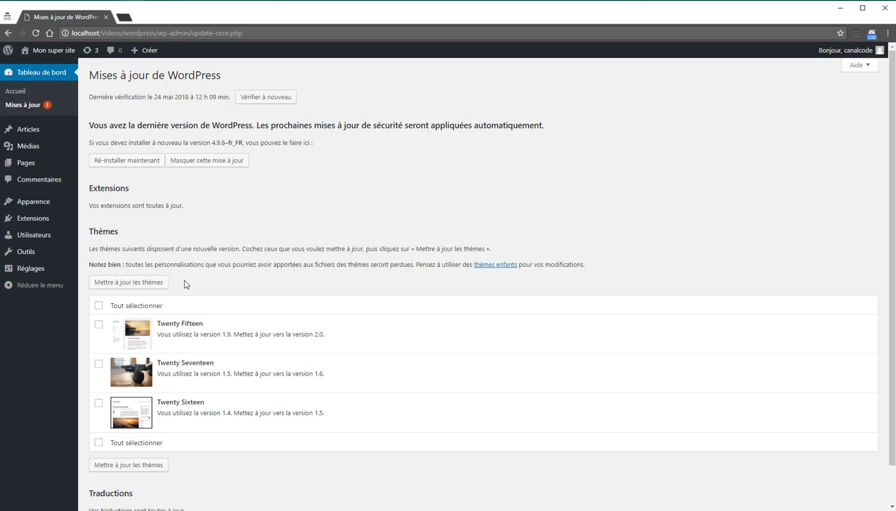
scroll(185, 284, "down", 1)
mouse_move(31, 223)
scroll(176, 380, "down", 1)
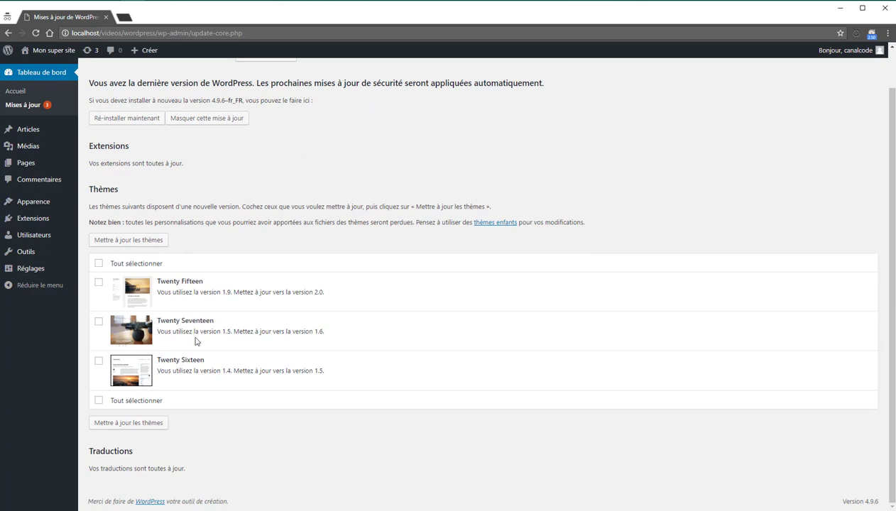
Step: Update the Twenty Fifteen theme and return to the updates page
left_click(99, 283)
left_click(128, 423)
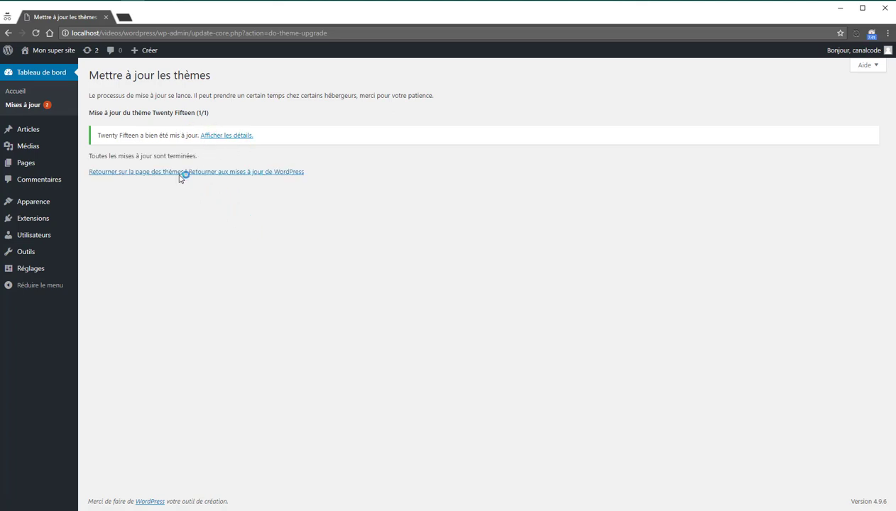
left_click(43, 114)
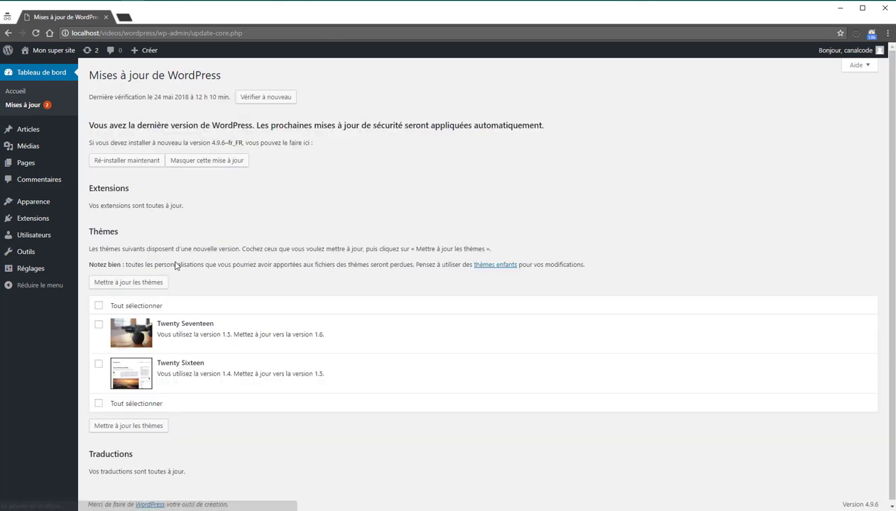
Step: Select all remaining themes and update Twenty Seventeen and Twenty Sixteen together
left_click(98, 305)
left_click(140, 284)
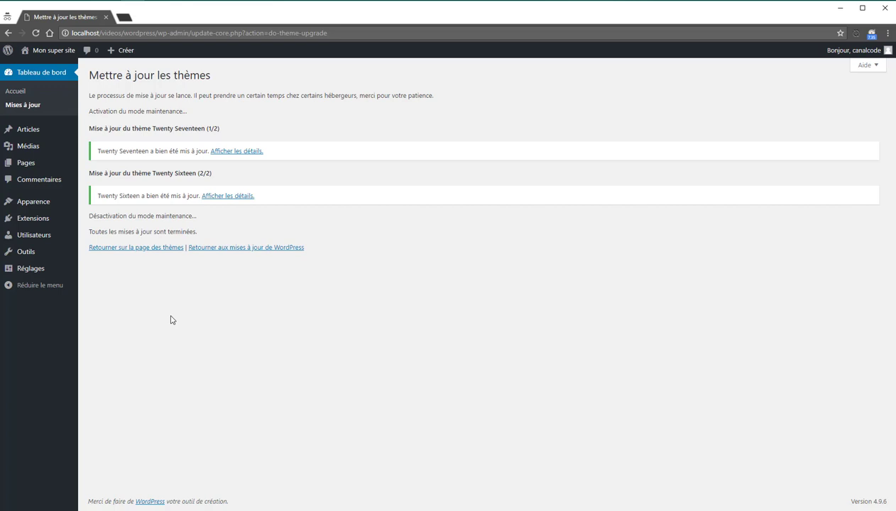
mouse_move(47, 131)
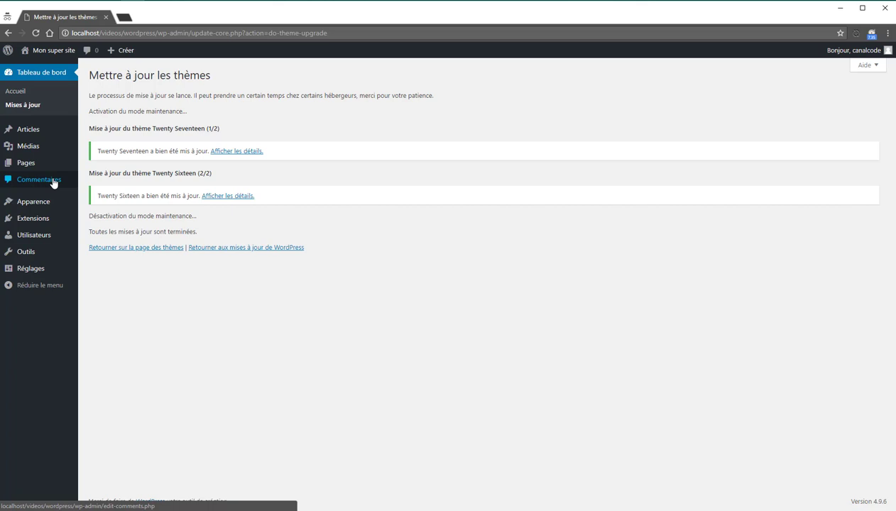
Step: Open Articles > Tous les articles to list the 'Bonjour tout le monde !' post
mouse_move(55, 173)
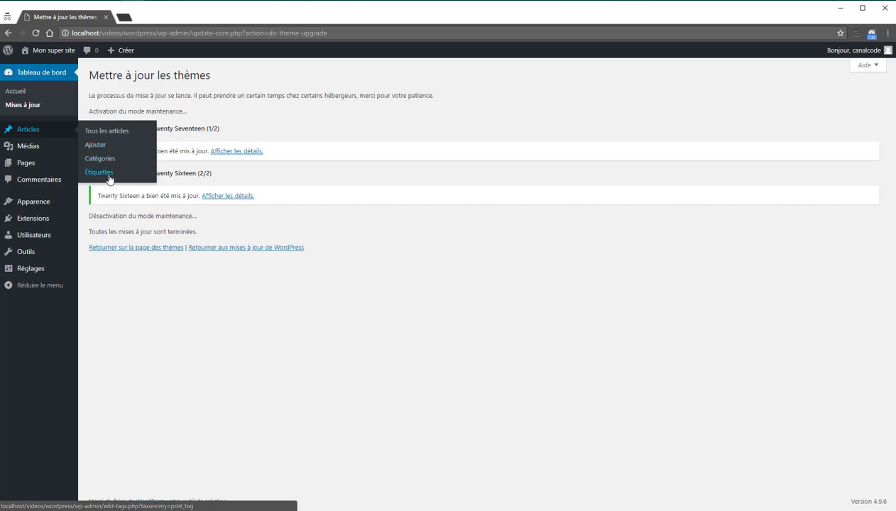
left_click(125, 134)
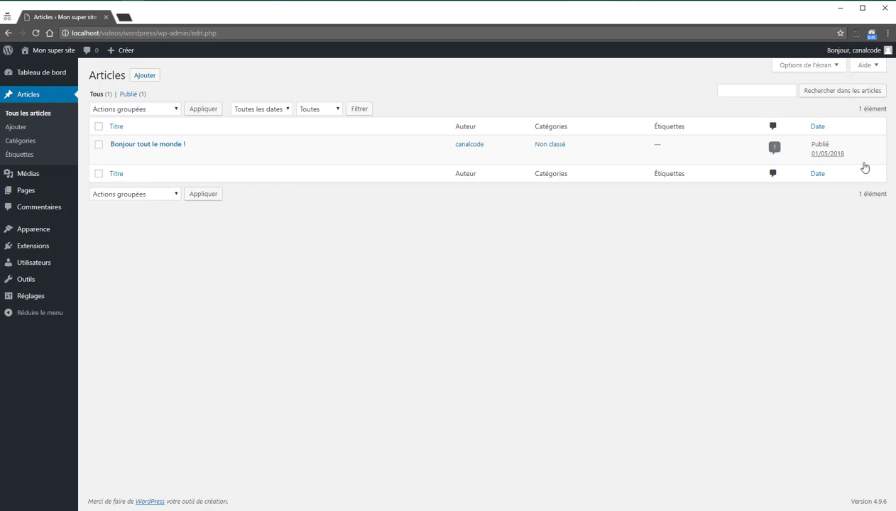
Step: Hide the Auteur column and adjust the articles-per-page count in Options de l'écran
left_click(825, 71)
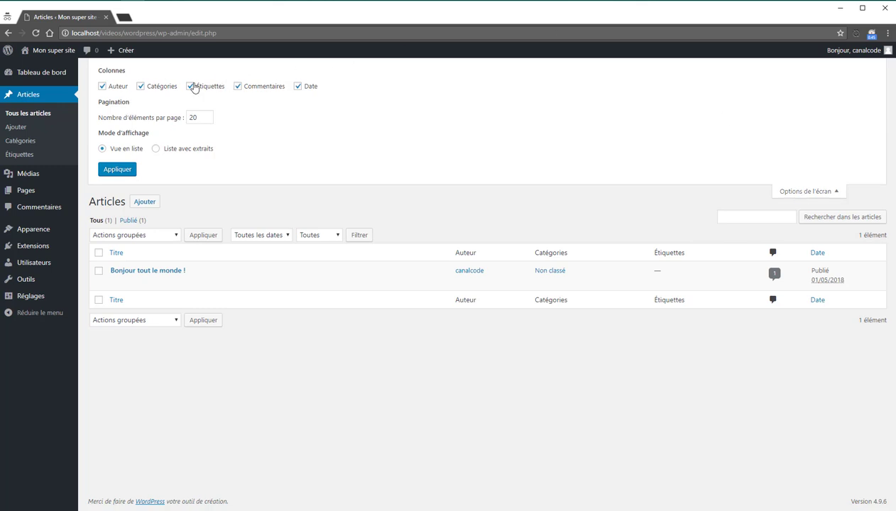
left_click(127, 90)
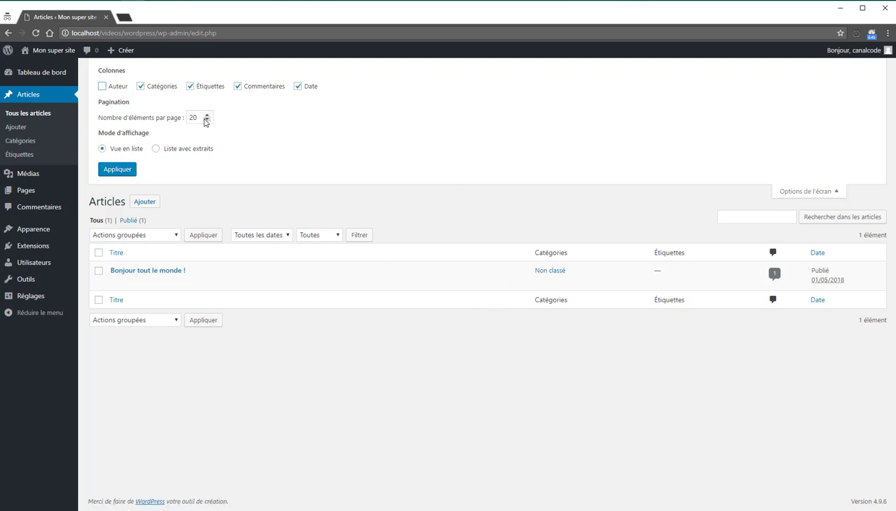
left_click(207, 120)
left_click(789, 193)
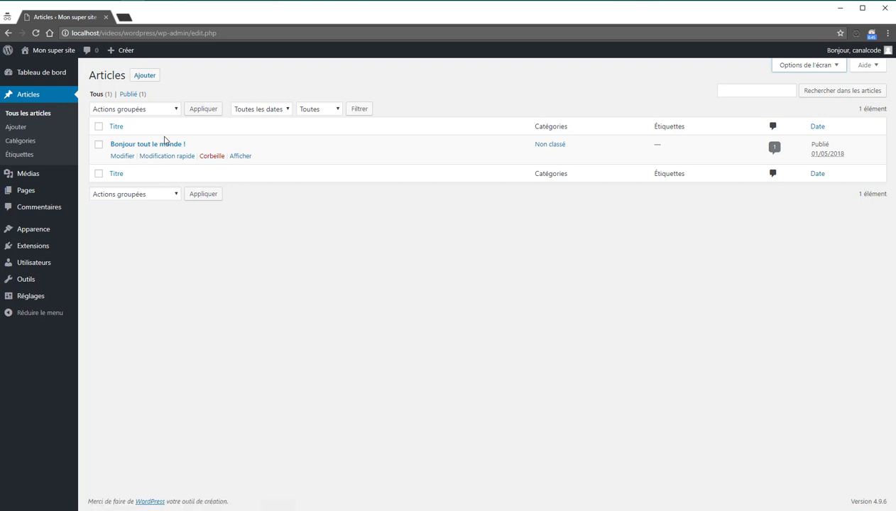
left_click(213, 155)
mouse_move(147, 154)
left_click(182, 156)
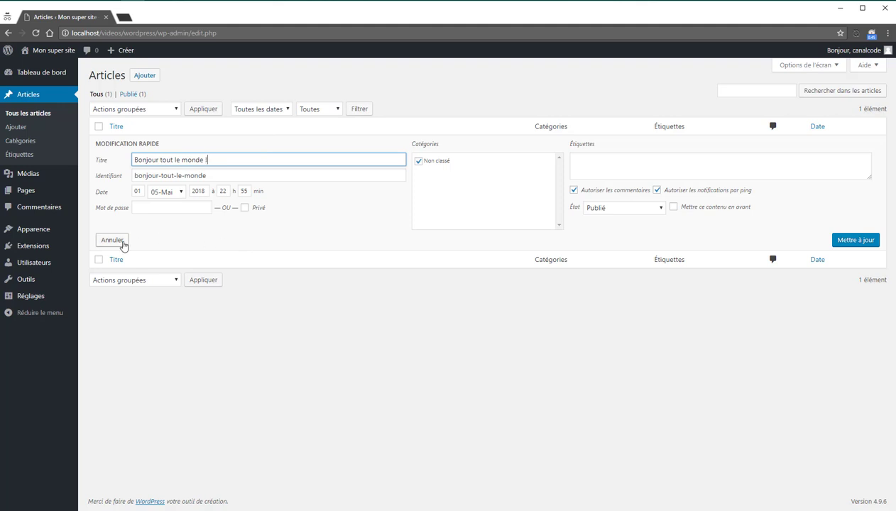
left_click(123, 245)
left_click(116, 158)
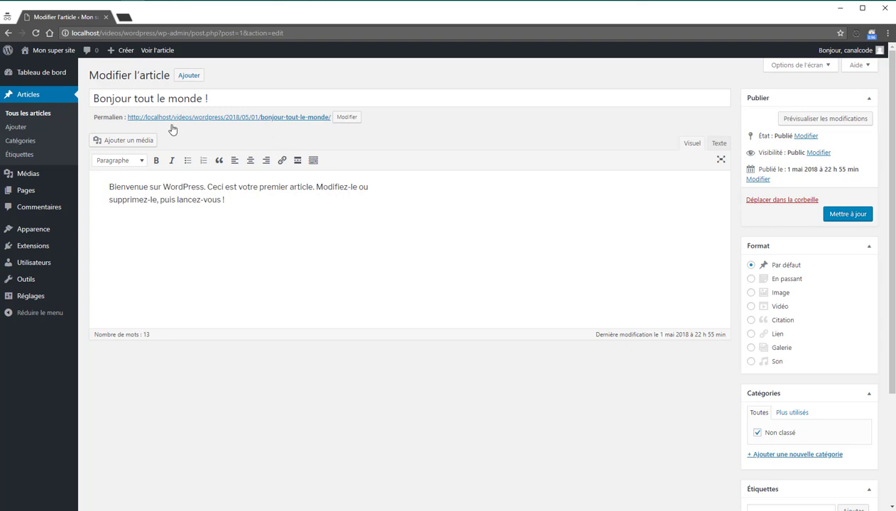
left_click_drag(227, 98, 90, 87)
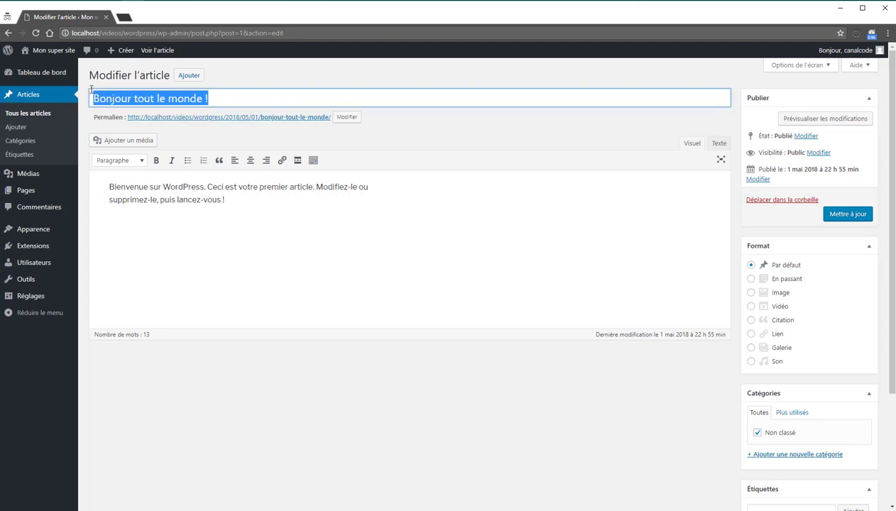
left_click_drag(291, 228, 64, 173)
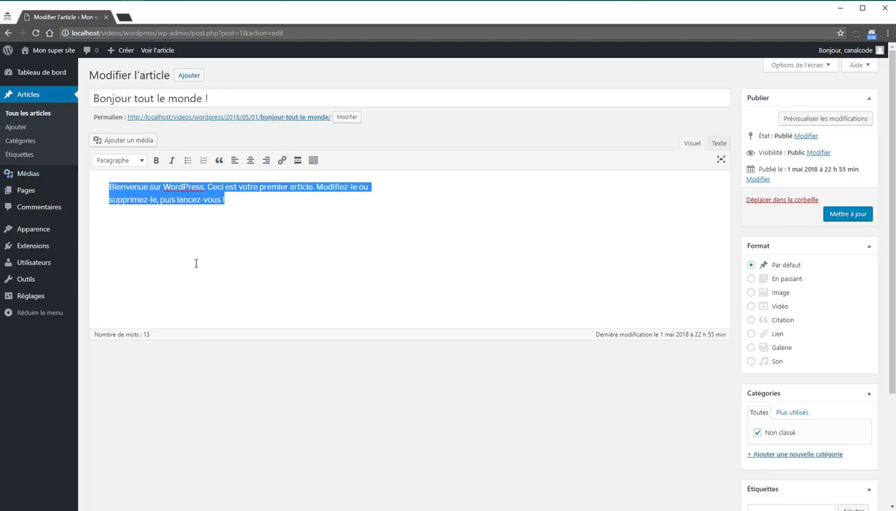
left_click(232, 227)
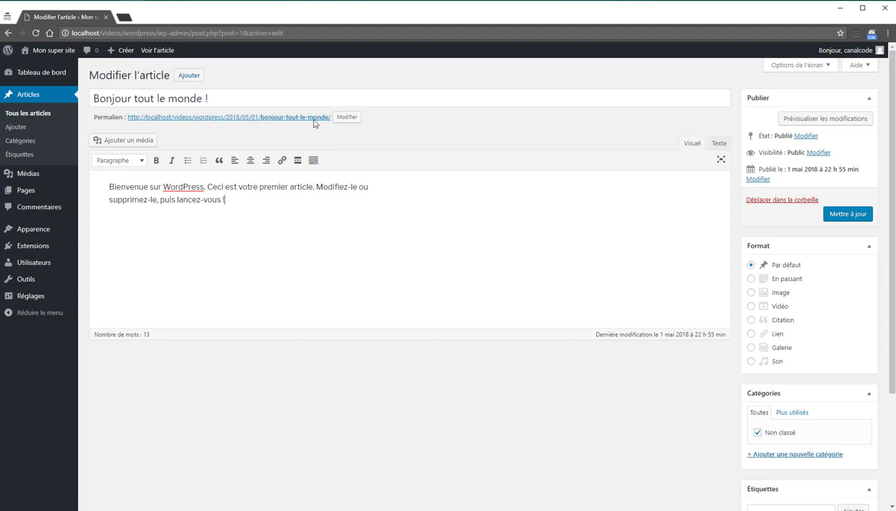
left_click(345, 117)
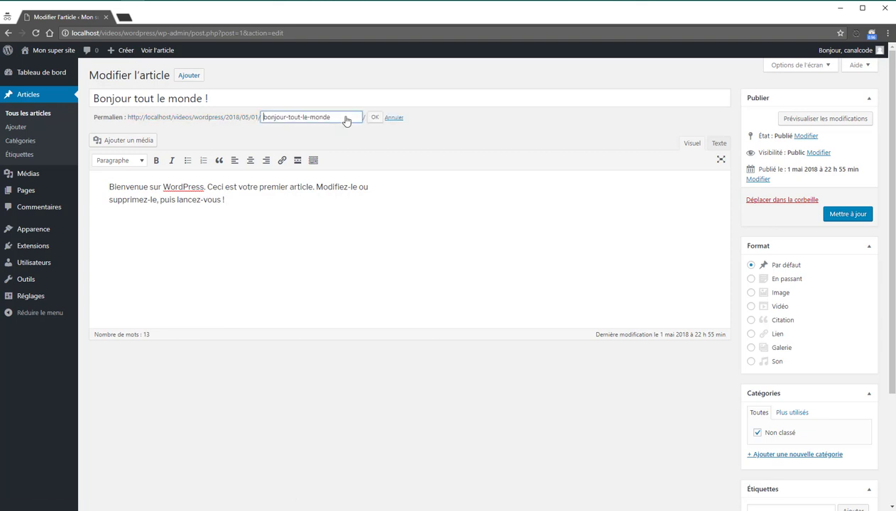
left_click_drag(345, 118, 240, 115)
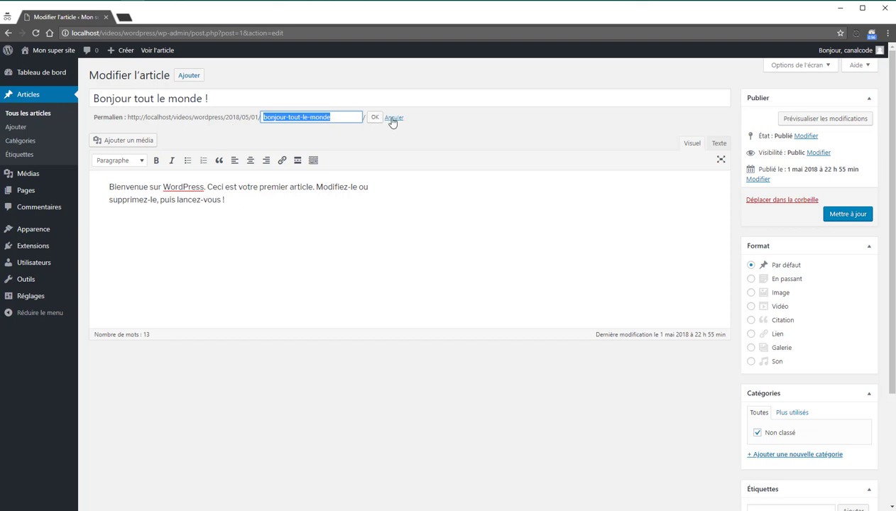
left_click(378, 118)
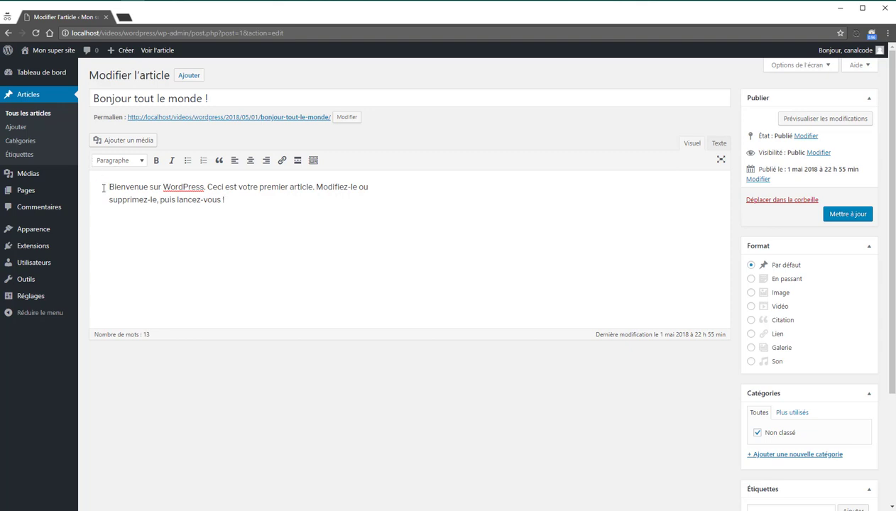
Step: Make the word 'WordPress' in the post's first sentence bold
left_click(296, 209)
double_click(184, 187)
left_click(156, 160)
left_click(195, 226)
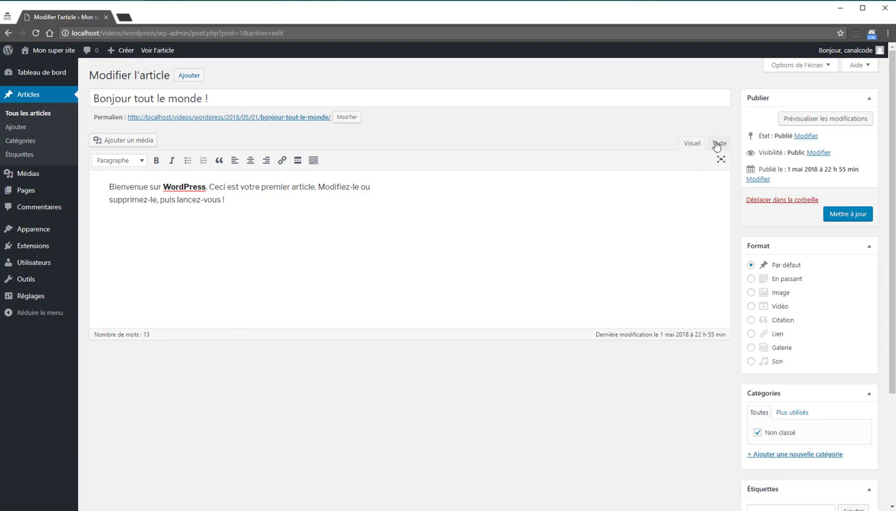
Step: Inspect the <strong> tags around 'WordPress' in the Texte view, then return to Visuel
left_click(718, 144)
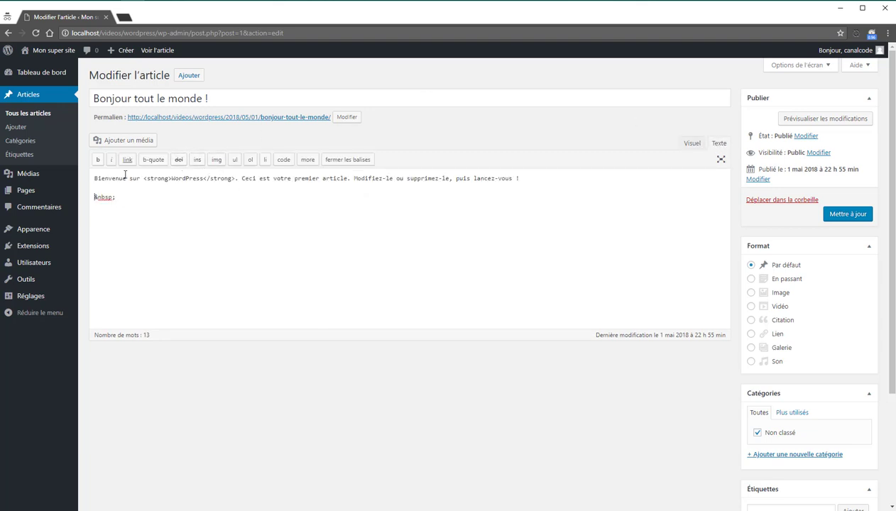
left_click_drag(143, 179, 173, 179)
double_click(186, 179)
left_click(689, 144)
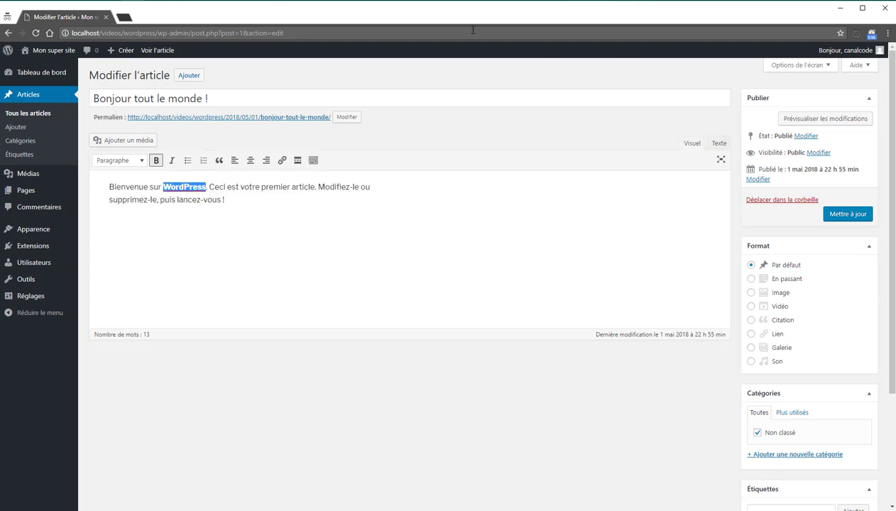
left_click(265, 227)
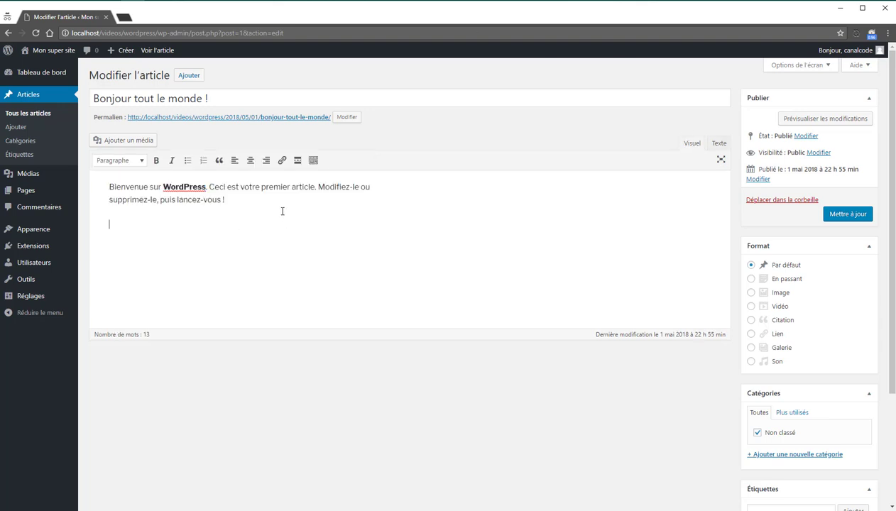
Step: Add a 'Mon titre' line below the welcome sentence and format it as a Titre 2 heading
type("Mon titre")
left_click_drag(157, 225, 96, 217)
left_click(118, 164)
scroll(165, 169, "down", 2)
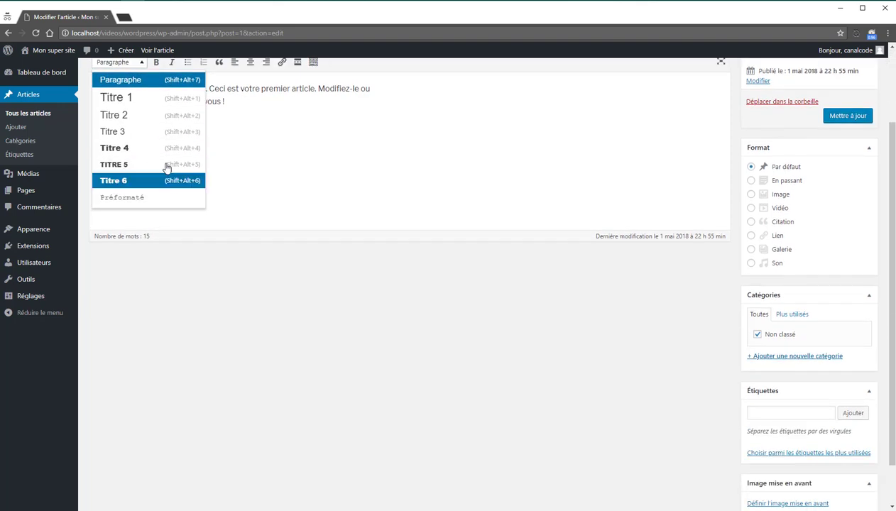
scroll(164, 170, "up", 1)
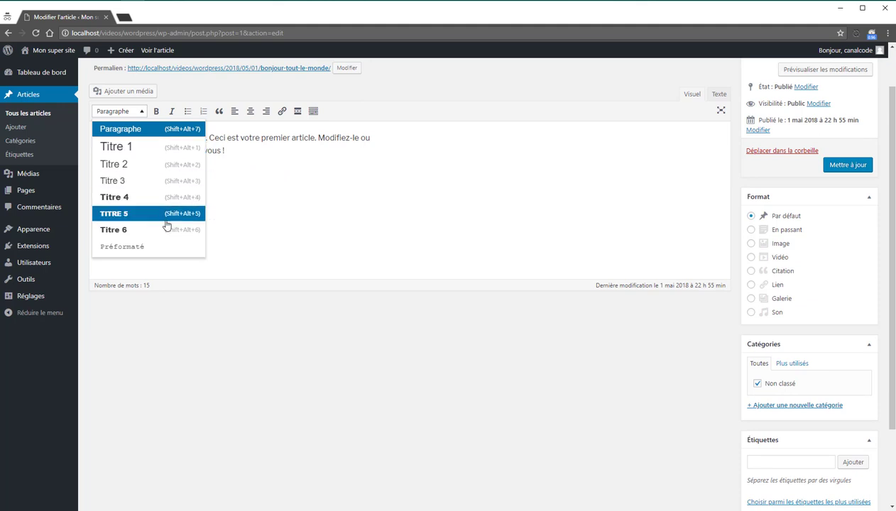
left_click(169, 164)
left_click(221, 196)
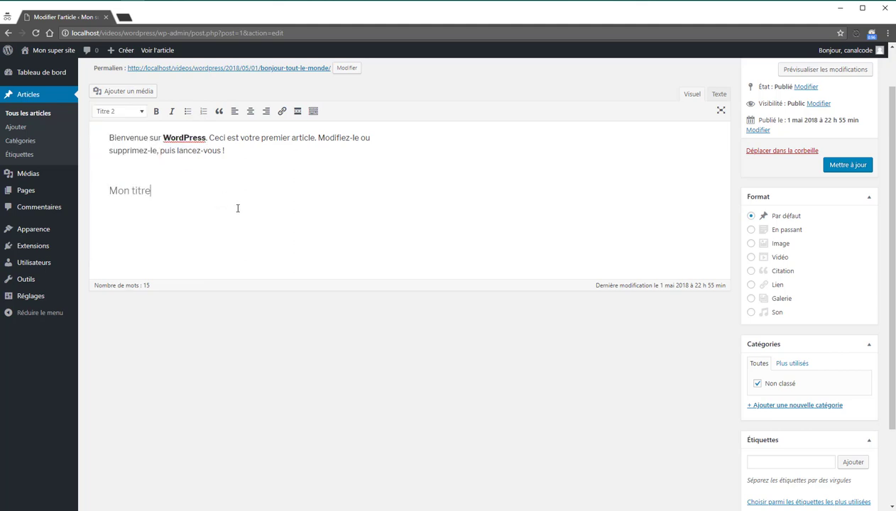
scroll(344, 226, "up", 1)
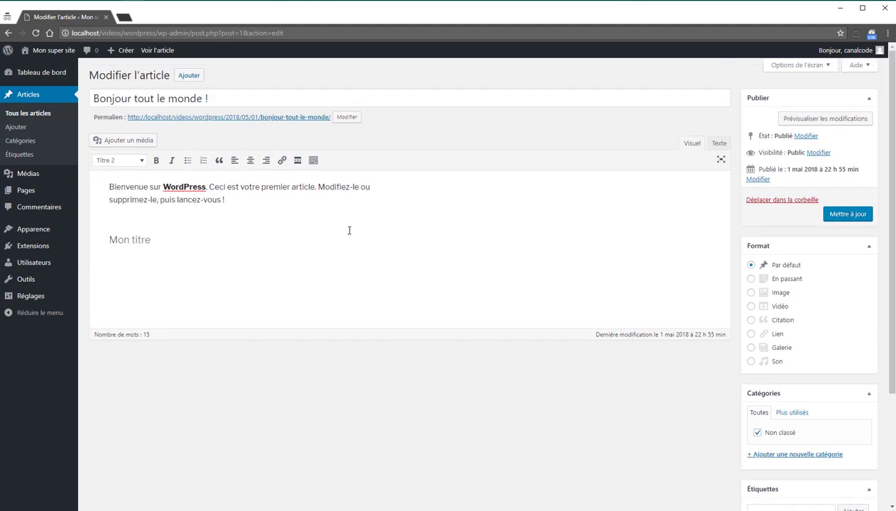
Step: Save the post with Mettre à jour to get the 'Article mis à jour' notice
left_click(865, 215)
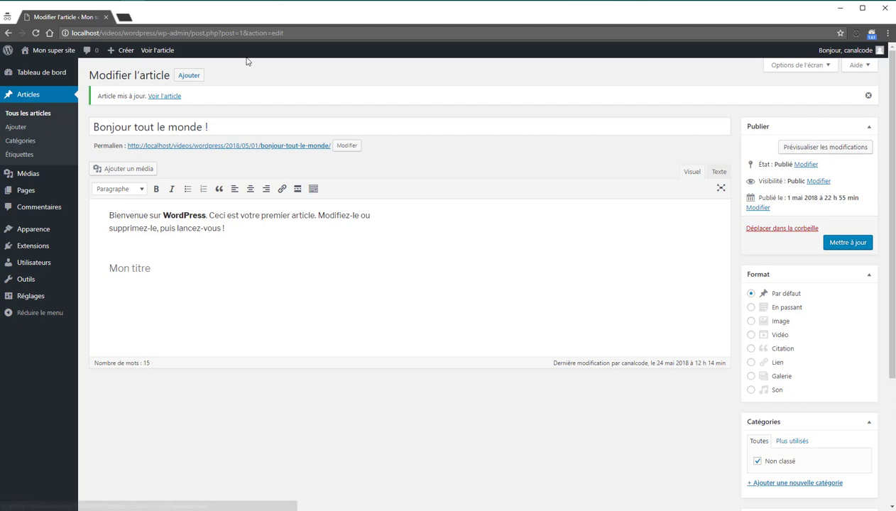
Step: View the live post in a new tab, inspect 'Mon titre' as an h2, then return to the editor
middle_click(163, 50)
left_click(162, 21)
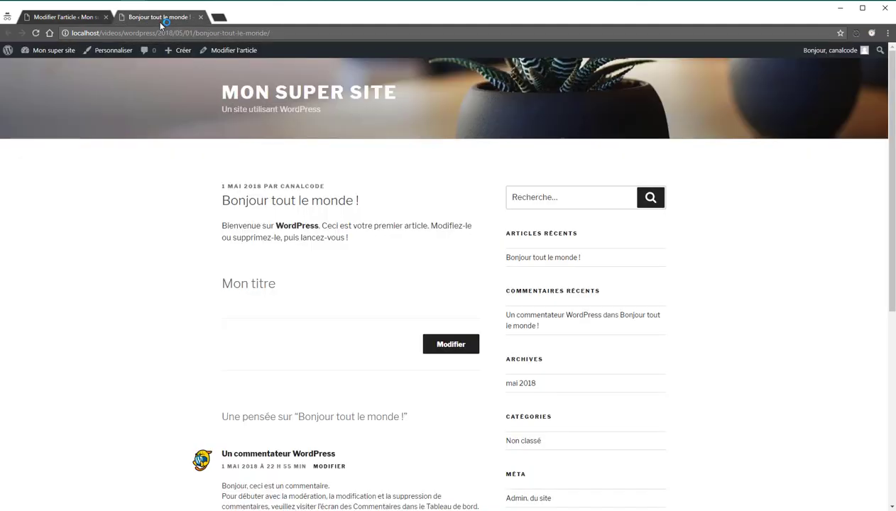
scroll(171, 184, "down", 1)
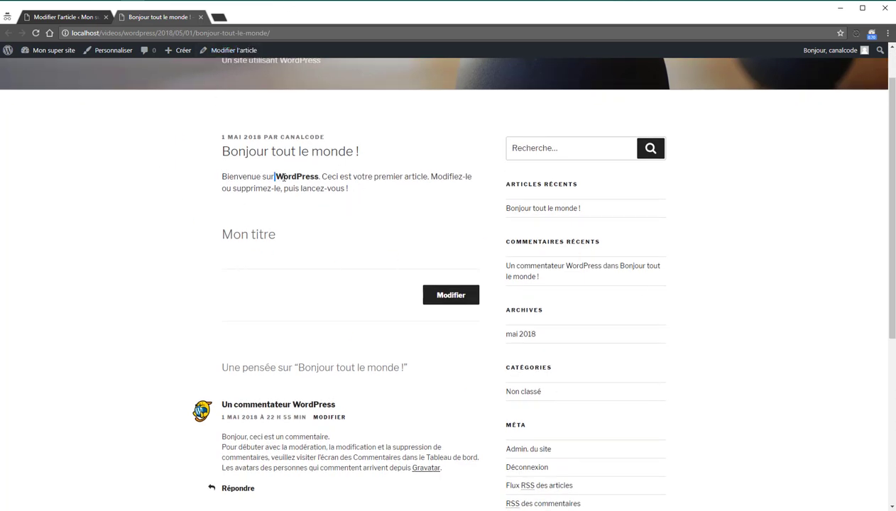
left_click_drag(275, 176, 318, 179)
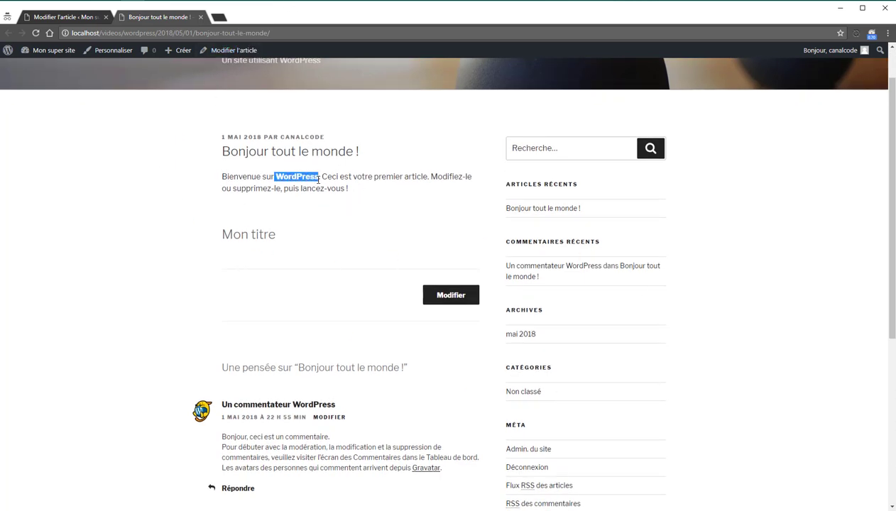
right_click(255, 234)
left_click(290, 347)
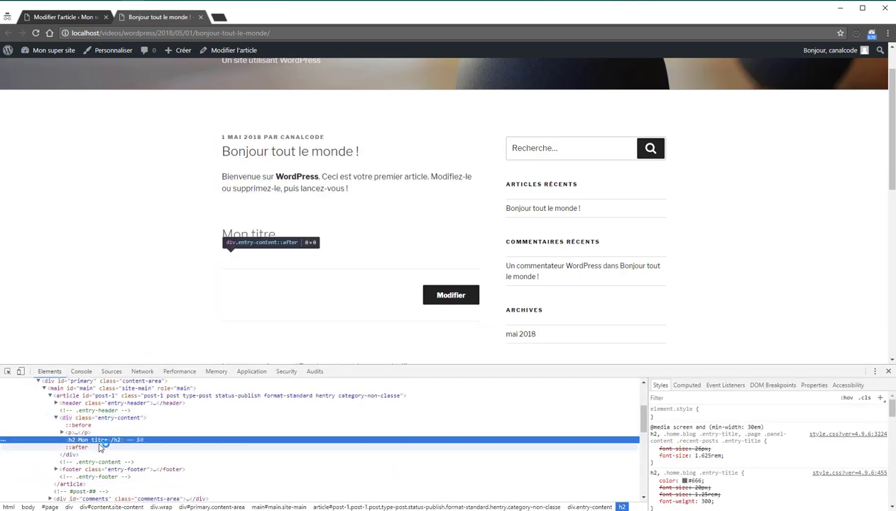
left_click(63, 19)
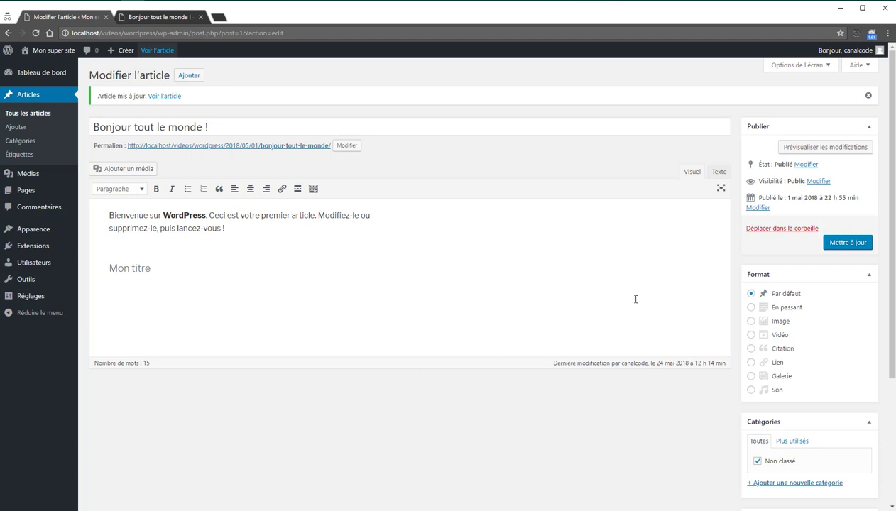
Step: Scroll down the editor sidebar and open the Définir l'image mise en avant chooser
scroll(644, 242, "down", 1)
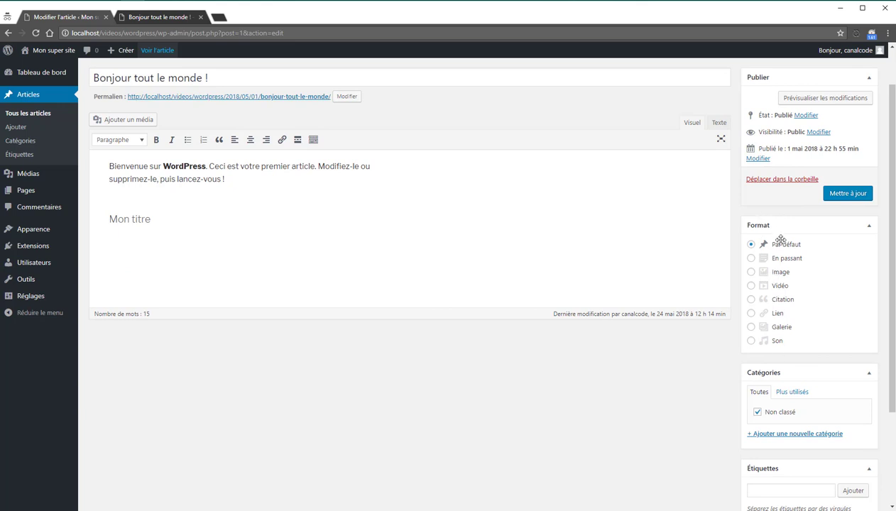
scroll(774, 213, "down", 1)
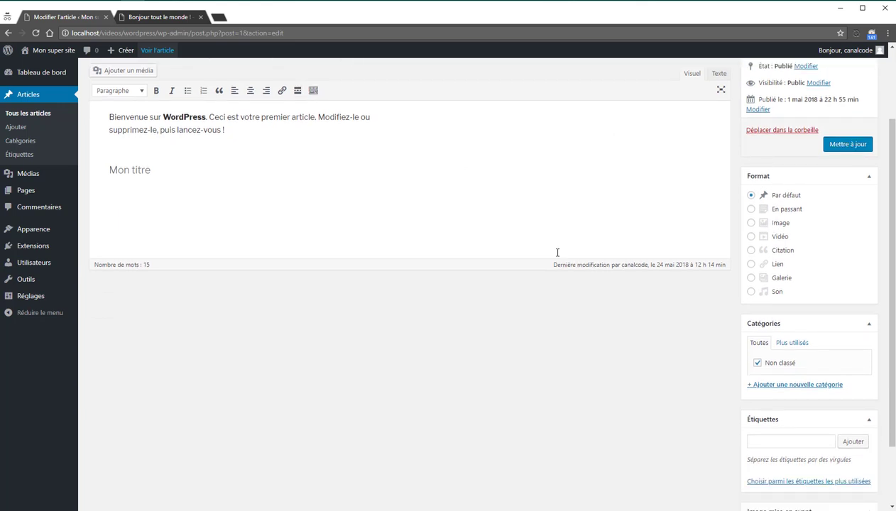
scroll(852, 267, "down", 1)
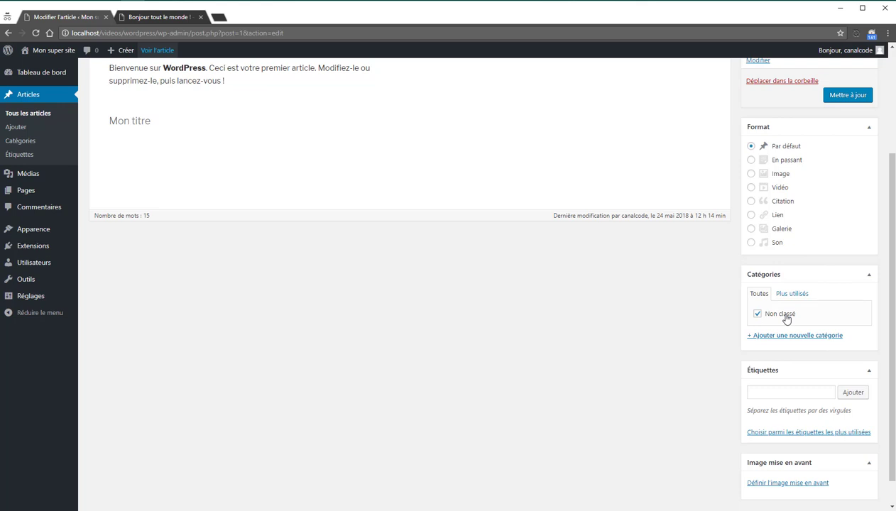
scroll(787, 319, "down", 1)
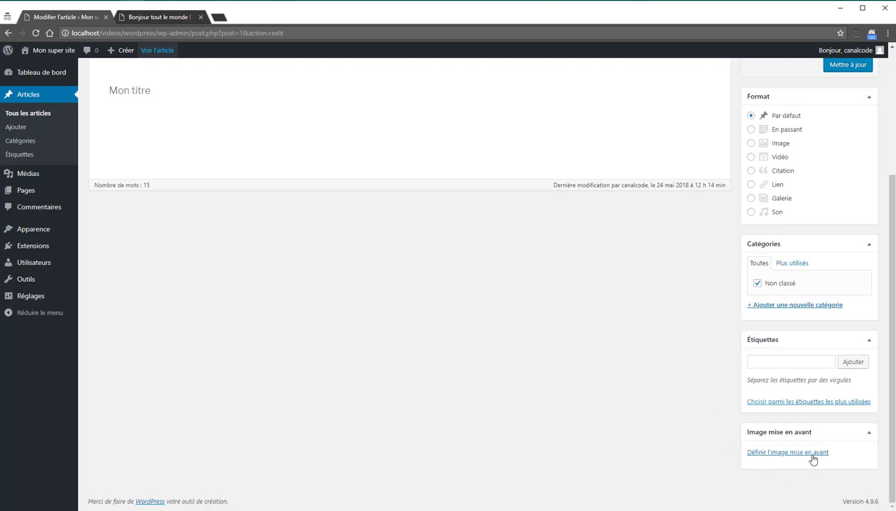
left_click(788, 454)
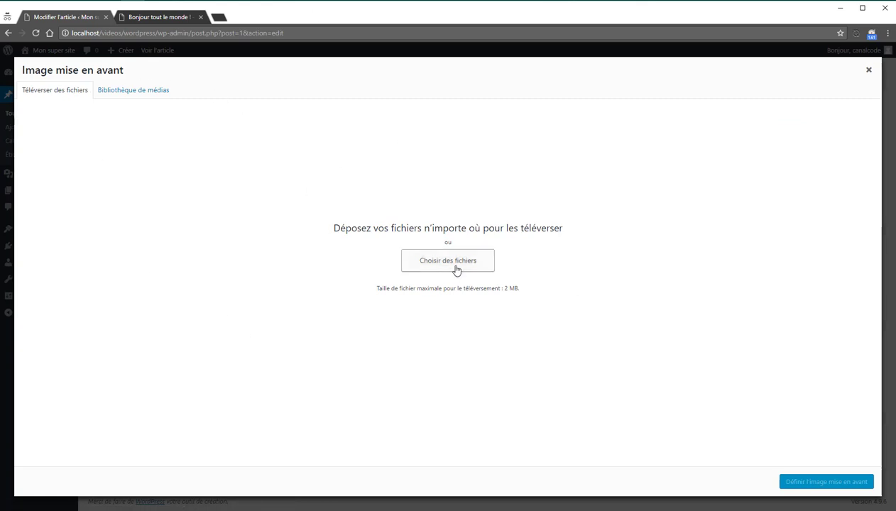
Step: Check the empty Bibliothèque de médias tab, then close the featured image window
left_click(144, 93)
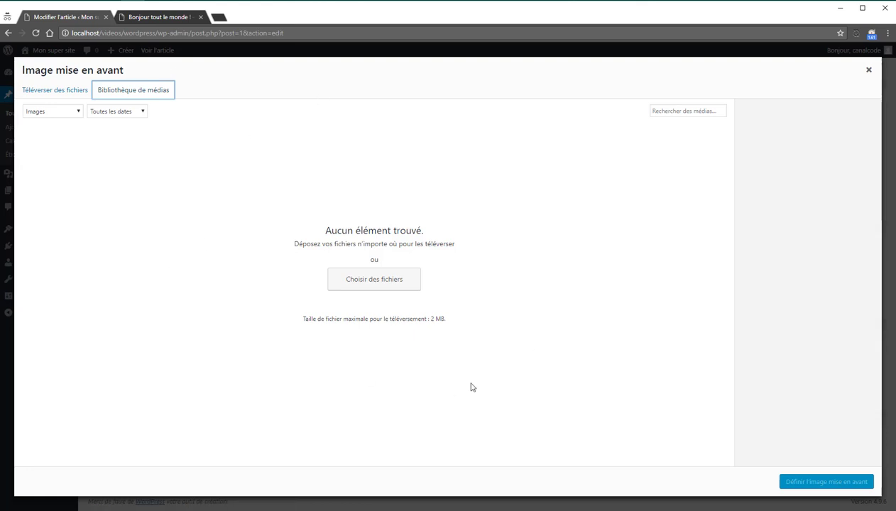
left_click(870, 72)
scroll(791, 177, "up", 2)
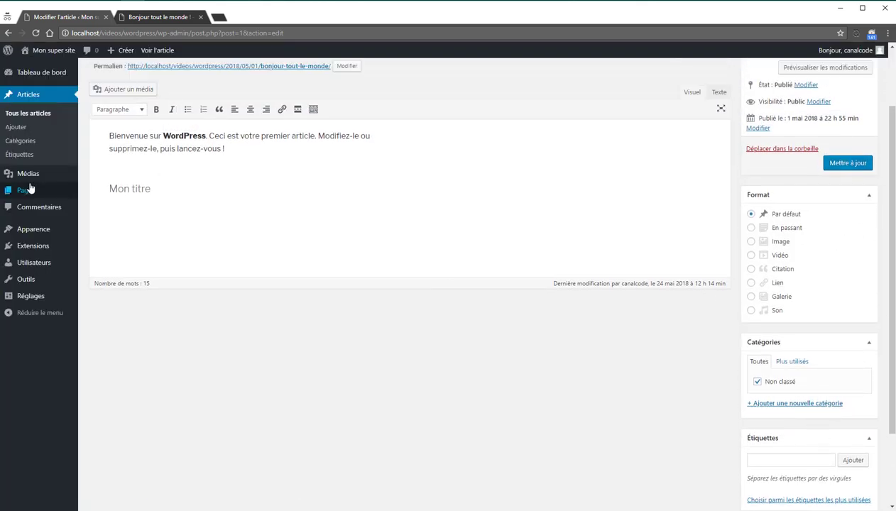
Step: Go to Articles > Catégories and enter 'Parent' as a new category name
mouse_move(30, 180)
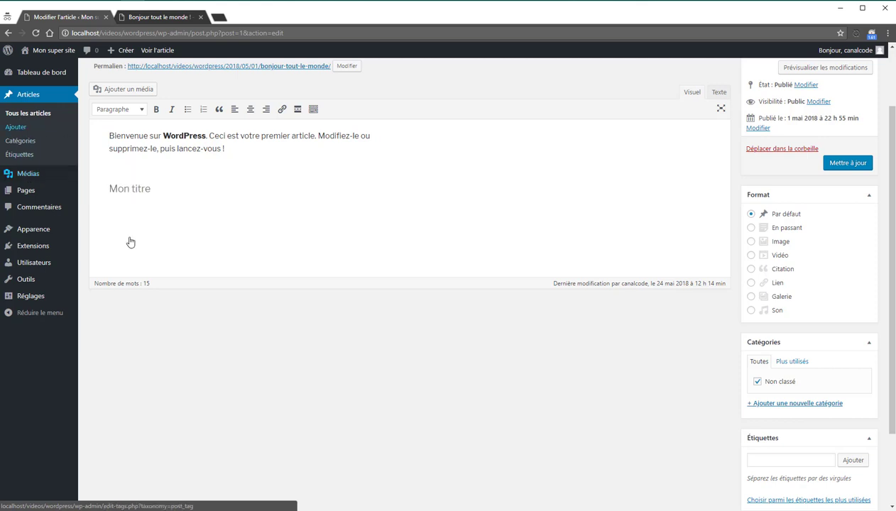
scroll(344, 328, "up", 1)
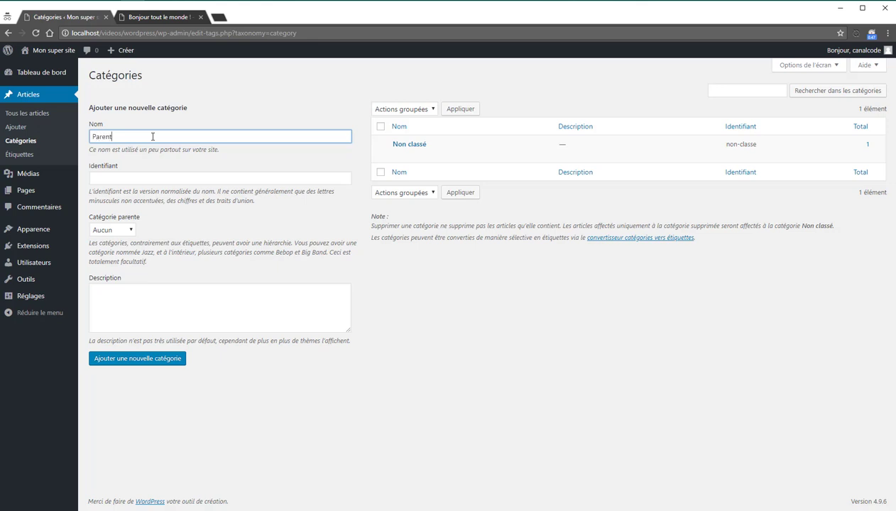
Step: Add the Parent category, then add an Enfant category with Parent as its parent
left_click(178, 360)
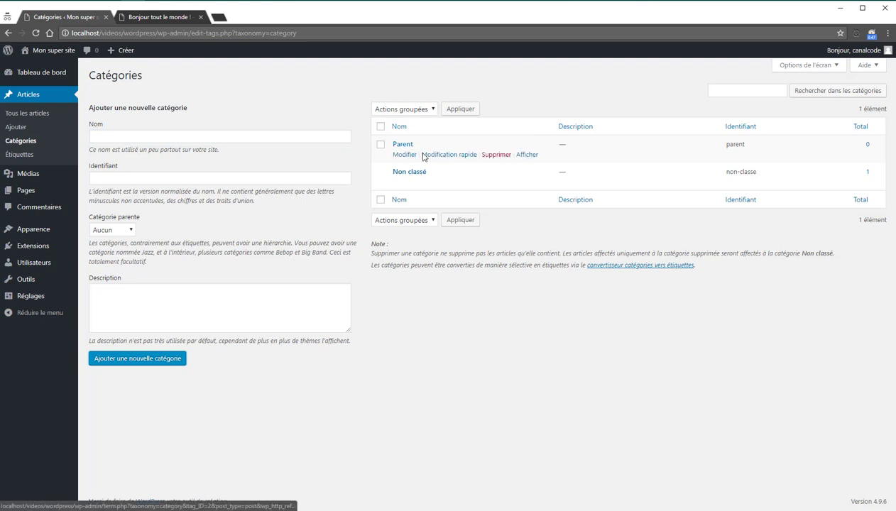
left_click(130, 231)
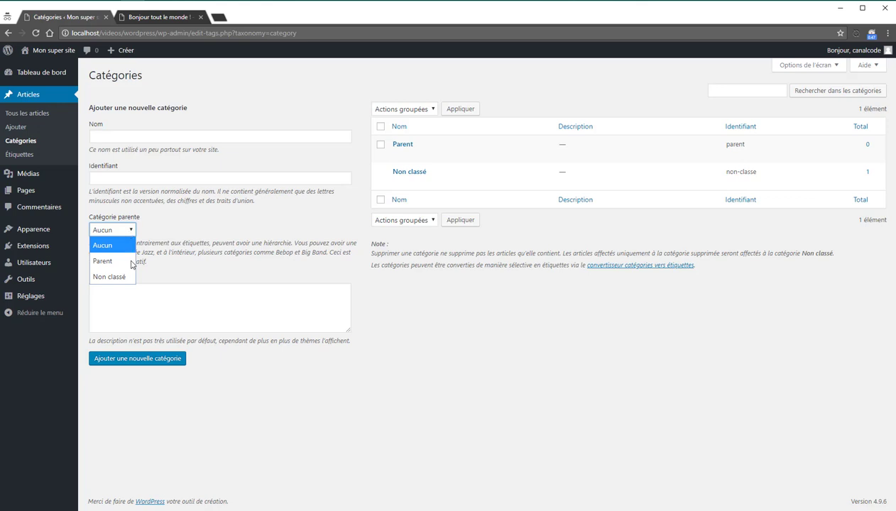
left_click(131, 262)
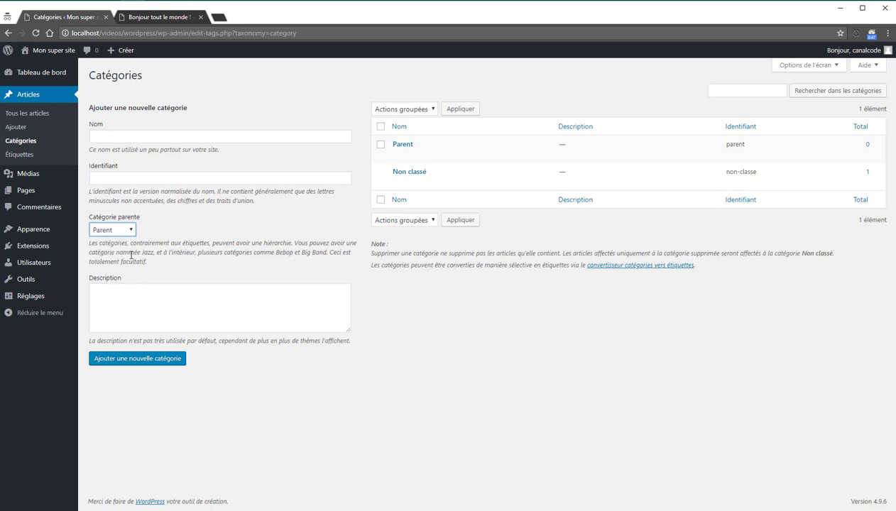
left_click(120, 137)
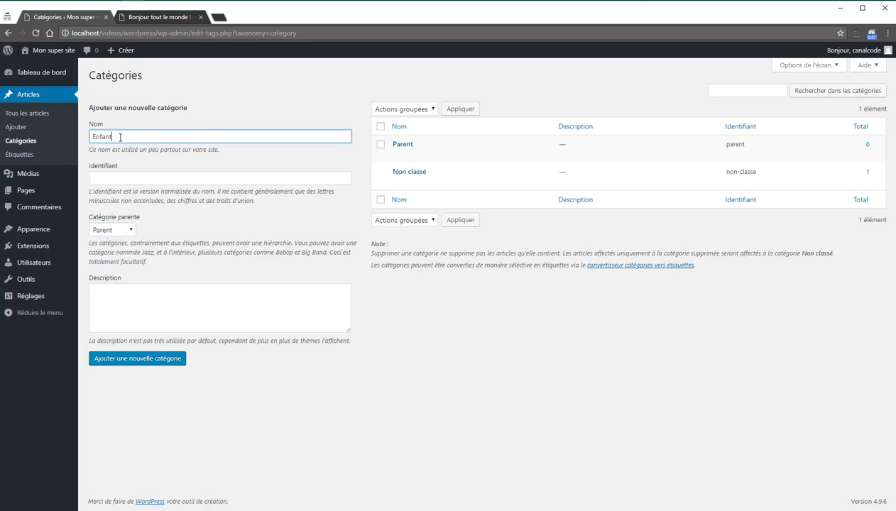
left_click(162, 361)
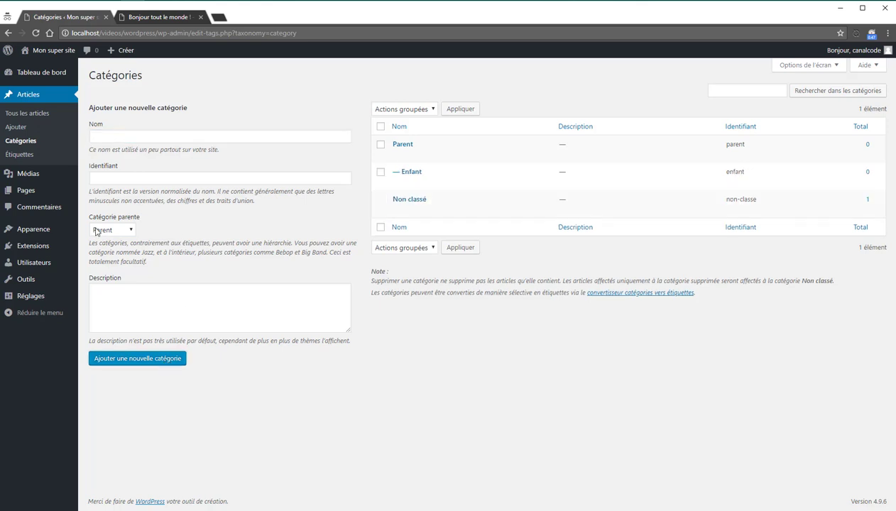
Step: Review the new Parent > Enfant hierarchy in the categories list, then go to the Articles list
left_click_drag(90, 217, 140, 217)
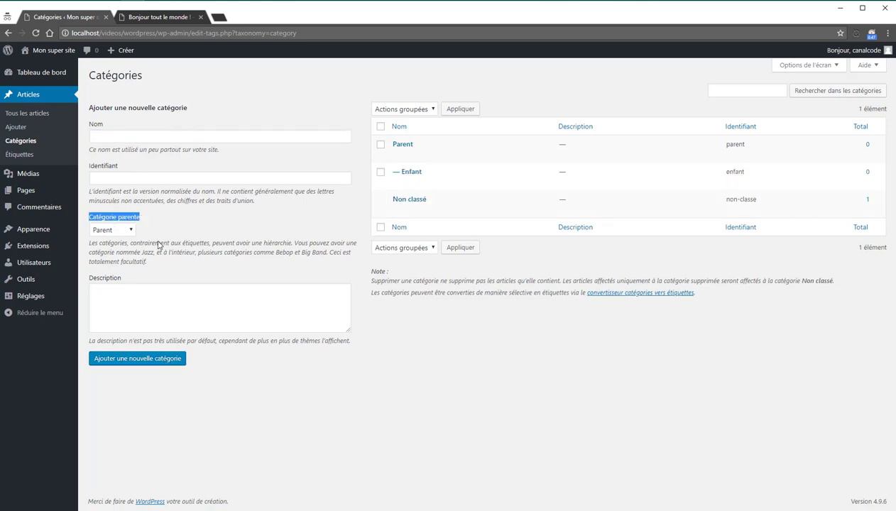
mouse_move(408, 153)
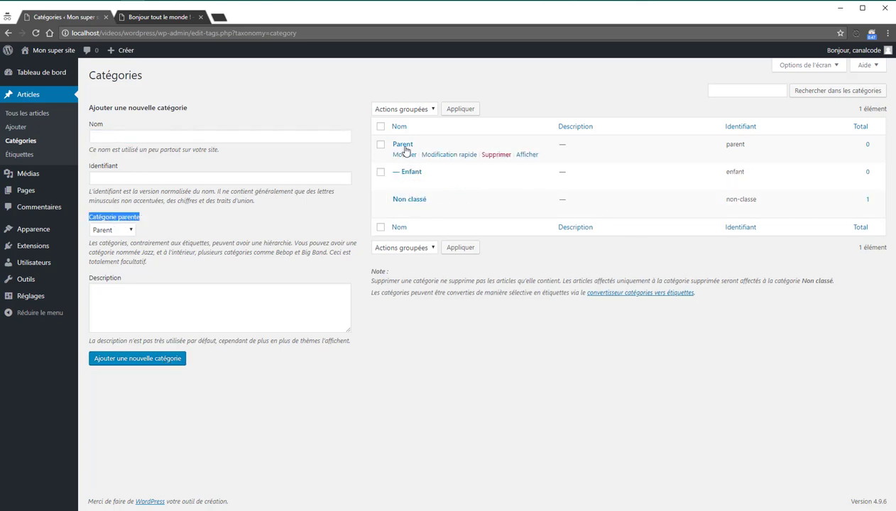
mouse_move(411, 176)
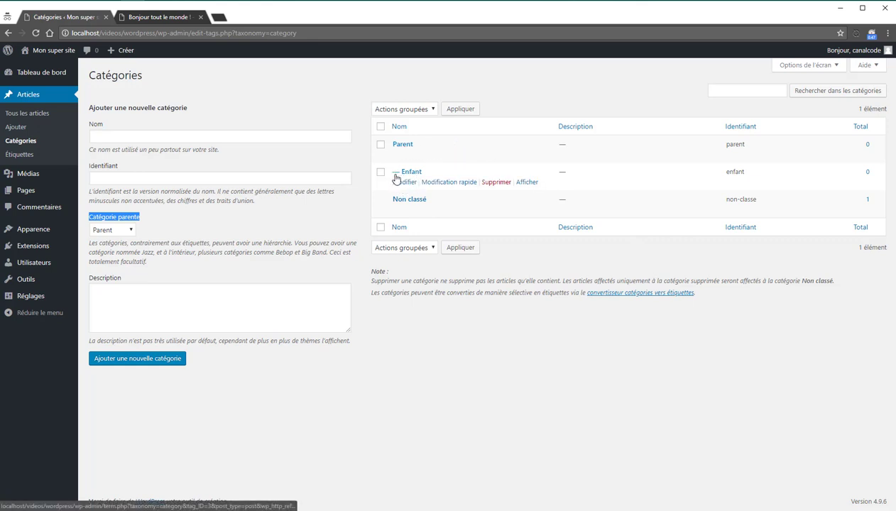
mouse_move(423, 222)
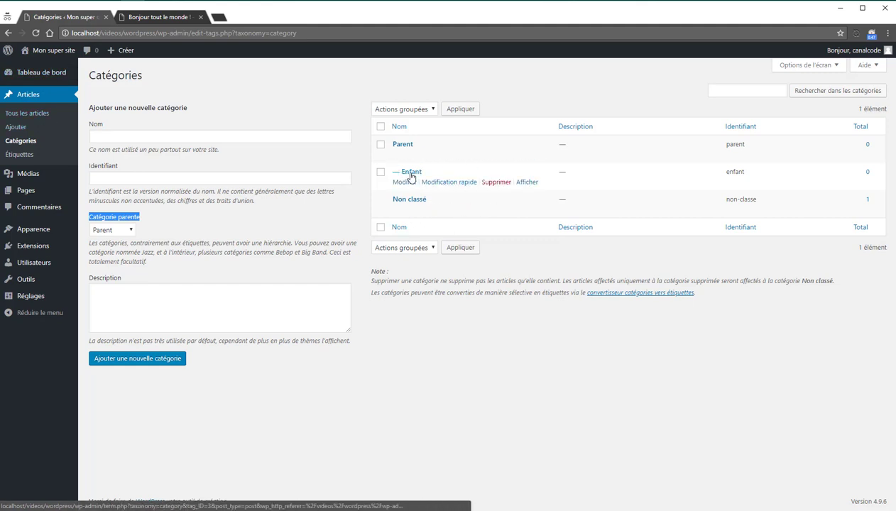
left_click(26, 114)
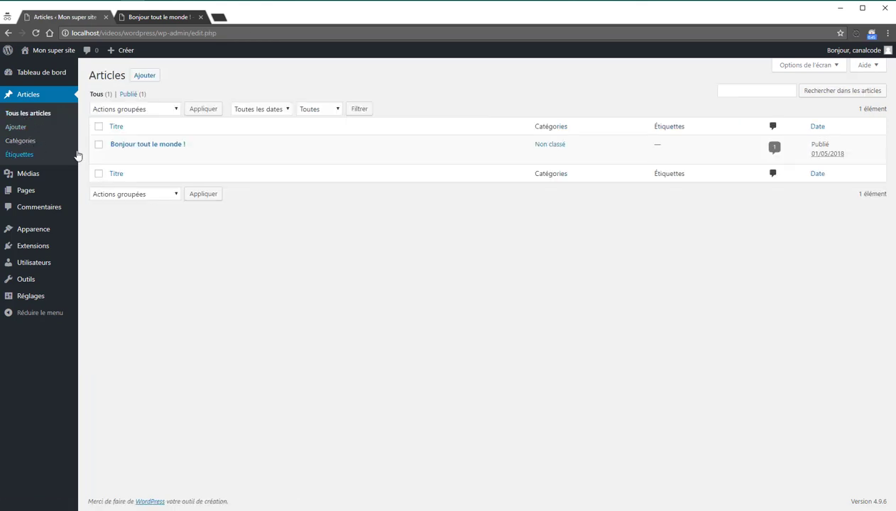
Step: Tick Parent and Enfant for 'Bonjour tout le monde !' and update the post
left_click(119, 159)
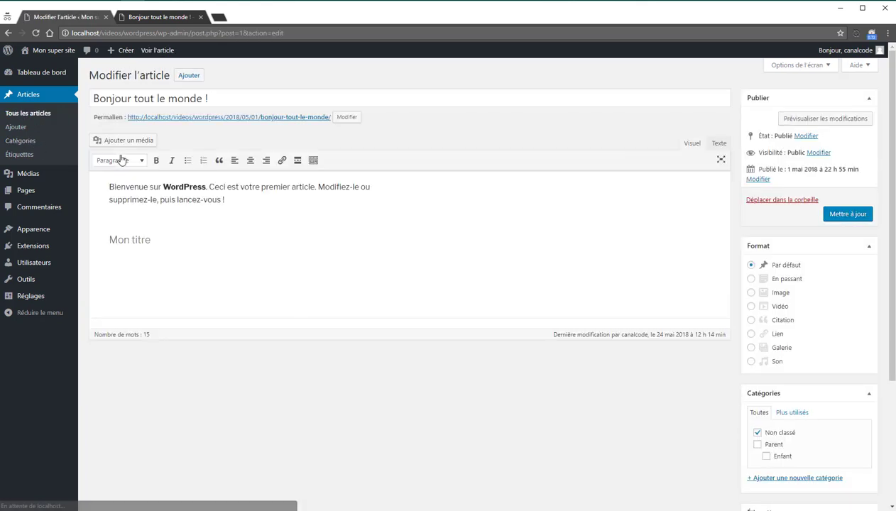
scroll(795, 298, "down", 2)
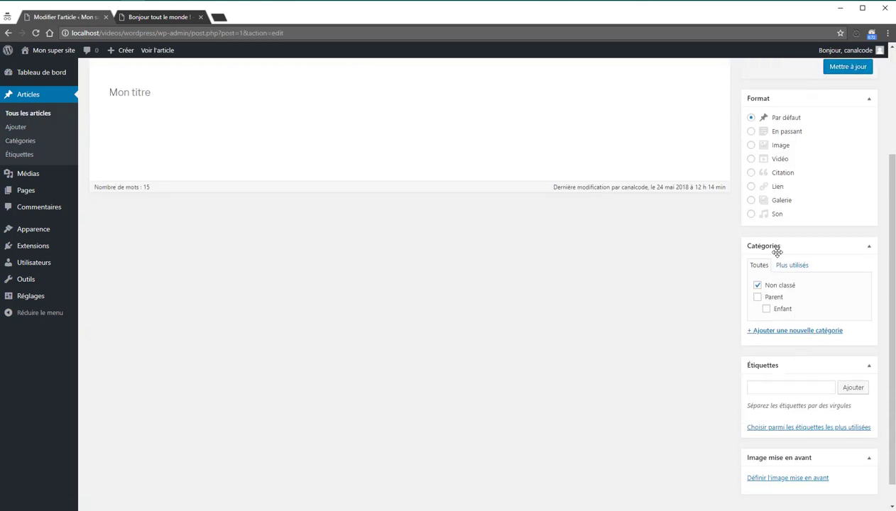
left_click(757, 297)
scroll(707, 323, "up", 2)
left_click(860, 165)
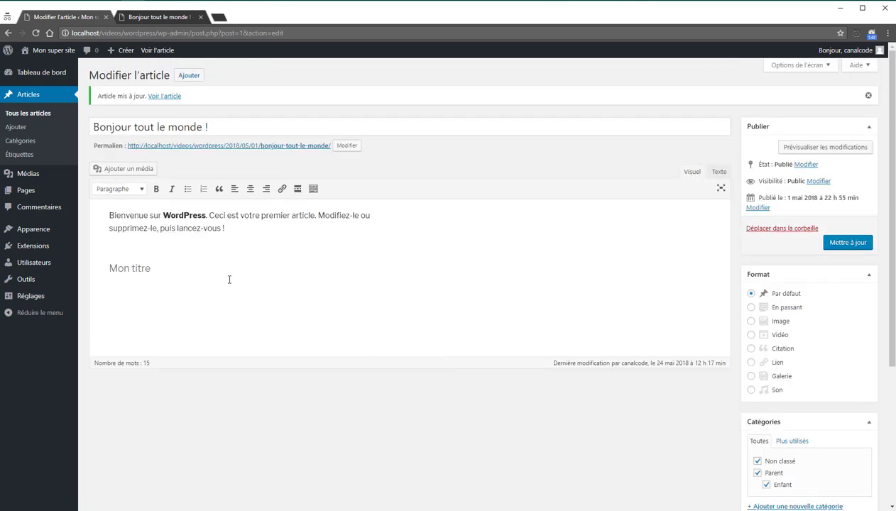
Step: View the live post in a new tab, open its Enfant category archive, then return to the editor
middle_click(152, 51)
left_click(233, 21)
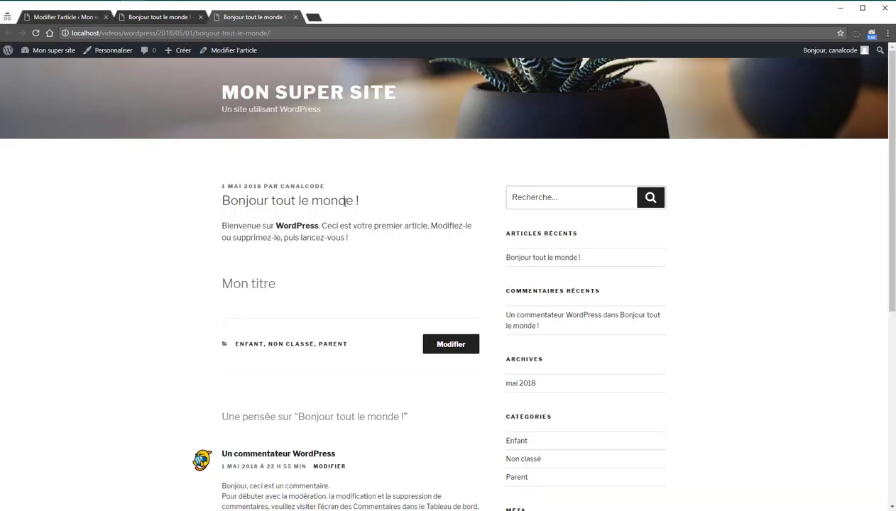
scroll(345, 203, "down", 1)
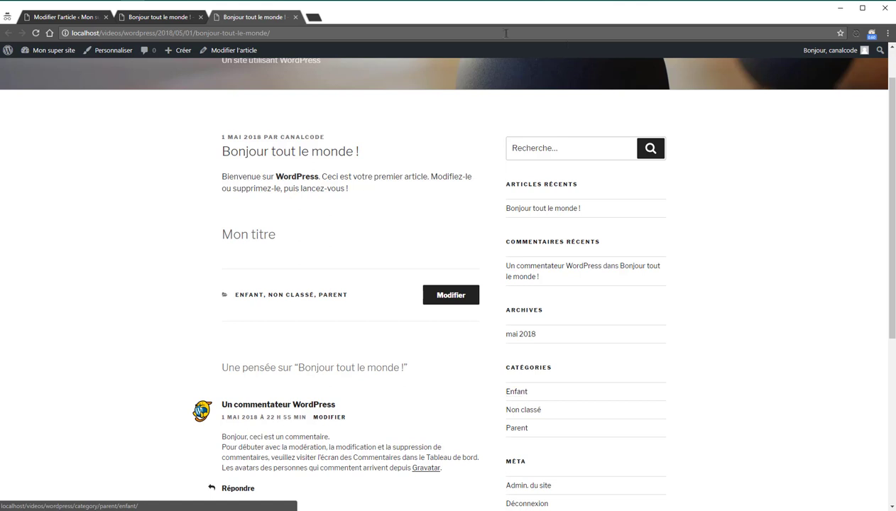
scroll(464, 330, "down", 2)
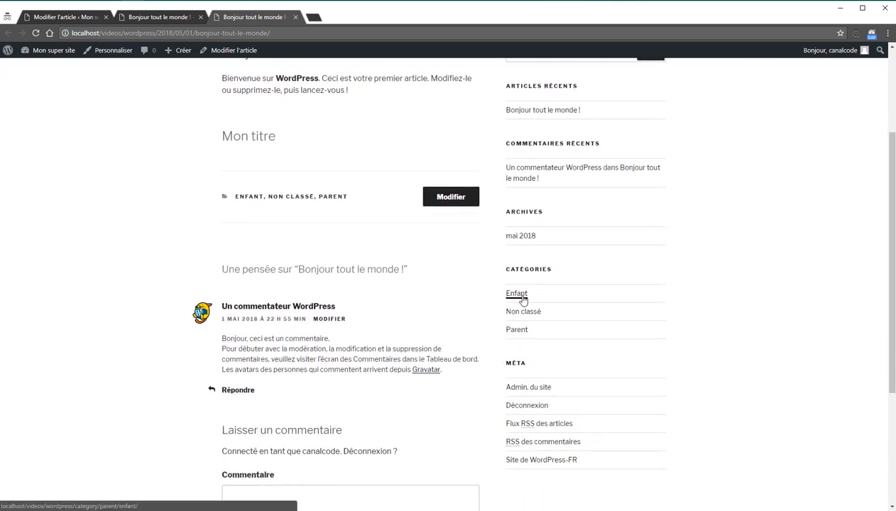
left_click(524, 293)
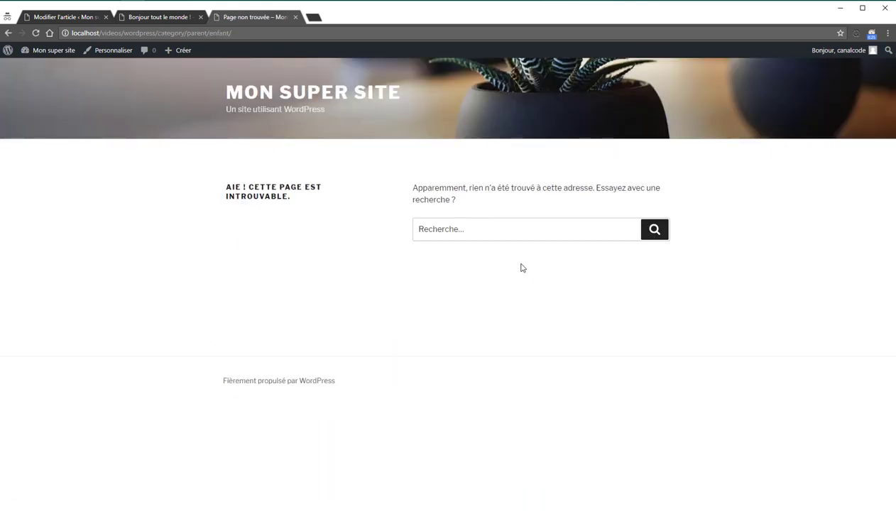
left_click(8, 33)
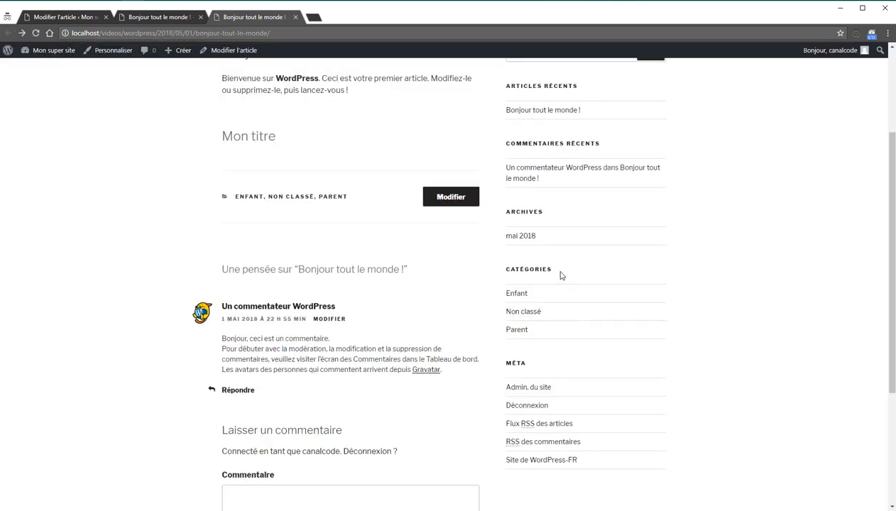
left_click(137, 19)
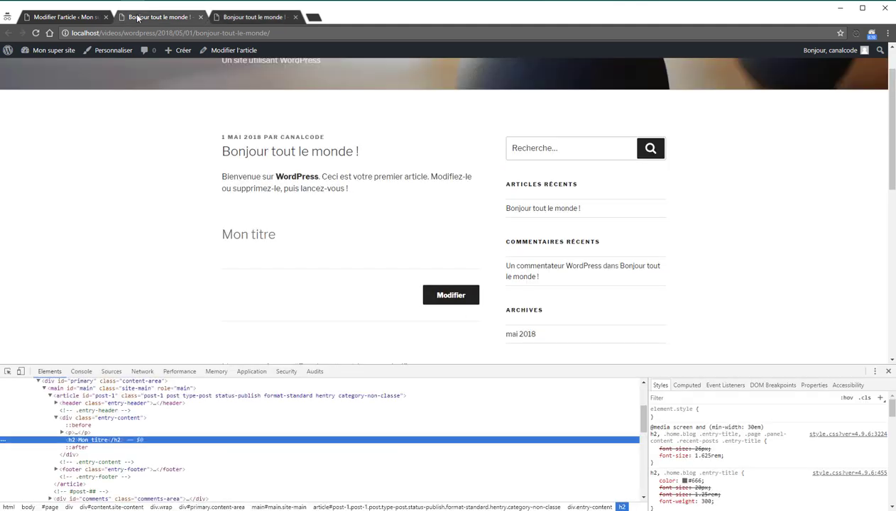
left_click(71, 18)
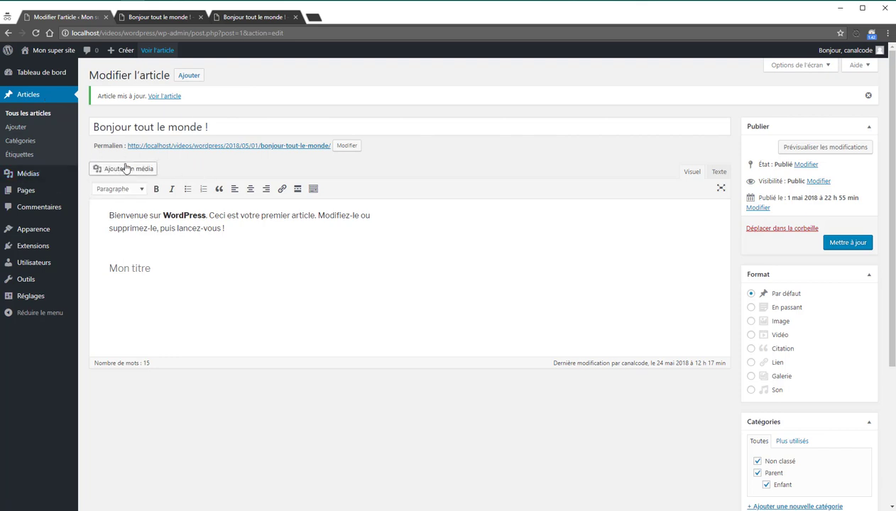
Step: Open Page d'exemple from the Pages list, then go to the Commentaires page
left_click(29, 192)
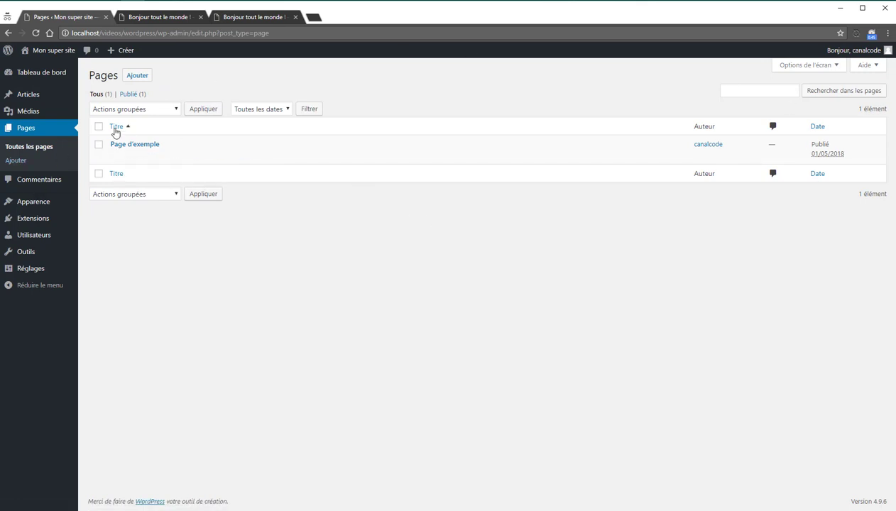
left_click(126, 157)
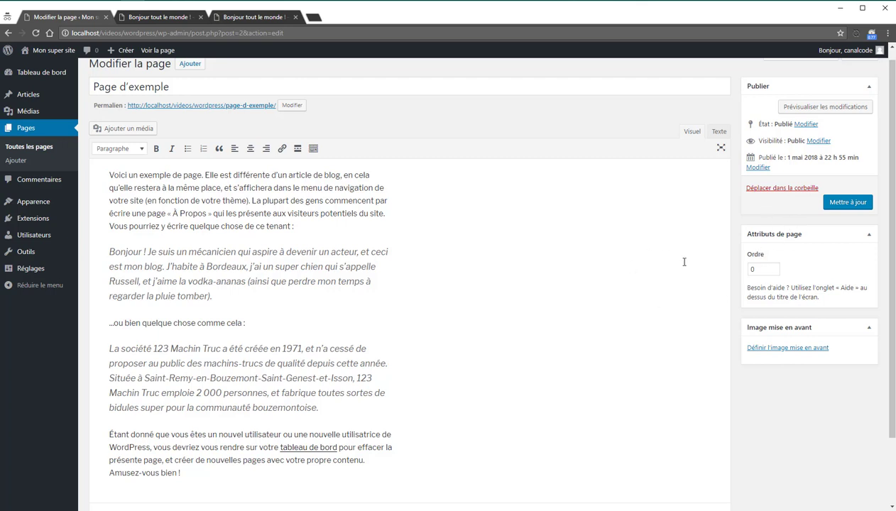
left_click(41, 187)
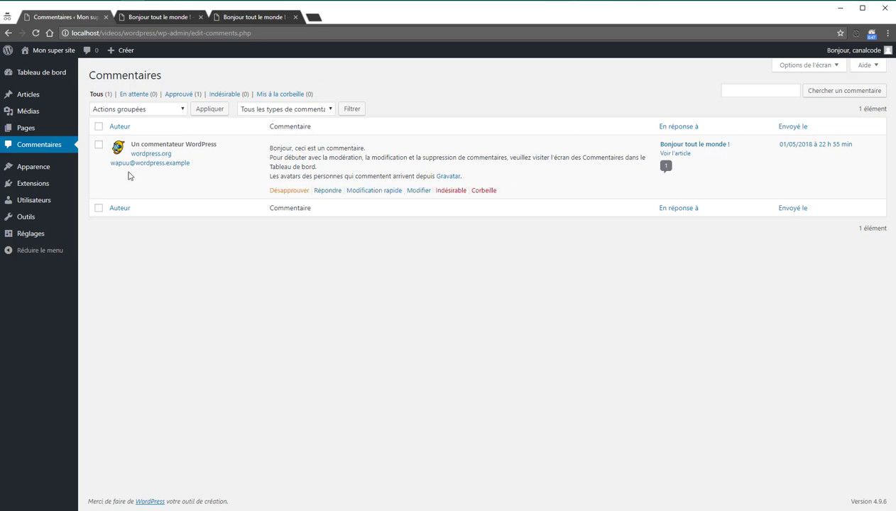
mouse_move(291, 192)
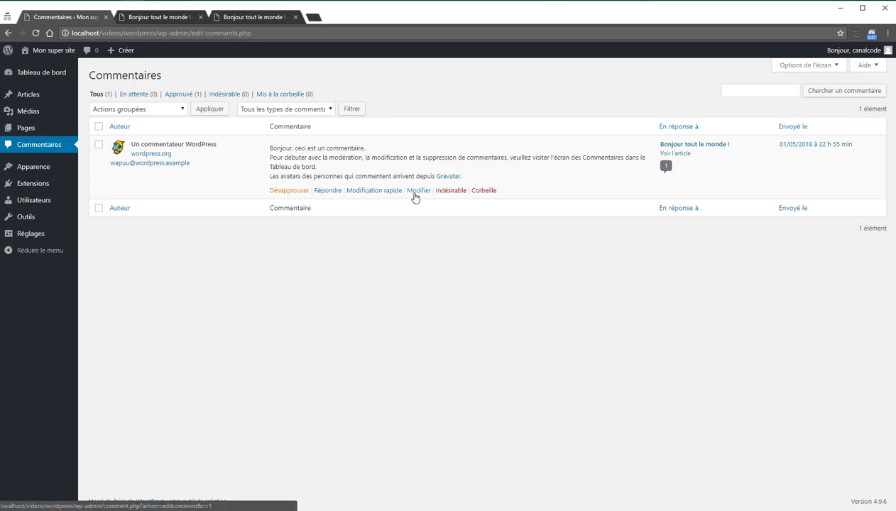
left_click(278, 191)
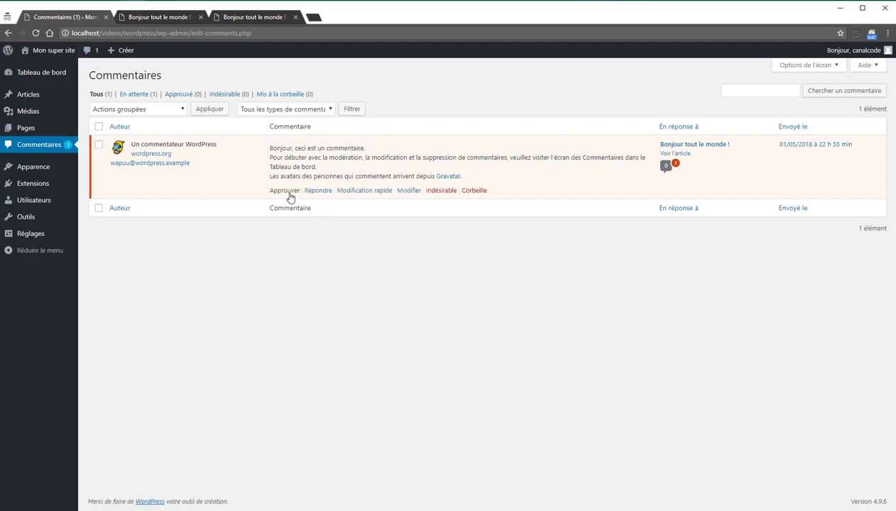
left_click(284, 189)
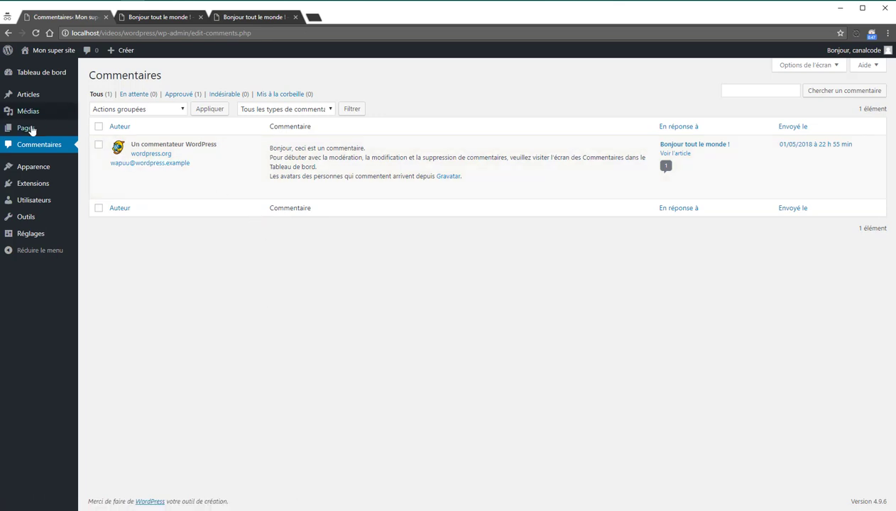
Step: Close the developer tools on the published post tab, focus its search field, and return to Commentaires
mouse_move(41, 177)
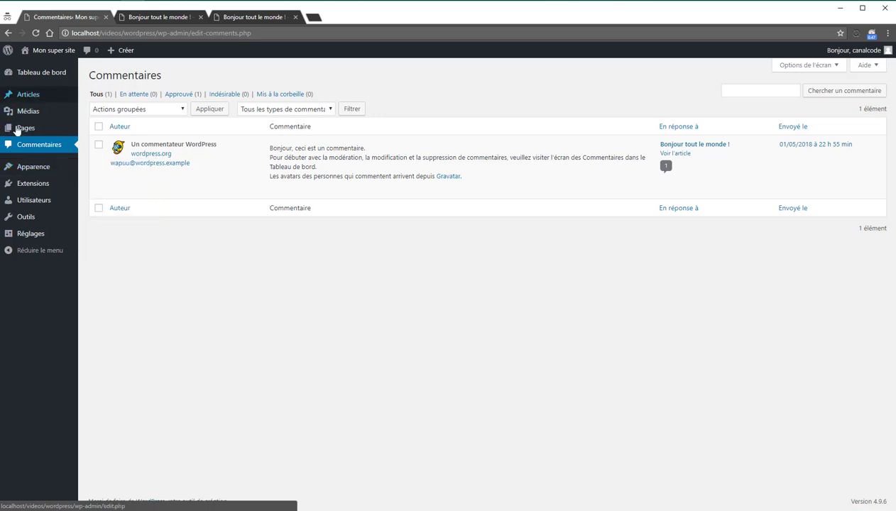
mouse_move(43, 101)
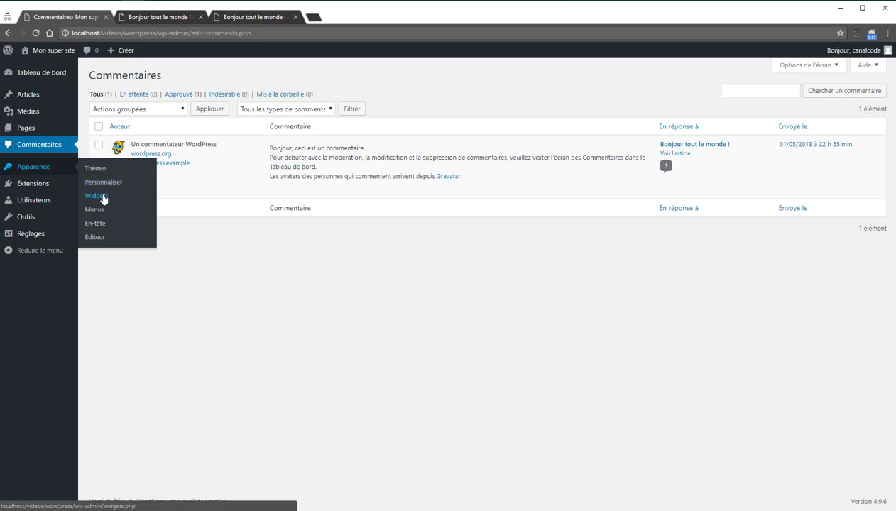
left_click(157, 19)
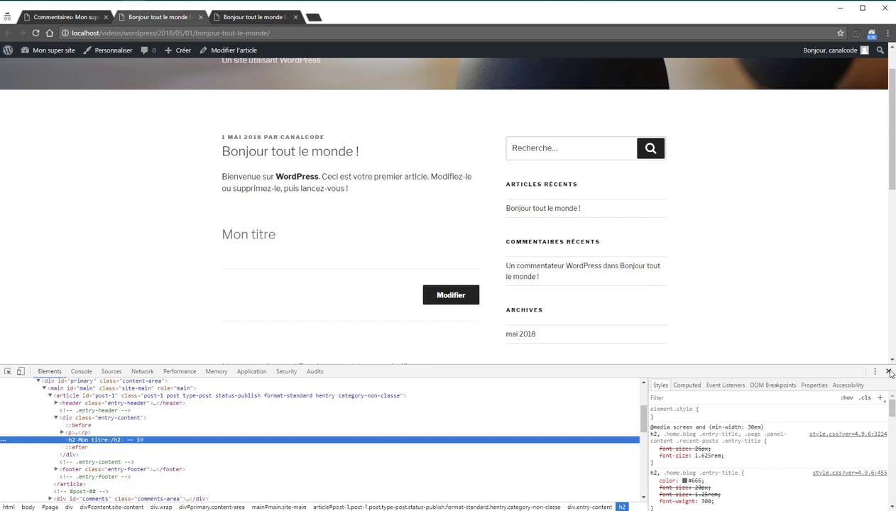
left_click(889, 371)
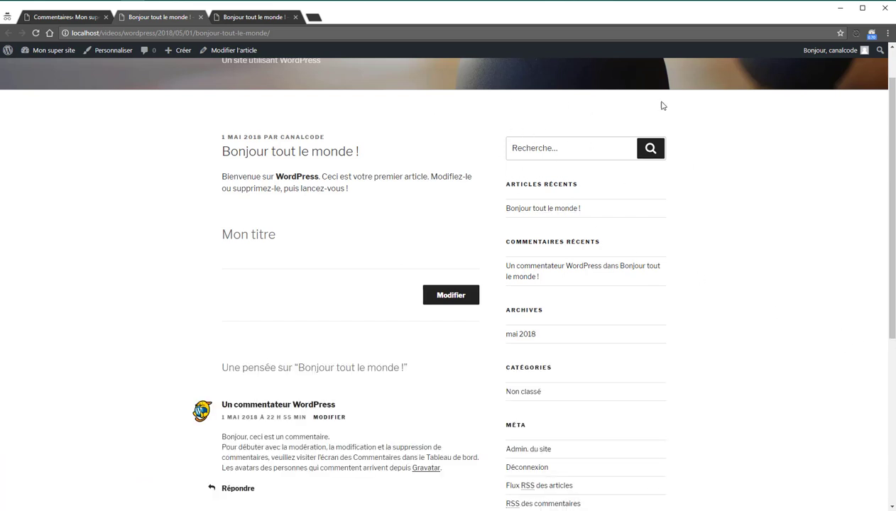
left_click(543, 141)
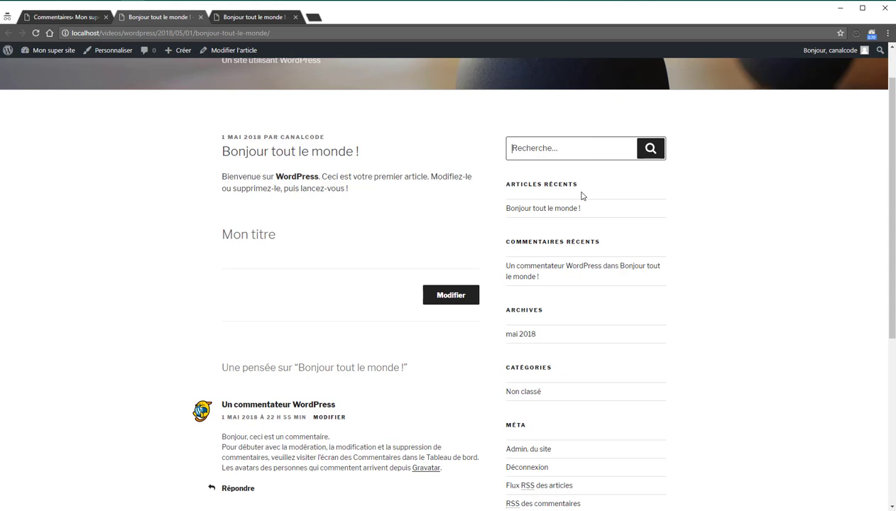
left_click(71, 14)
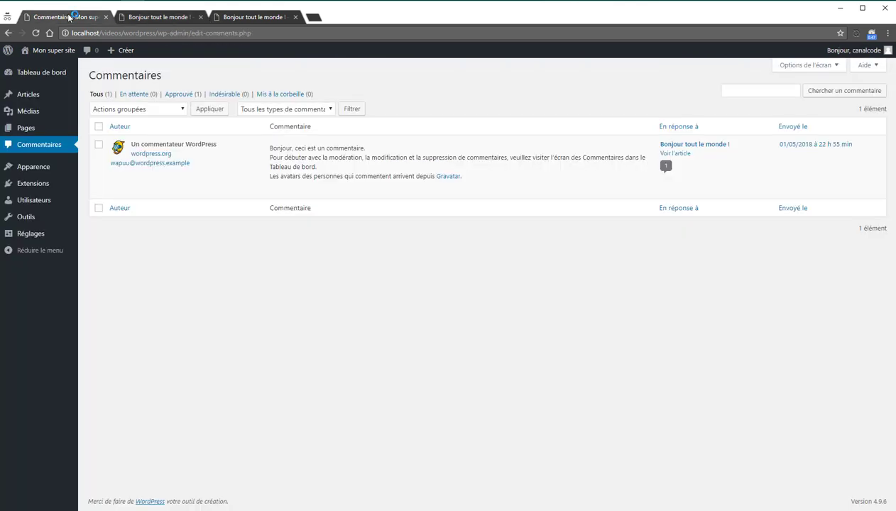
Step: Open the site's home page from the other post tab, scroll through it, and return to Commentaires
mouse_move(36, 164)
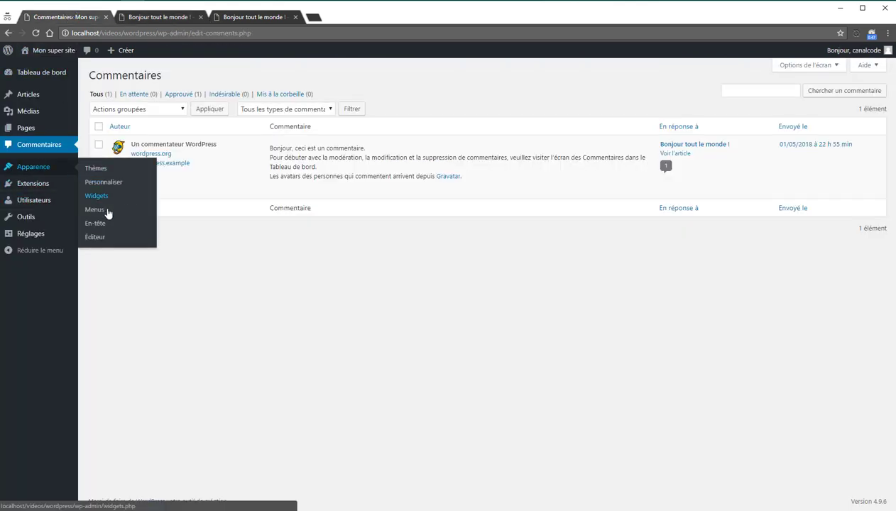
key("ctrl+Tab")
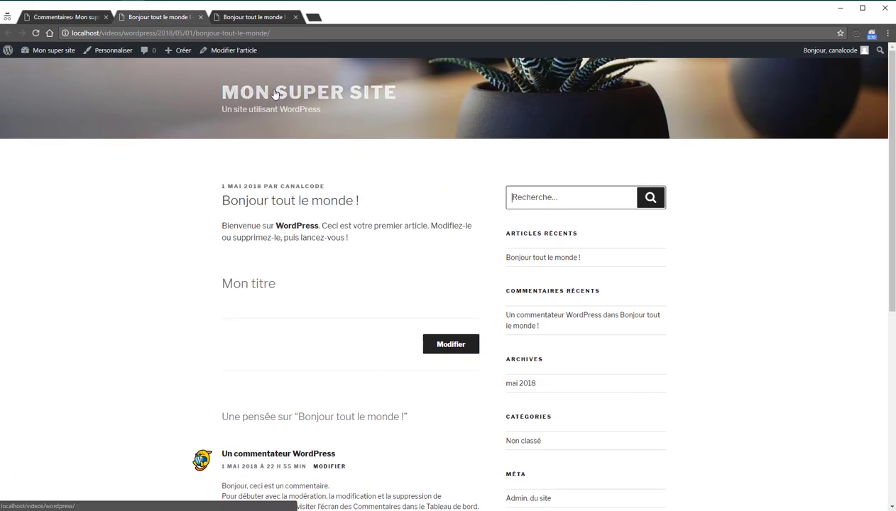
left_click(270, 92)
scroll(282, 225, "down", 7)
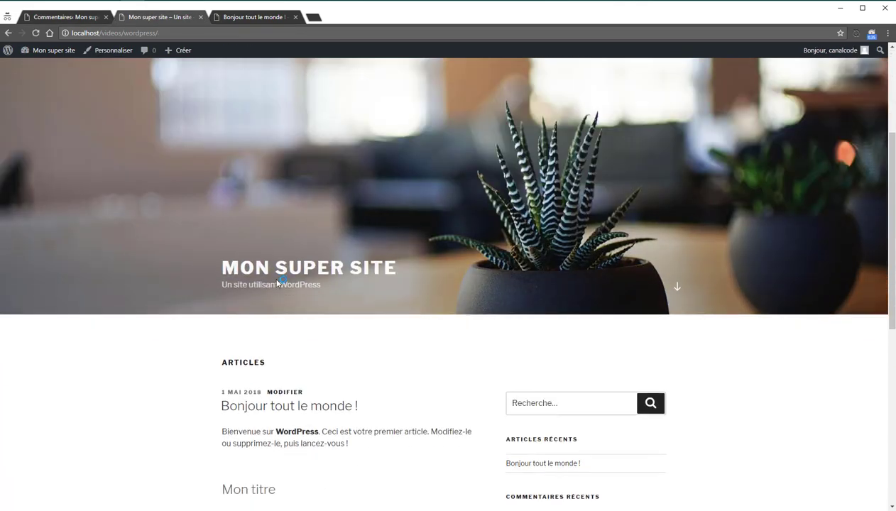
scroll(276, 283, "up", 4)
scroll(277, 284, "down", 4)
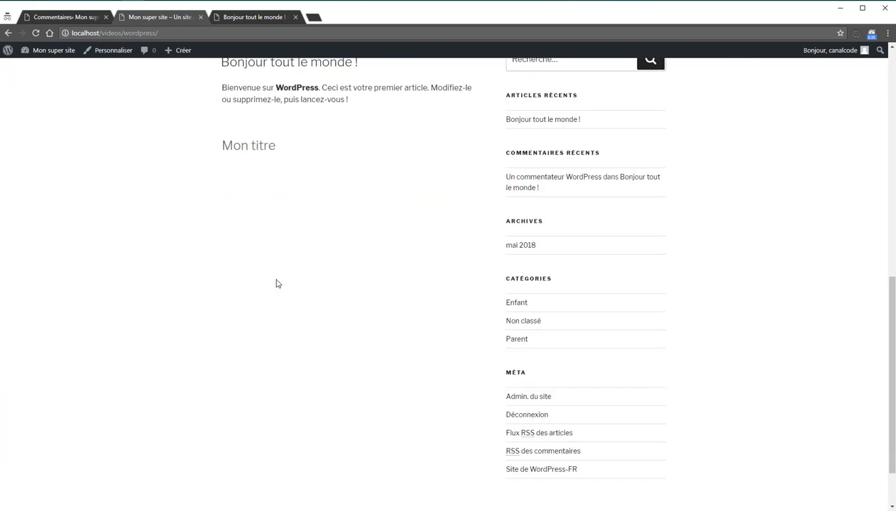
scroll(216, 85, "up", 7)
left_click(78, 17)
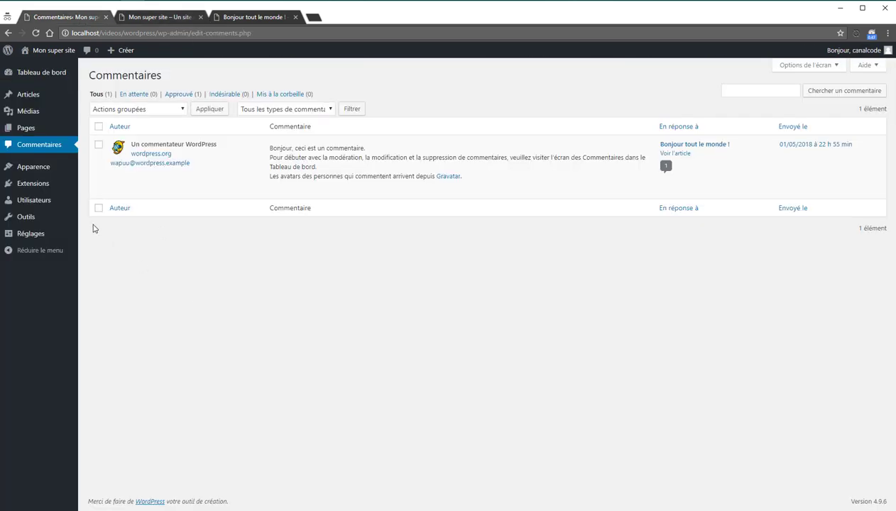
mouse_move(44, 169)
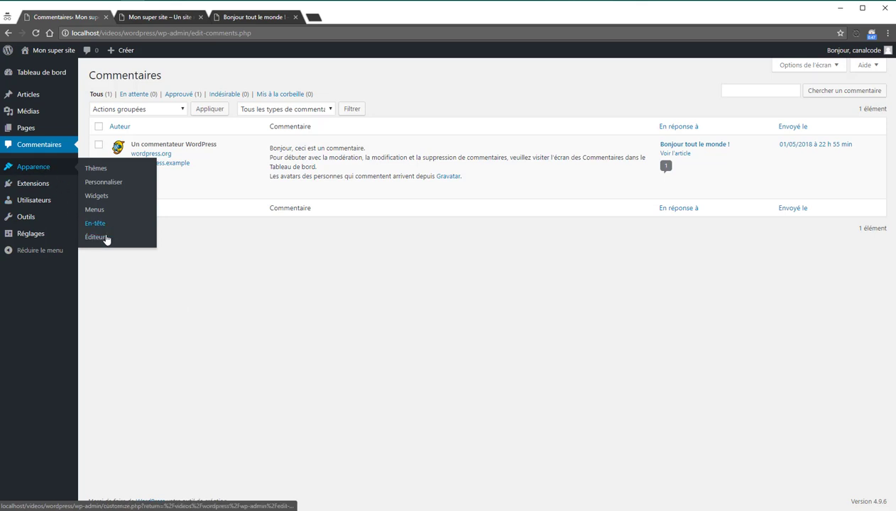
Step: Activate the Twenty Fifteen theme and view the front page in its new sidebar layout
left_click(88, 169)
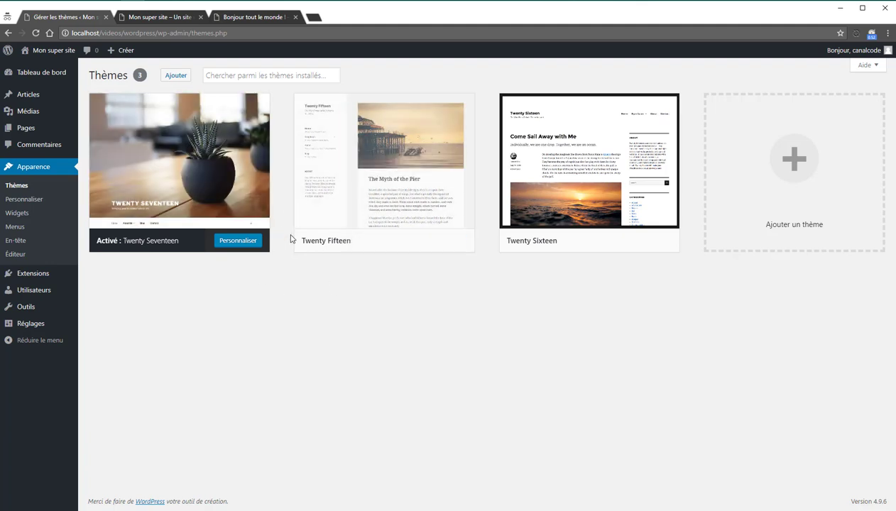
left_click(368, 240)
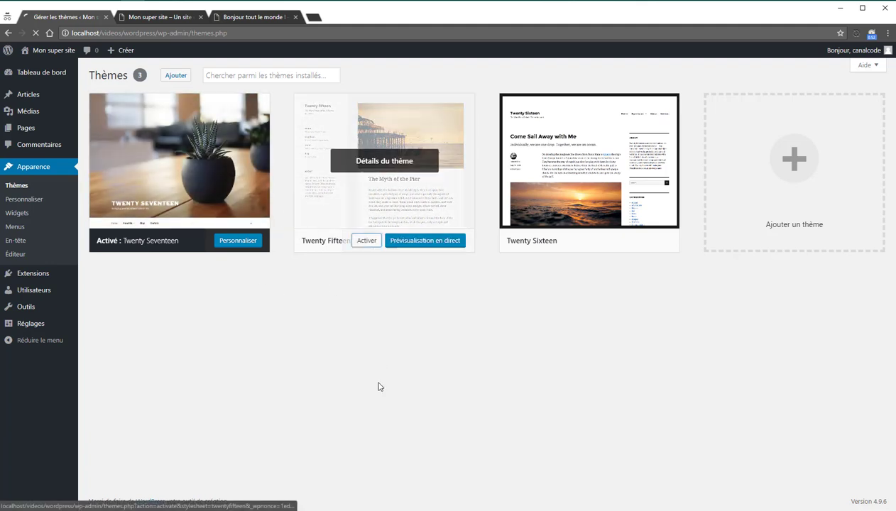
left_click(151, 19)
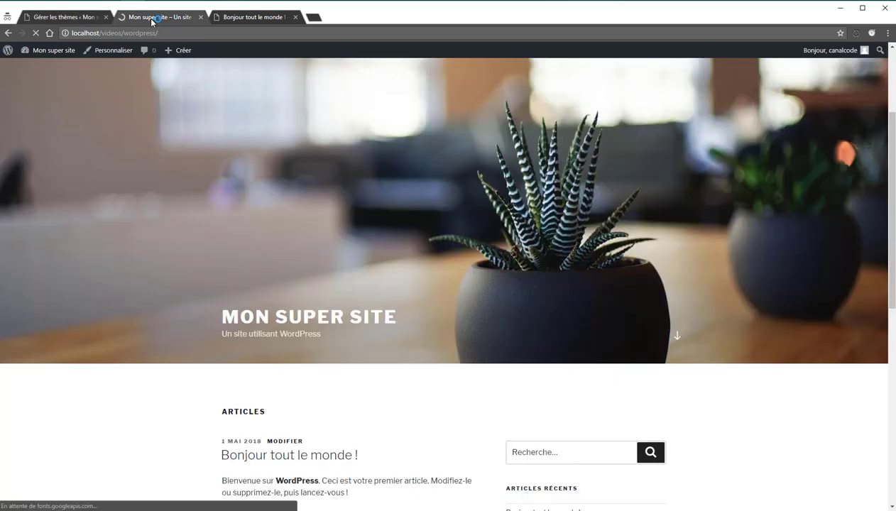
scroll(390, 344, "up", 3)
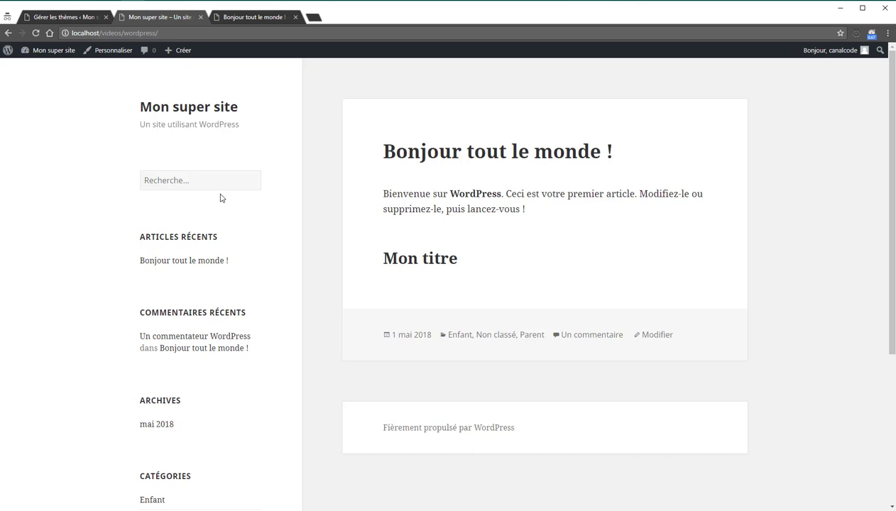
Step: Append 2 to the site title in the Customizer preview and publish 'Mon super site 2'
left_click(68, 16)
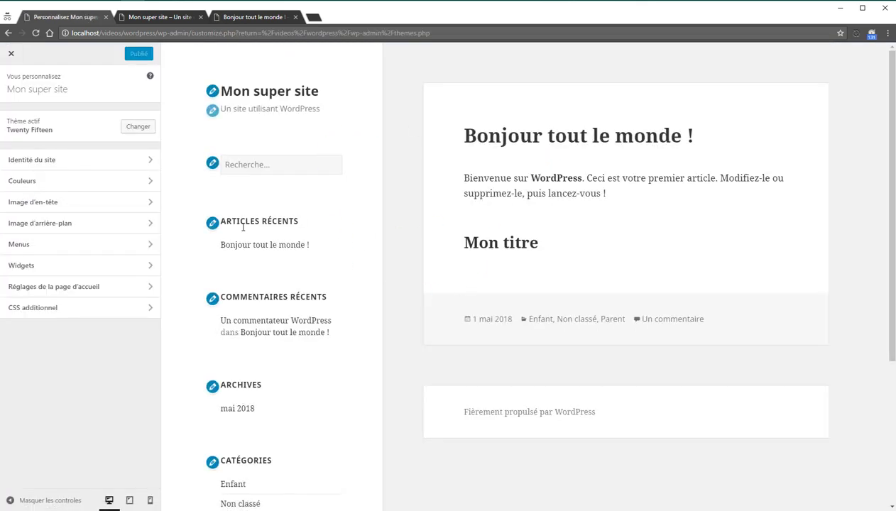
scroll(478, 328, "down", 3)
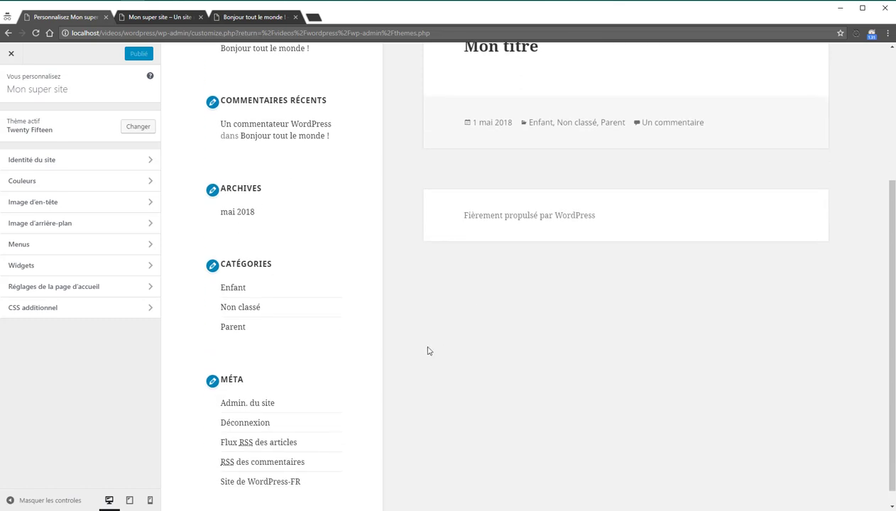
scroll(244, 302, "up", 3)
left_click(213, 91)
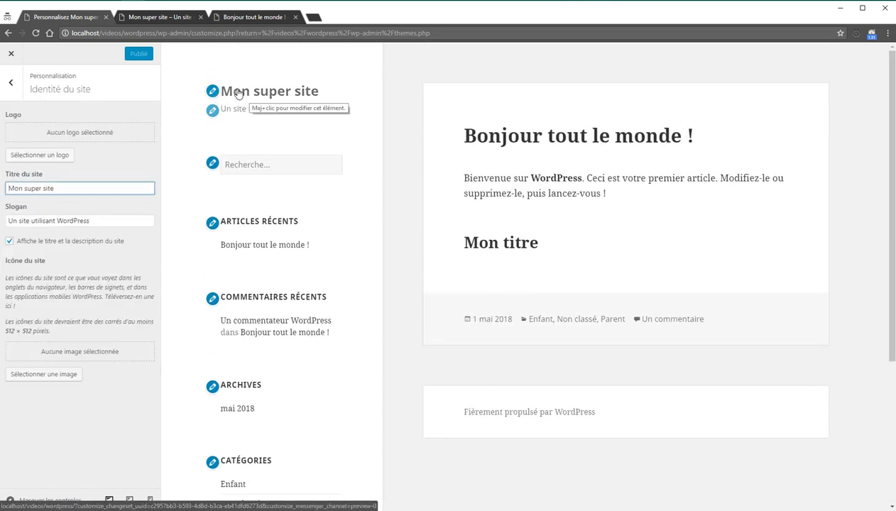
left_click(79, 189)
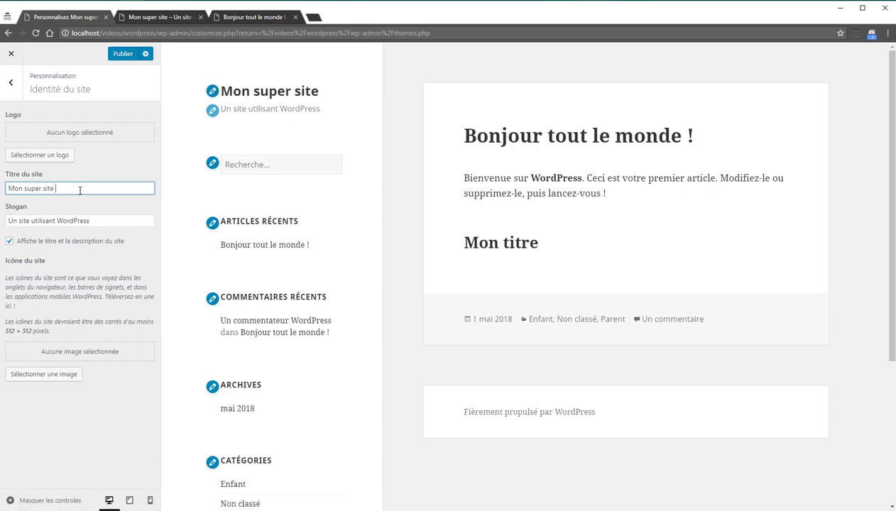
type("2")
left_click(123, 54)
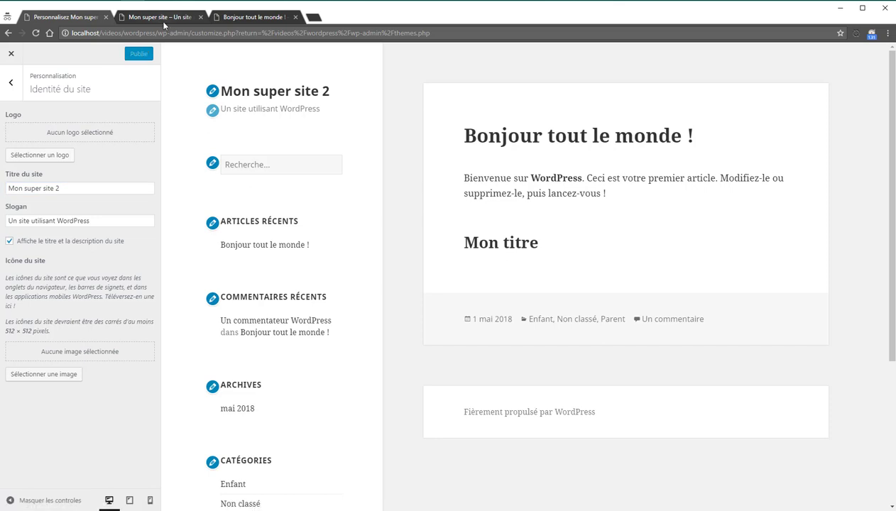
Step: Check 'Mon super site 2' on the live front end, then return to the Customizer
left_click(163, 23)
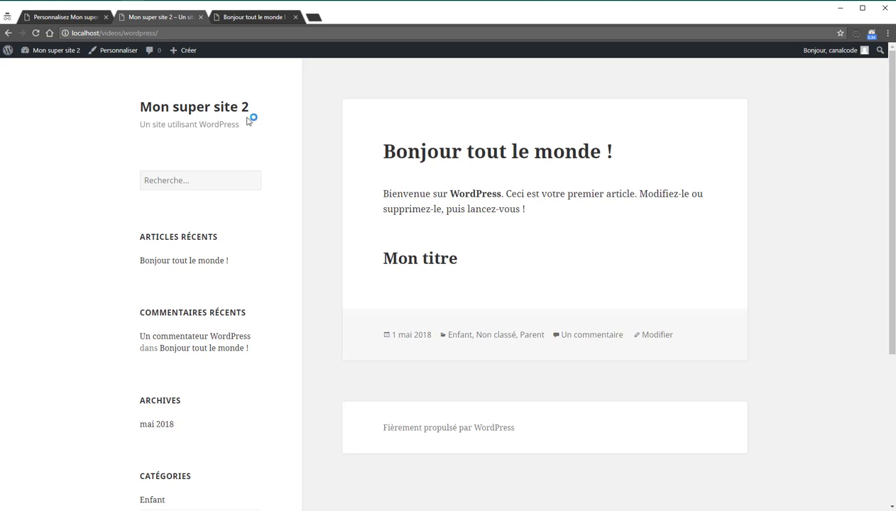
left_click_drag(250, 115, 110, 115)
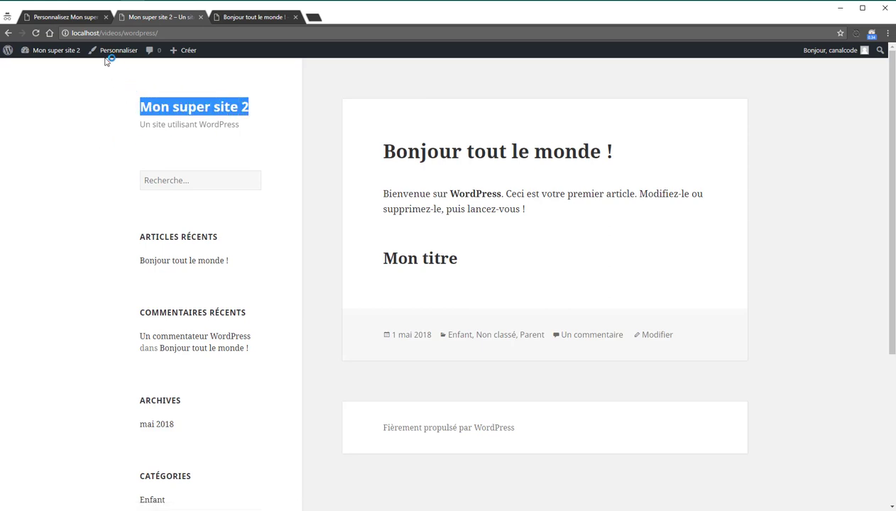
left_click(82, 16)
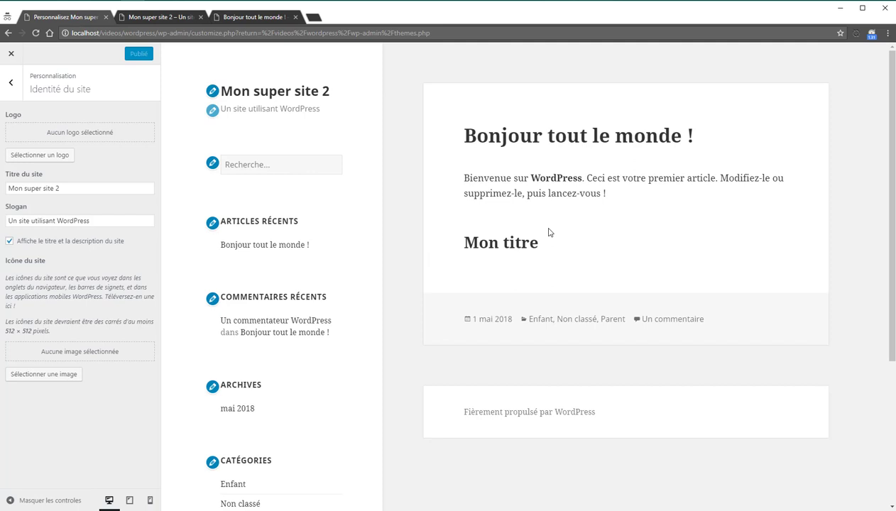
Step: Exit the Customizer, open the Widgets page, and review the current sidebar on the front page
left_click(146, 16)
left_click(78, 17)
left_click(12, 56)
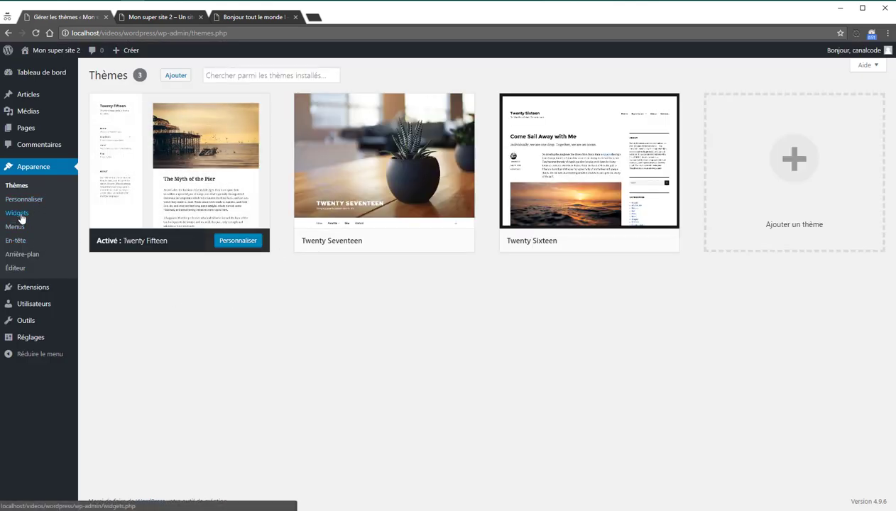
left_click(20, 213)
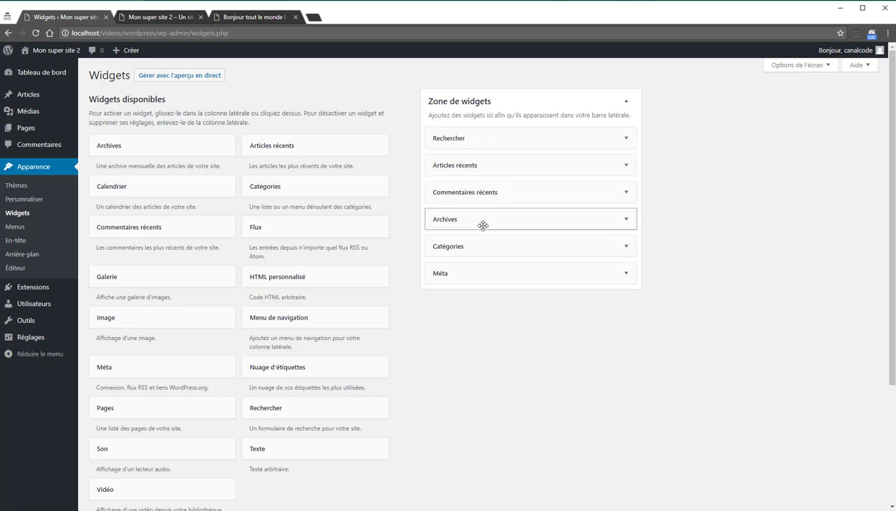
left_click(150, 19)
scroll(412, 233, "down", 3)
scroll(320, 236, "up", 2)
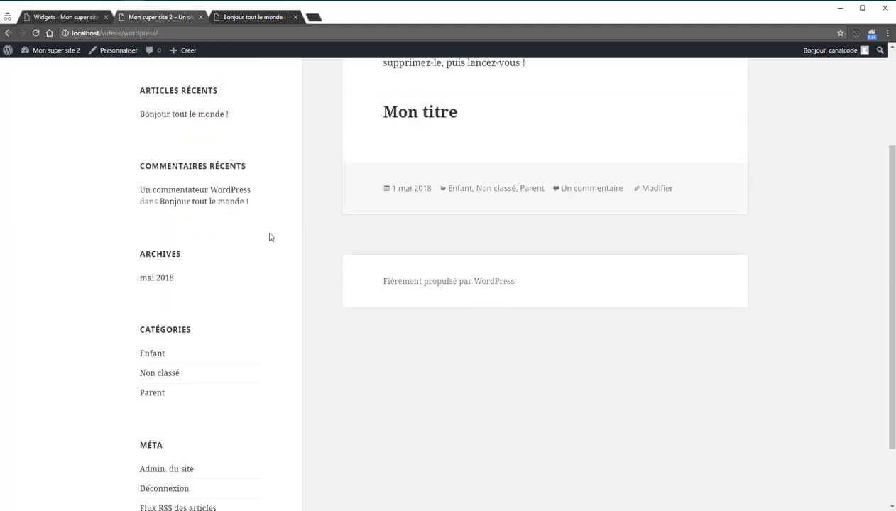
scroll(260, 233, "up", 3)
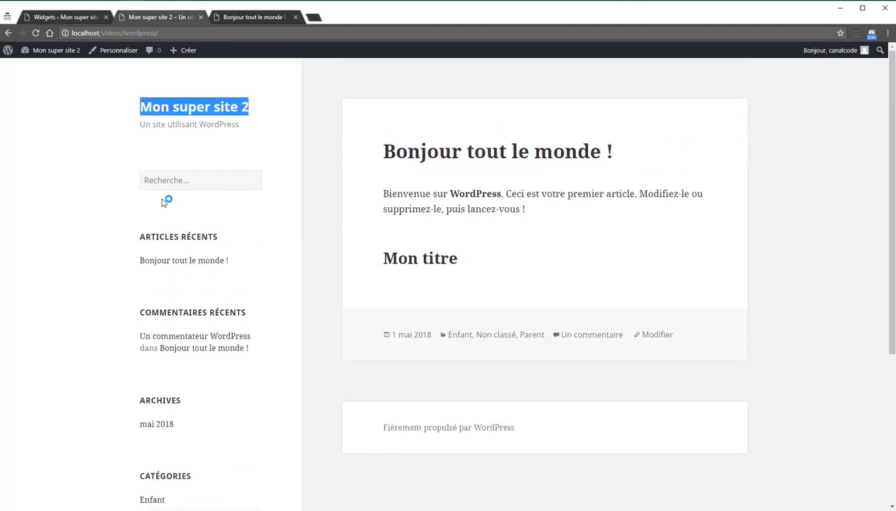
scroll(171, 275, "down", 3)
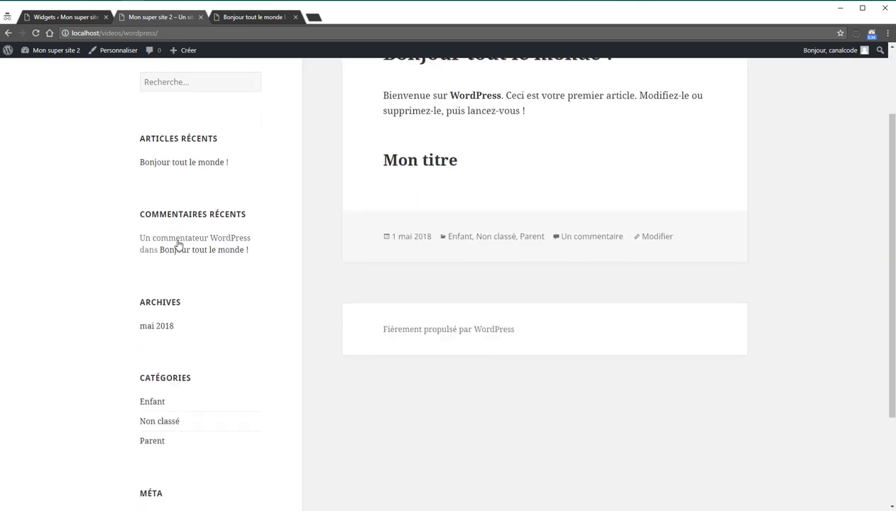
scroll(170, 245, "down", 1)
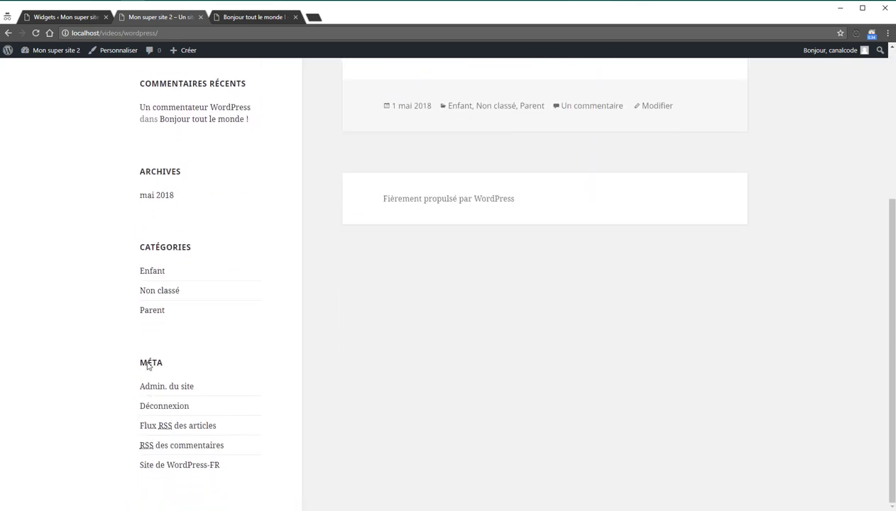
left_click(77, 16)
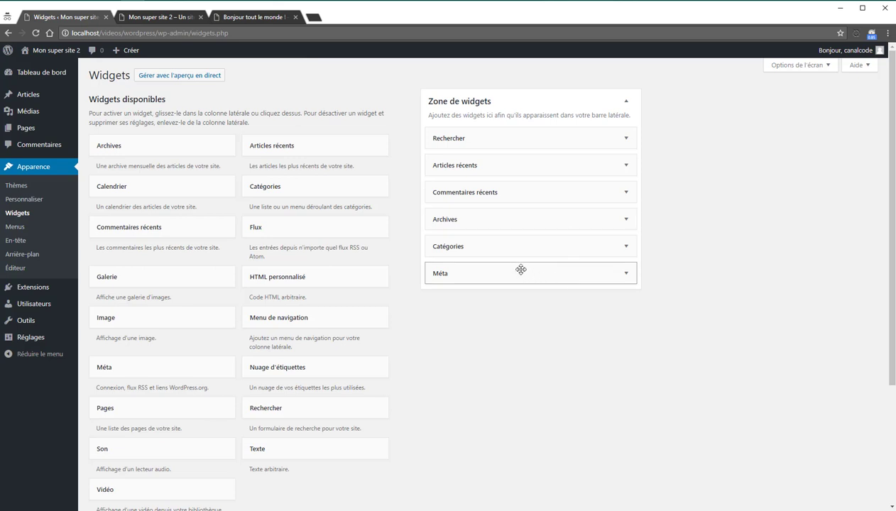
Step: Drag the Méta widget out of Zone de widgets and check the front-page sidebar
scroll(520, 269, "down", 3)
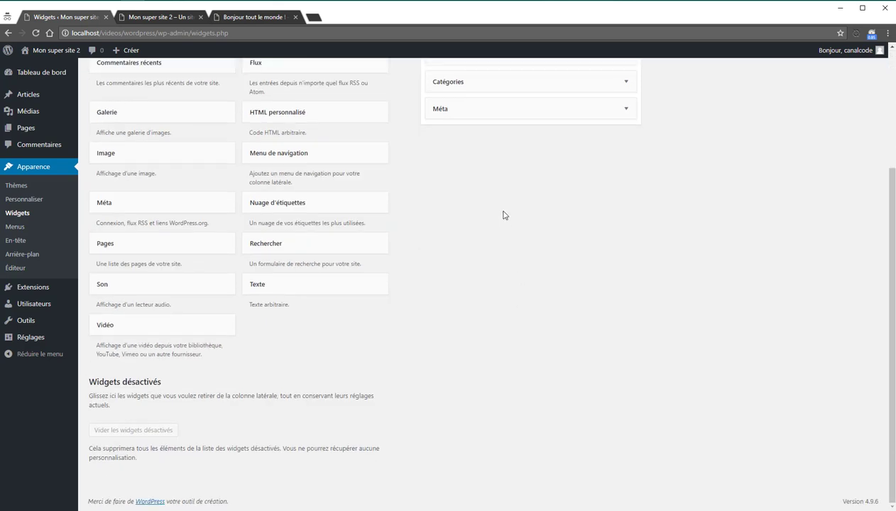
scroll(506, 214, "up", 1)
left_click_drag(506, 160, 519, 234)
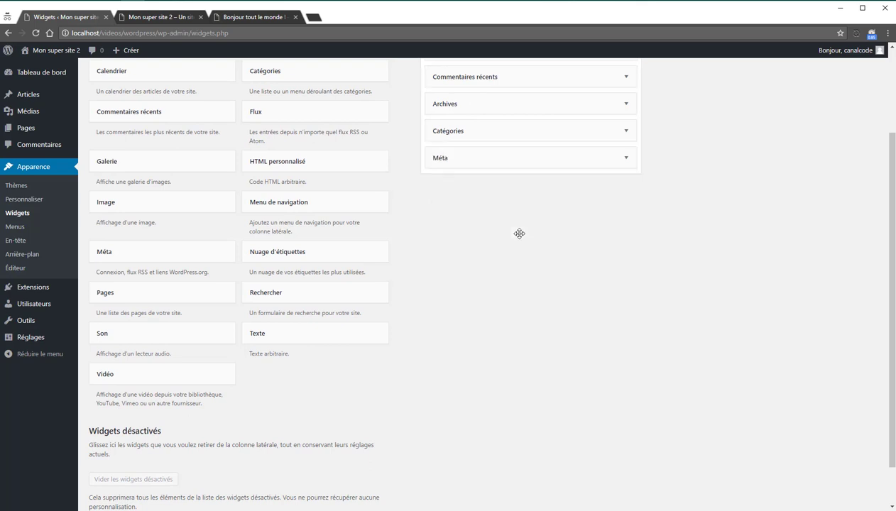
left_click_drag(518, 156, 189, 481)
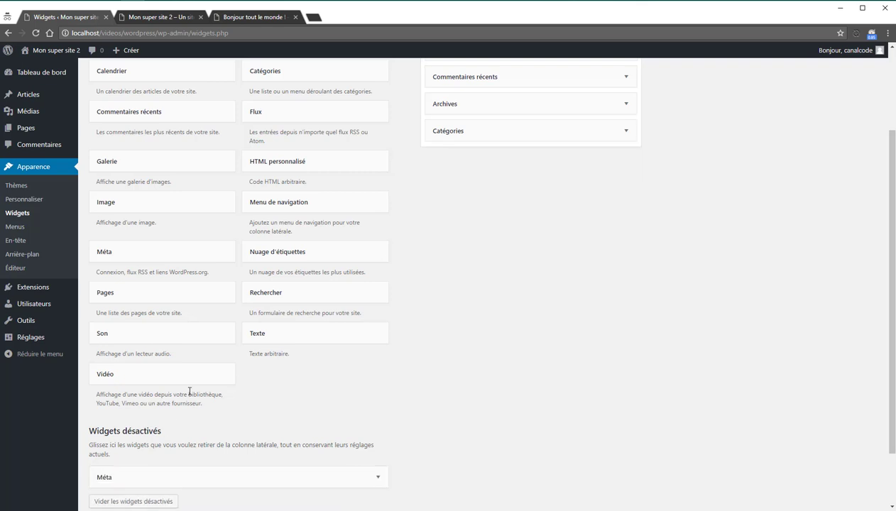
scroll(326, 362, "up", 3)
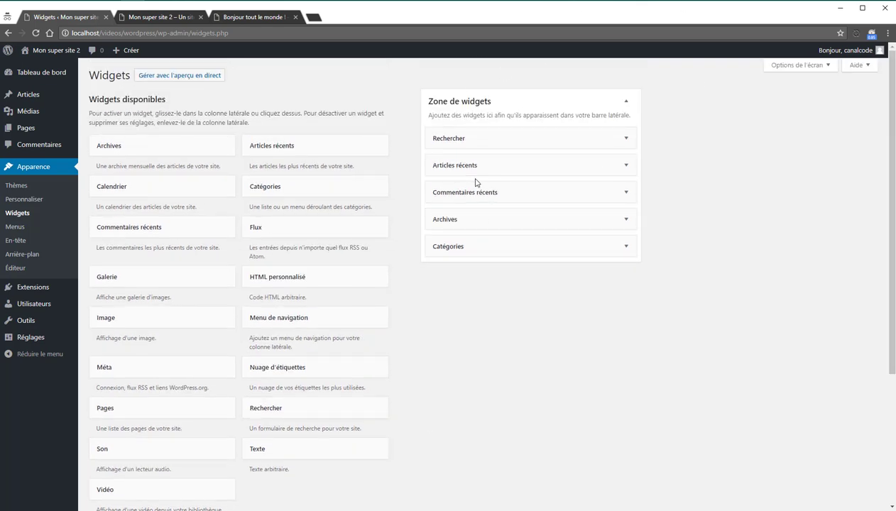
left_click(156, 18)
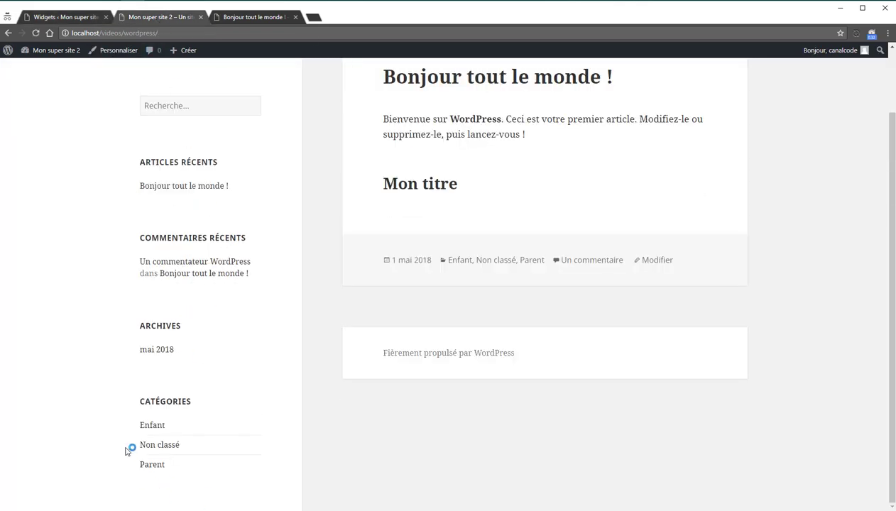
left_click(76, 16)
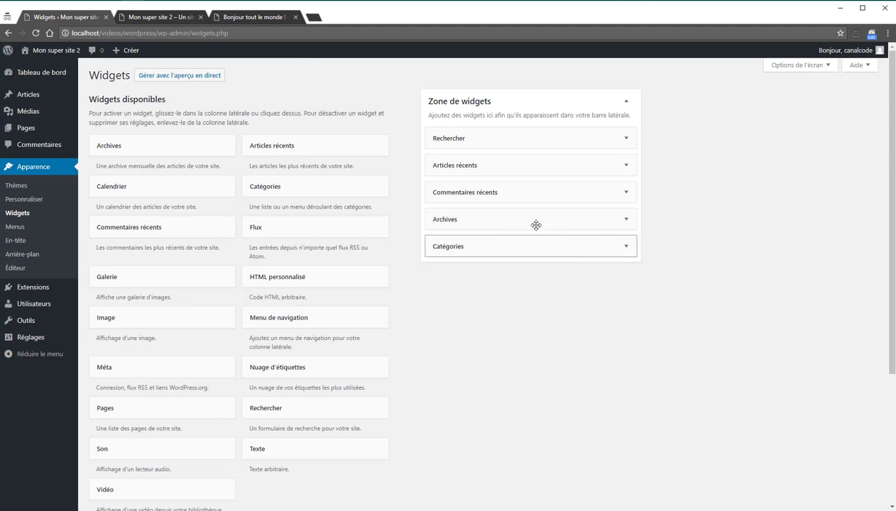
Step: Remove Articles récents, Catégories, Archives and Commentaires récents, leaving only Rechercher in the sidebar
left_click_drag(492, 167, 226, 402)
scroll(485, 255, "down", 3)
left_click_drag(490, 123, 312, 145)
left_click_drag(483, 94, 270, 106)
scroll(284, 142, "up", 2)
left_click_drag(476, 158, 192, 190)
scroll(245, 168, "down", 2)
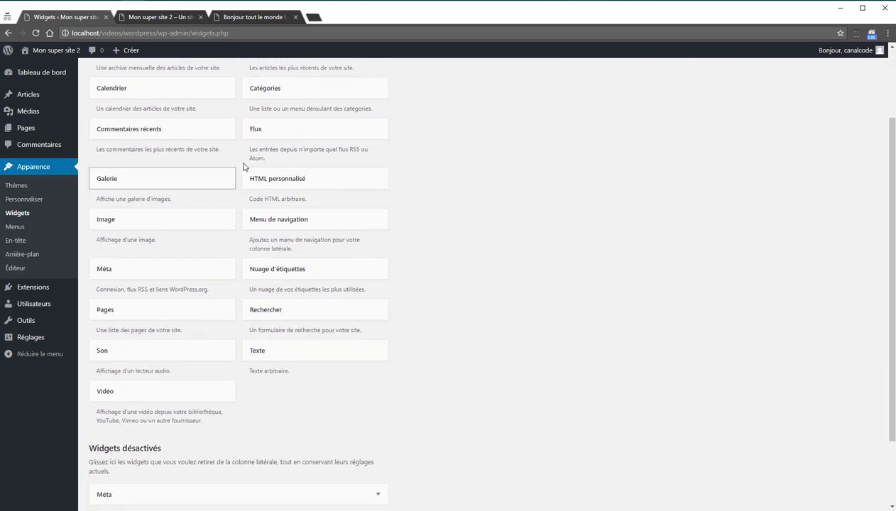
scroll(270, 234, "up", 3)
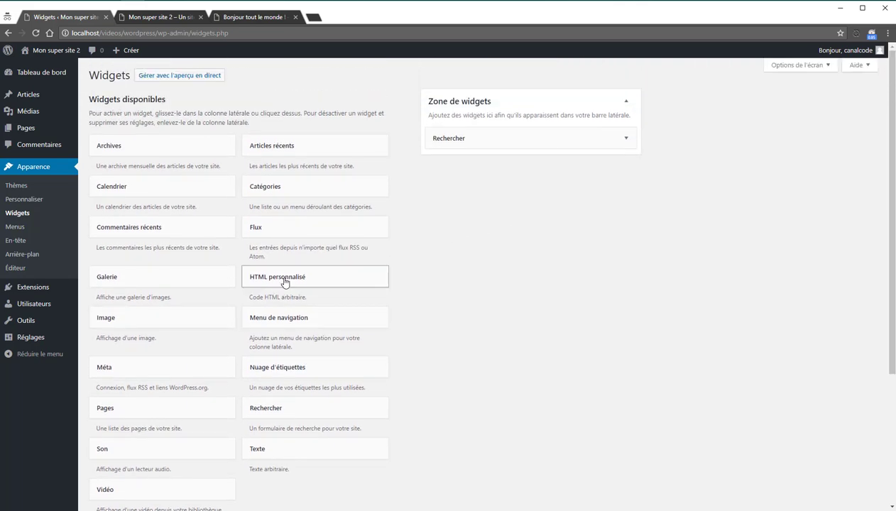
Step: Add an HTML personnalisé widget titled 'Météo du jour' with content 'Il fait soleil' and save it
left_click_drag(284, 282, 511, 167)
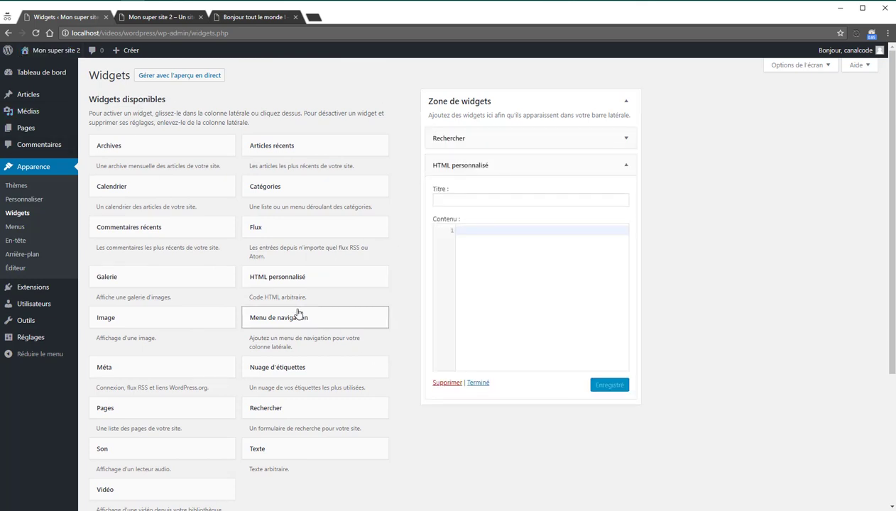
left_click(531, 200)
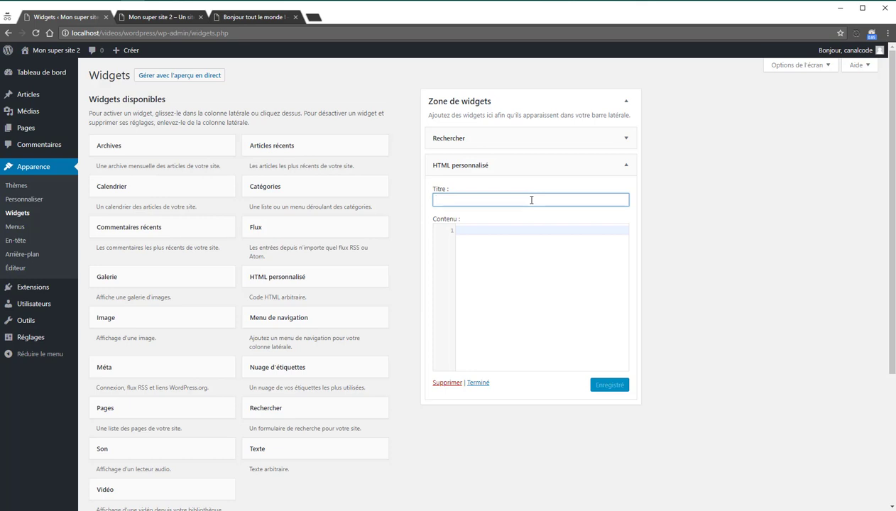
type("Météo du jour")
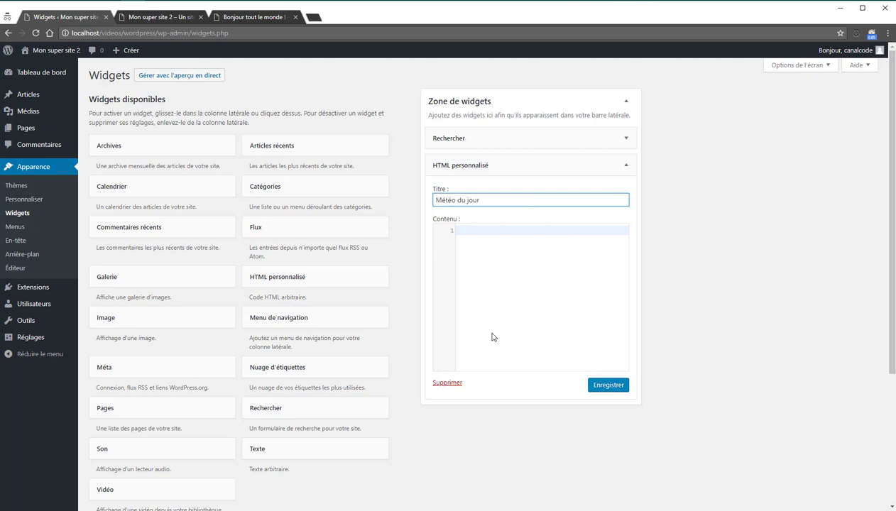
left_click(493, 337)
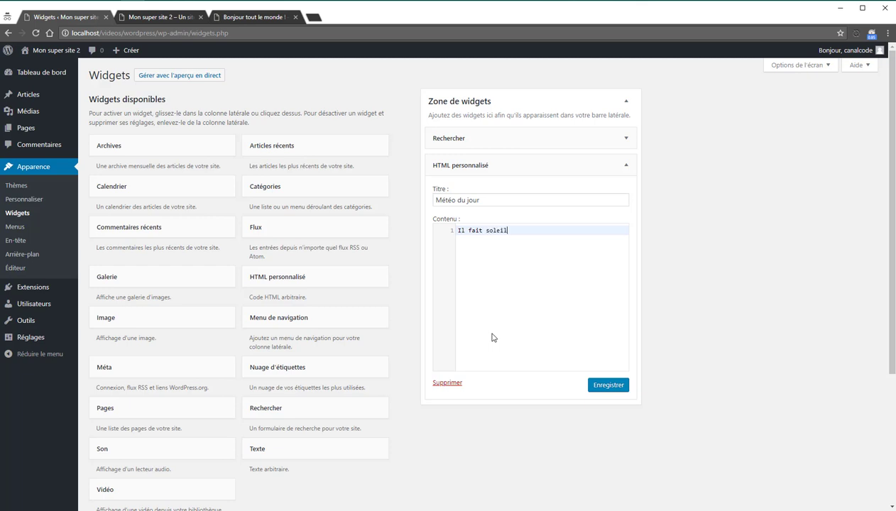
left_click(595, 384)
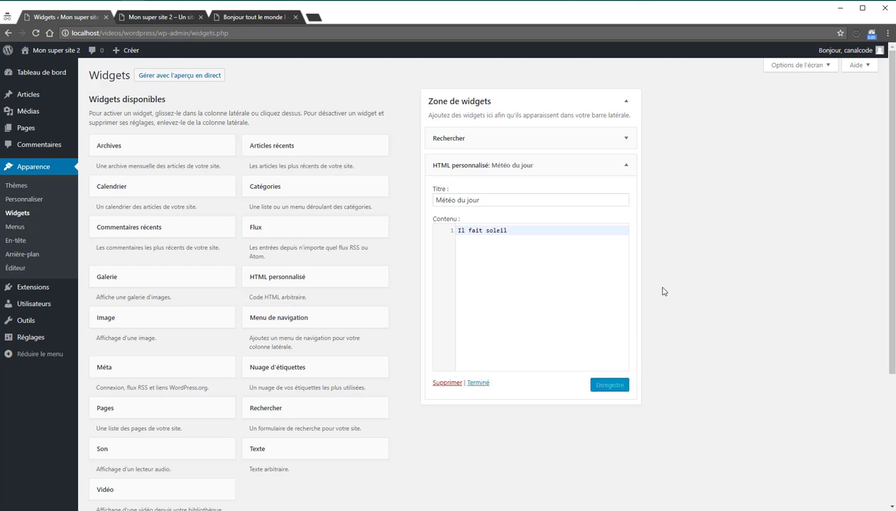
Step: Check the Météo du jour widget text on the front page, then return to the widgets page
left_click(181, 19)
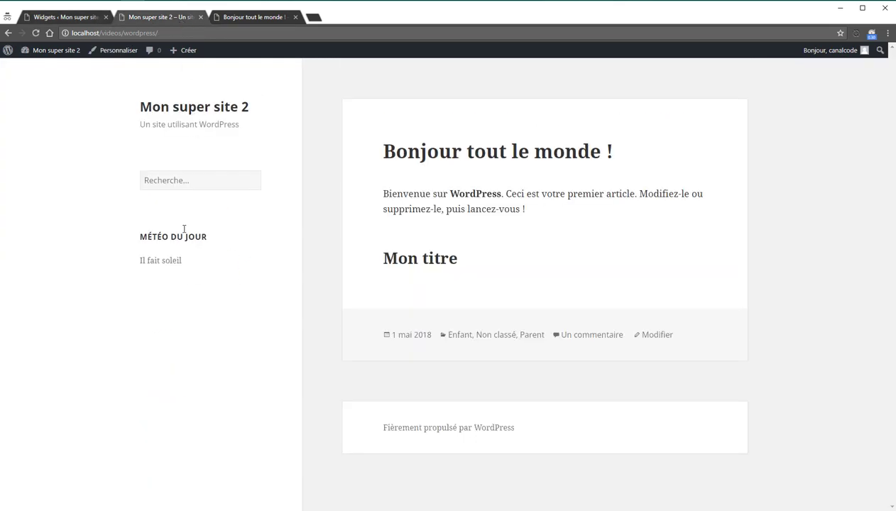
triple_click(161, 237)
left_click_drag(220, 242, 232, 250)
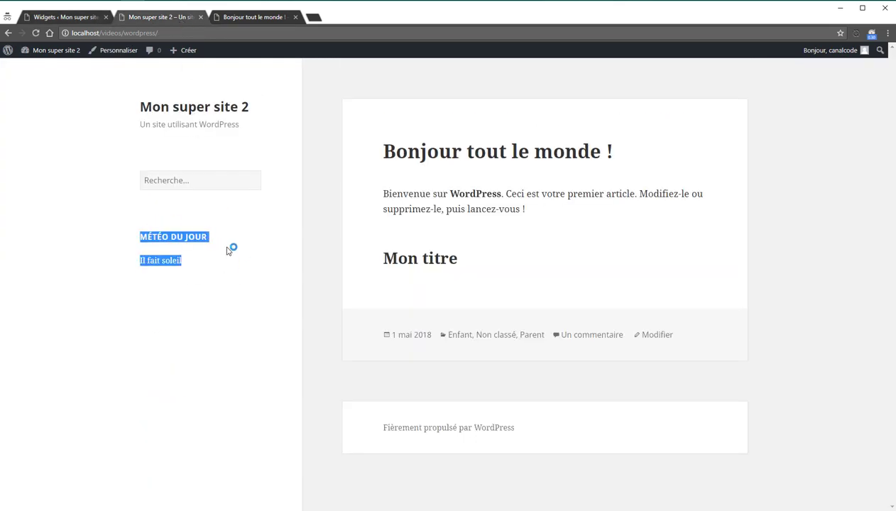
double_click(176, 236)
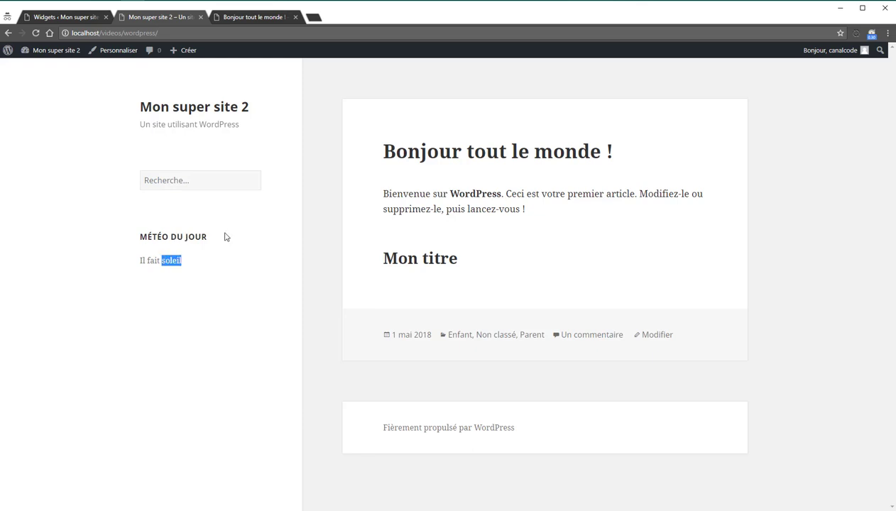
left_click(267, 266)
left_click(84, 15)
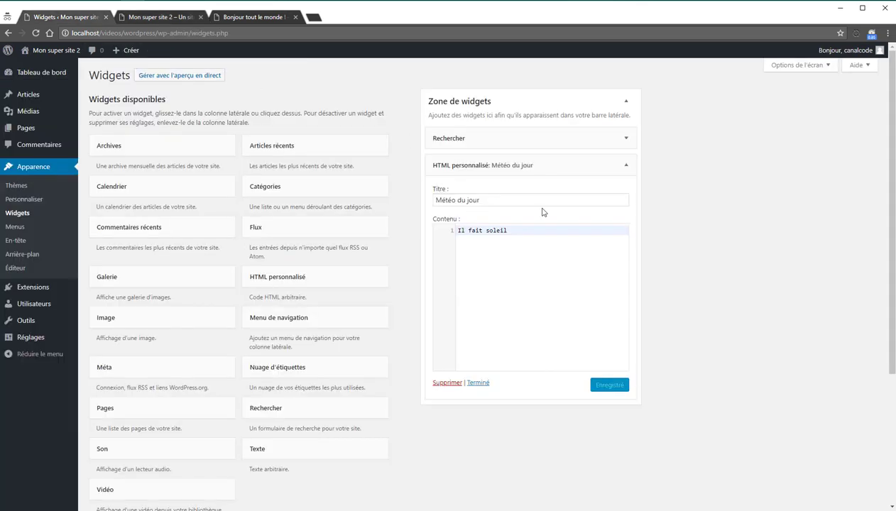
left_click(627, 167)
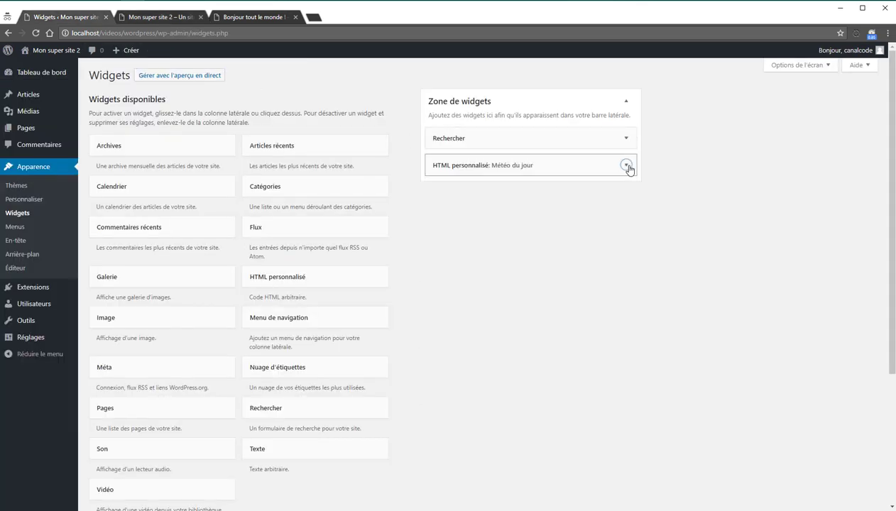
left_click(693, 357)
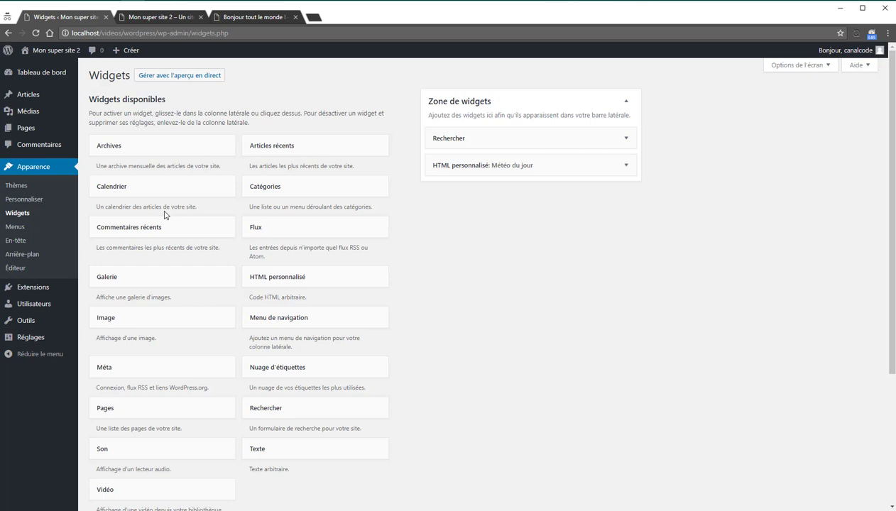
left_click_drag(150, 273, 616, 162)
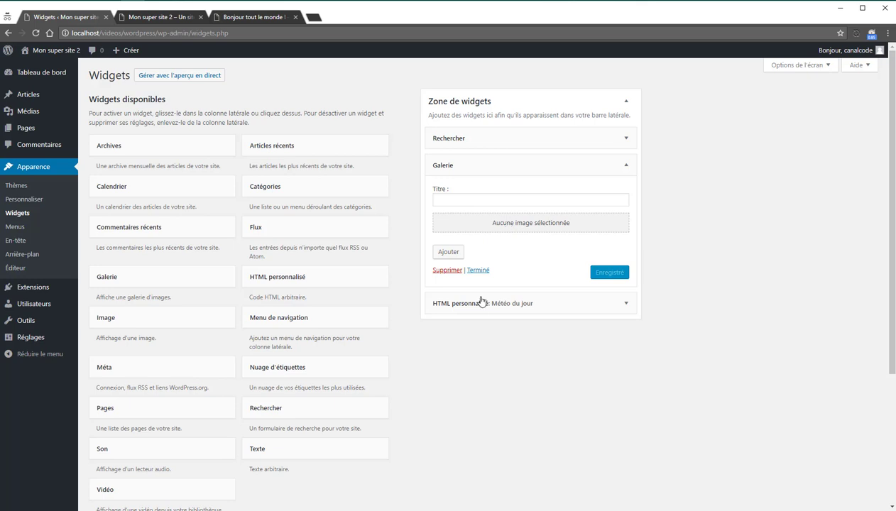
left_click(626, 303)
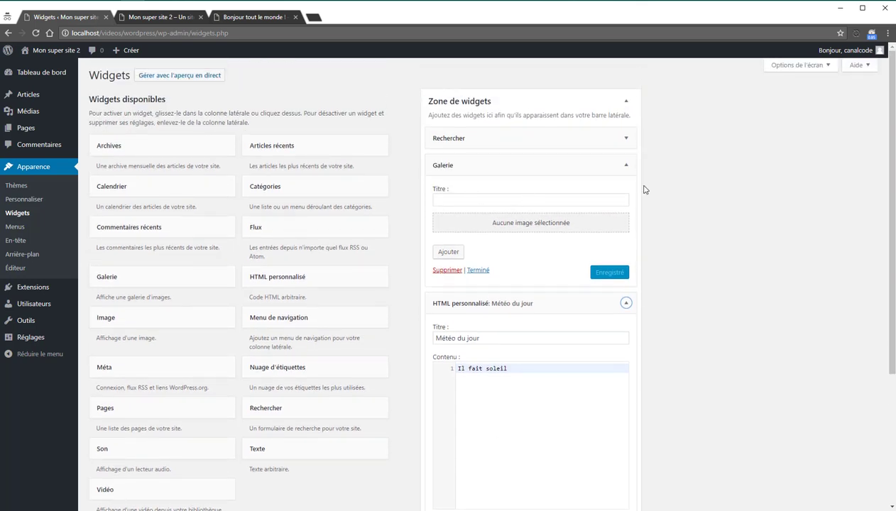
left_click(625, 303)
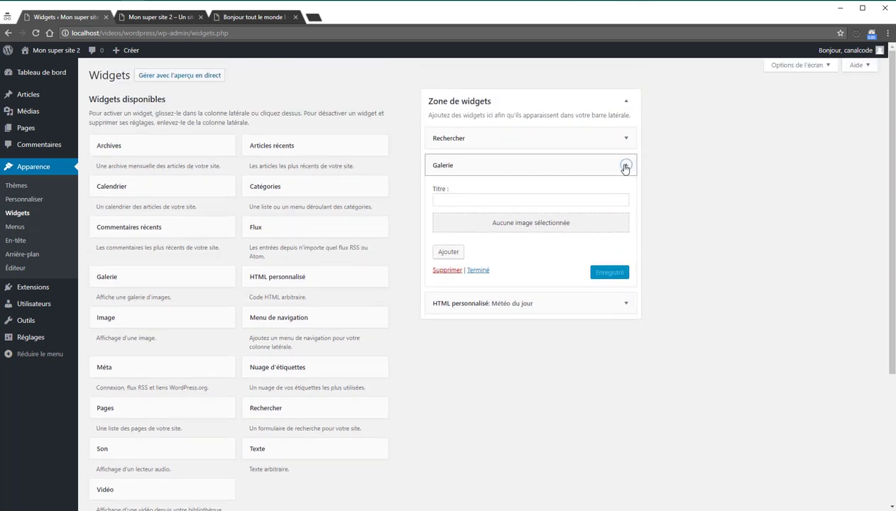
left_click(625, 167)
left_click(626, 167)
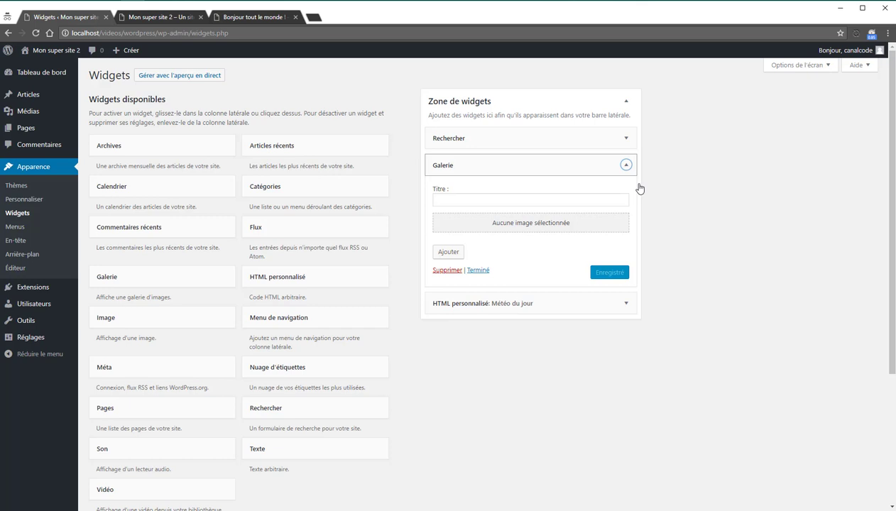
left_click(439, 270)
scroll(178, 306, "down", 1)
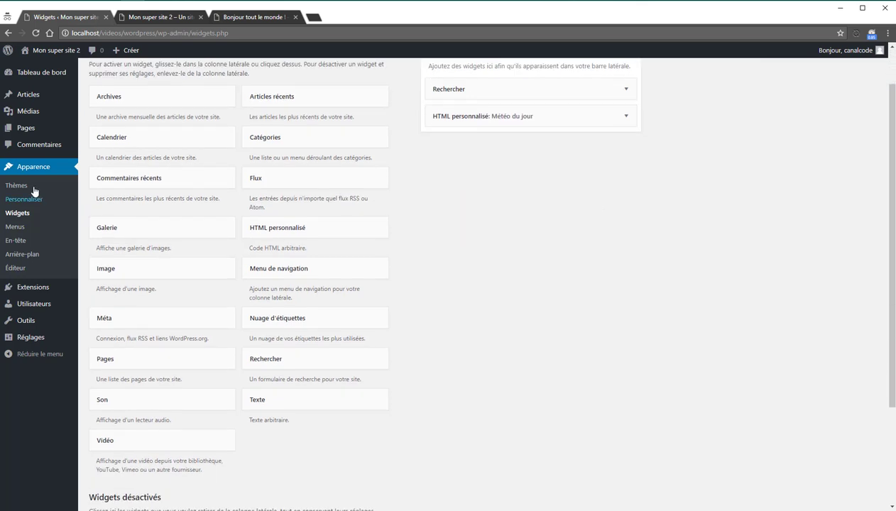
left_click(17, 227)
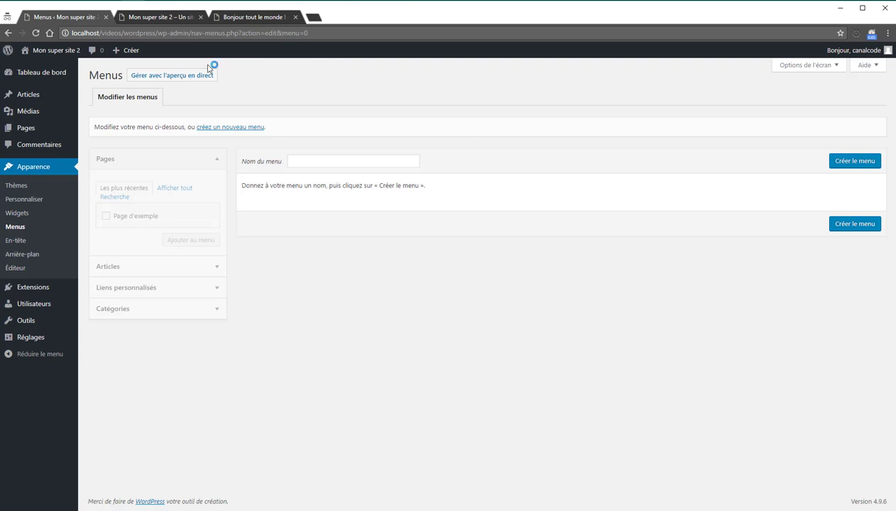
Step: Create a new menu named 'Primary'
left_click(857, 166)
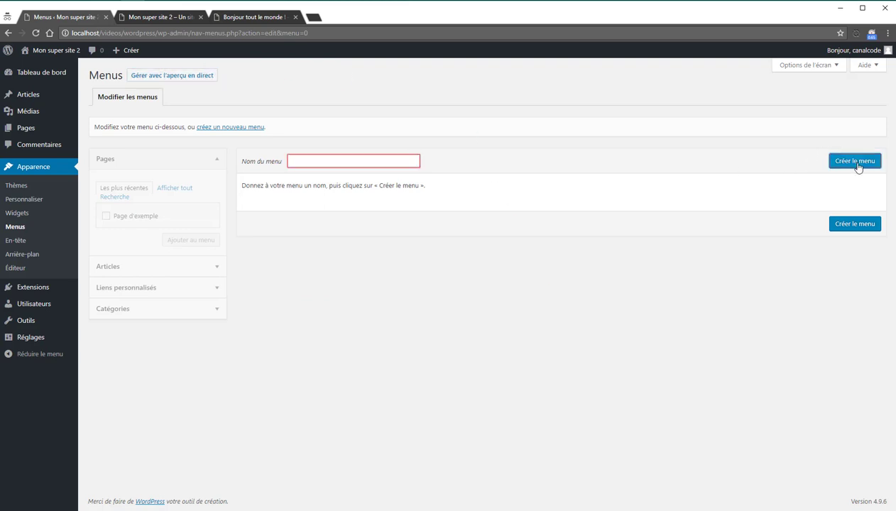
left_click(344, 160)
type("Prim")
key("Down")
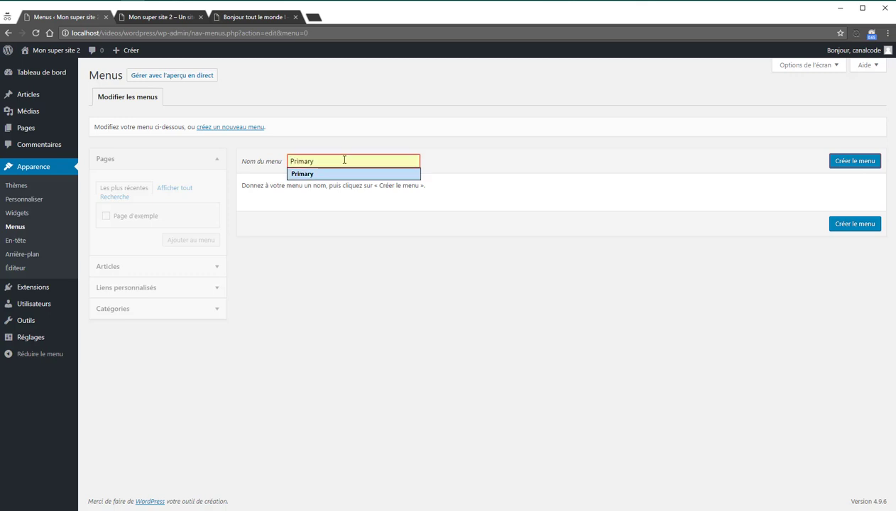
key("Return")
left_click(835, 163)
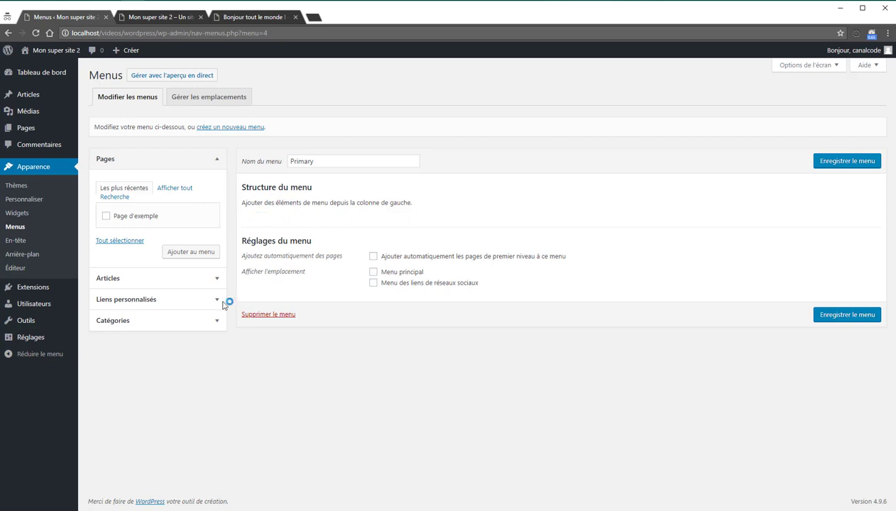
Step: Add the post 'Bonjour tout le monde !' from Articles to the Primary menu
left_click(141, 160)
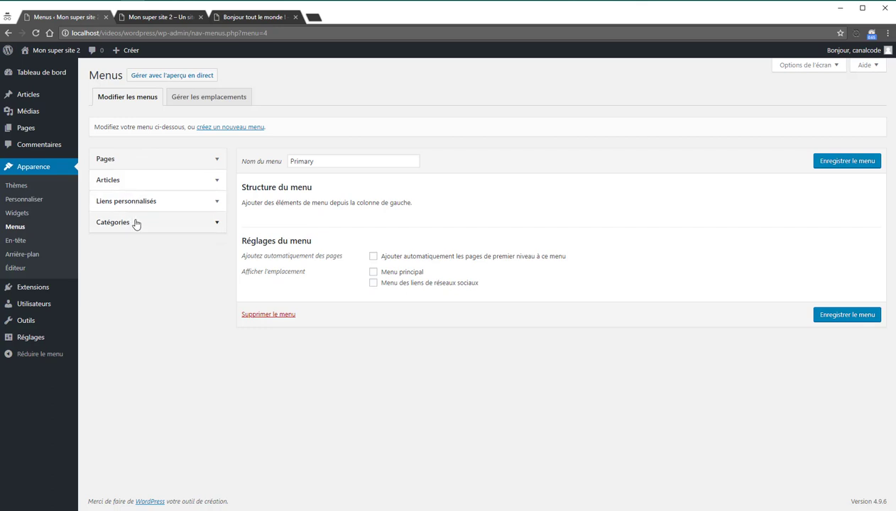
left_click(158, 163)
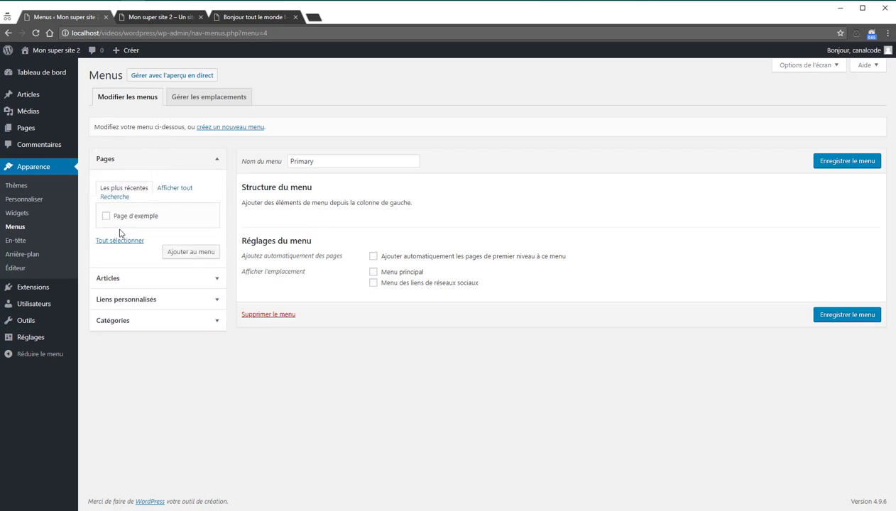
left_click(166, 167)
left_click(138, 182)
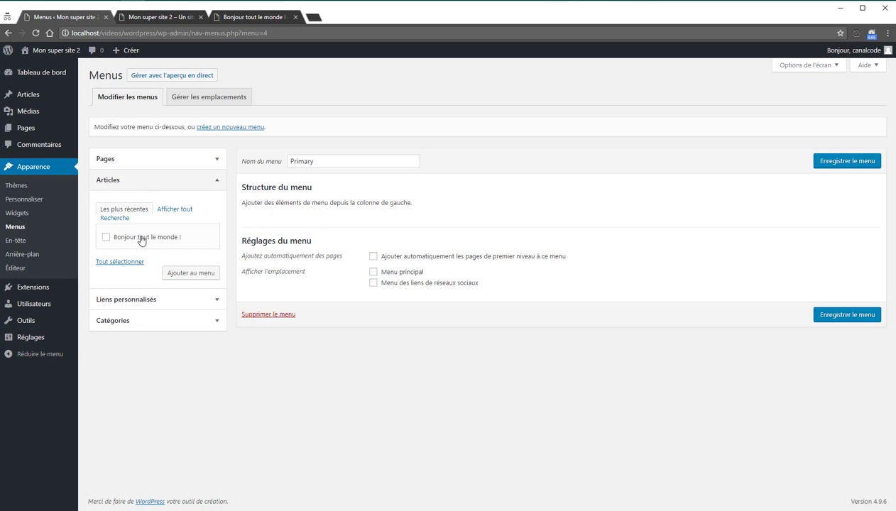
left_click(190, 274)
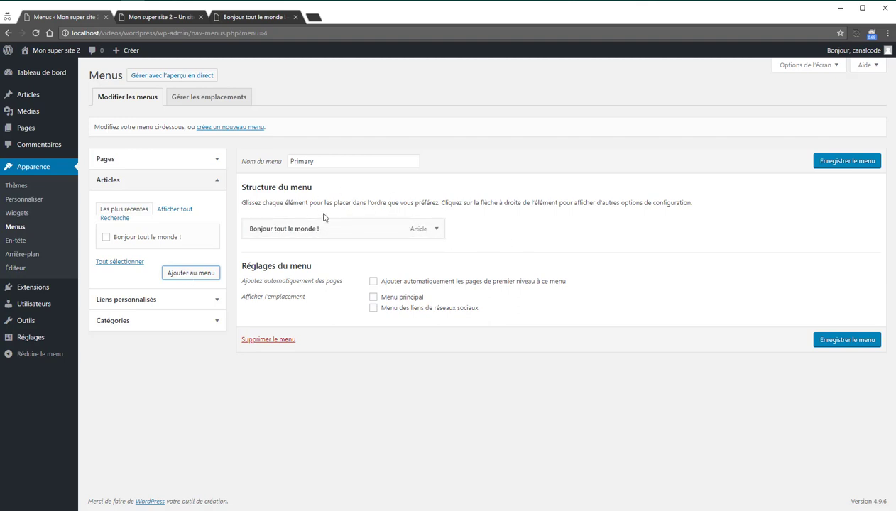
left_click(214, 160)
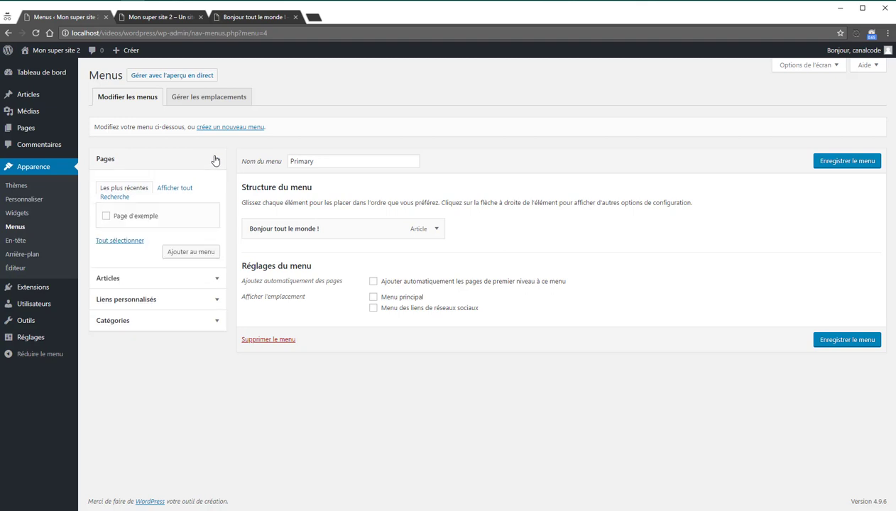
Step: Open Liens personnalisés and look up Google in a private tab before returning to the menu editor
left_click(217, 300)
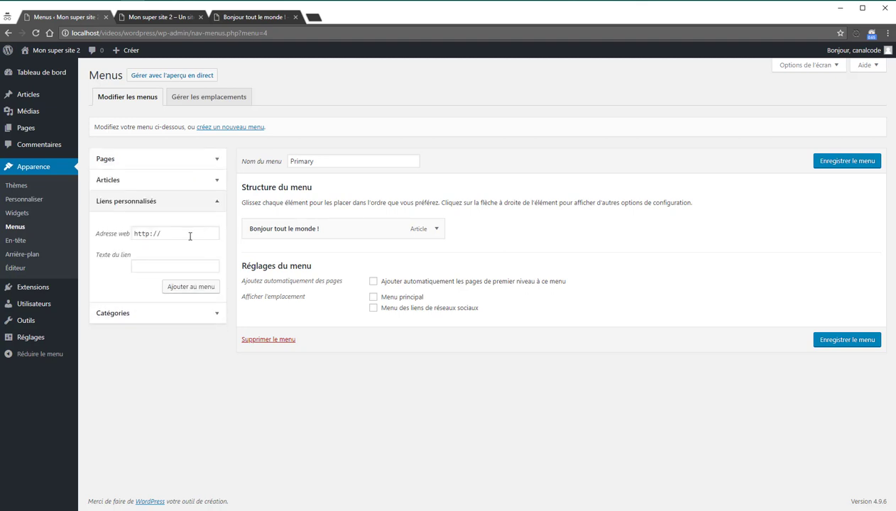
left_click(179, 235)
left_click(313, 18)
type("gool")
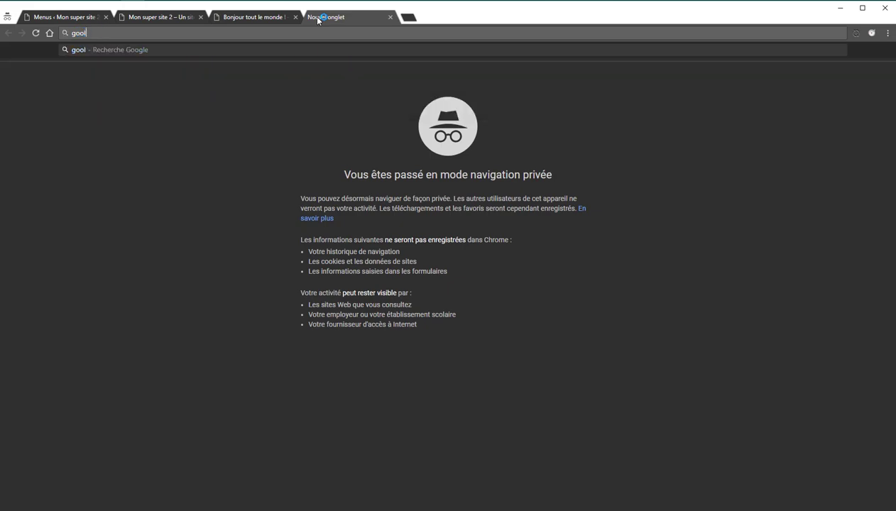
key("Return")
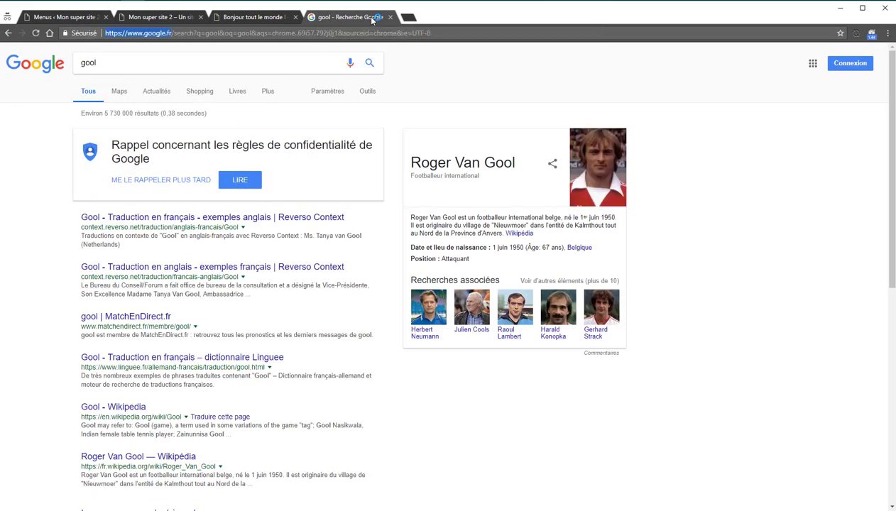
key("ctrl+w")
left_click(108, 16)
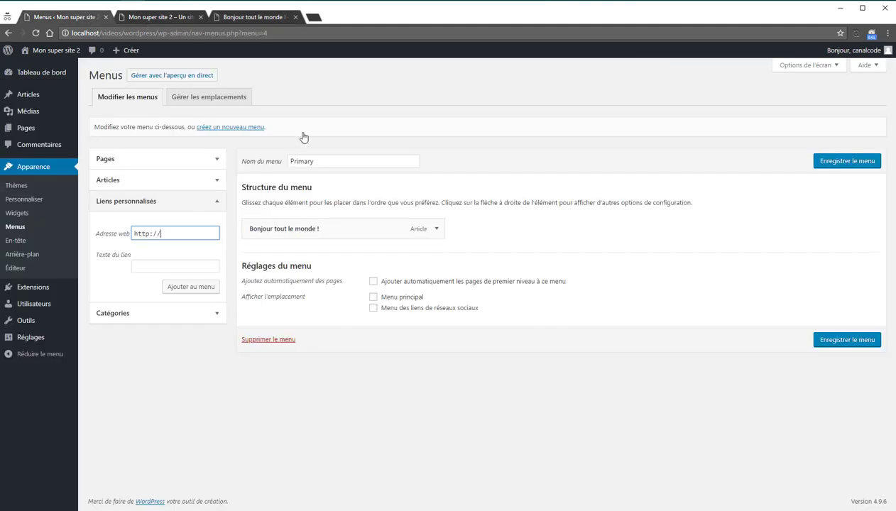
left_click(200, 232)
key("ctrl+a")
type("https://www.google.fr")
left_click(150, 264)
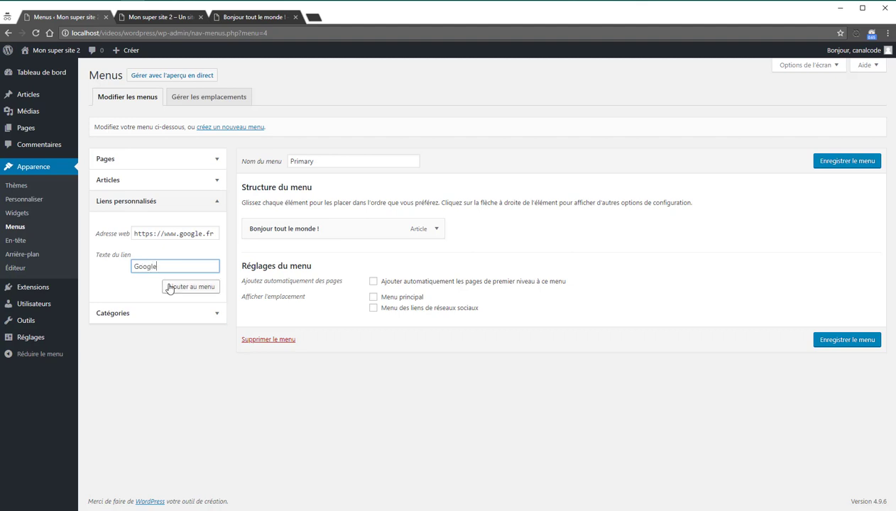
left_click(179, 287)
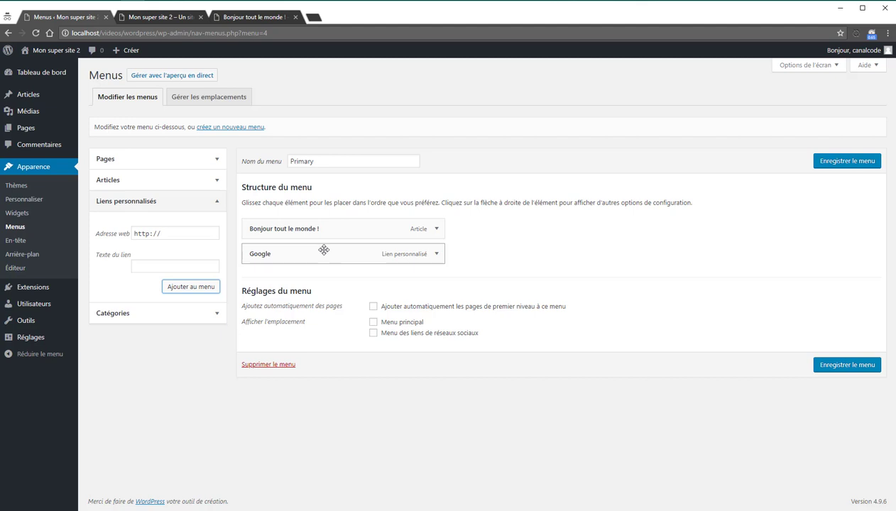
Step: Try reordering and nesting the Google item, keep it top-level, and save the Primary menu
left_click_drag(321, 228, 323, 270)
left_click_drag(311, 253, 331, 257)
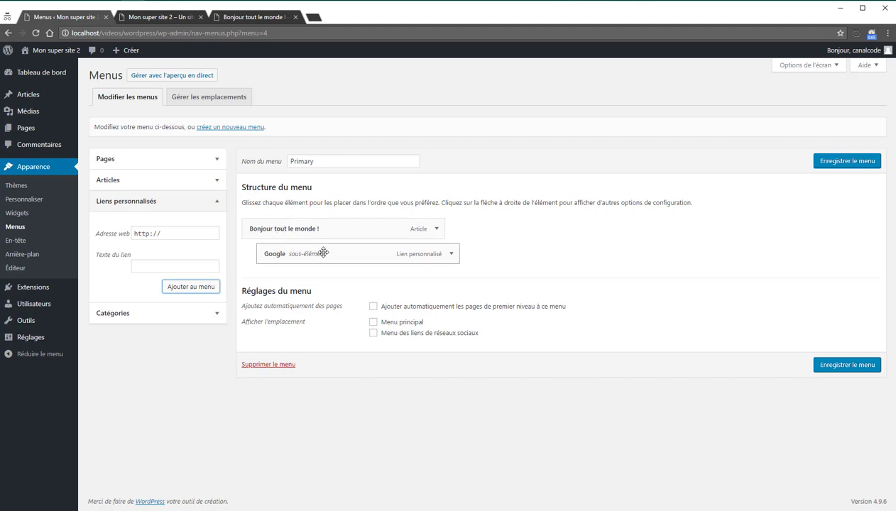
left_click_drag(321, 252, 310, 255)
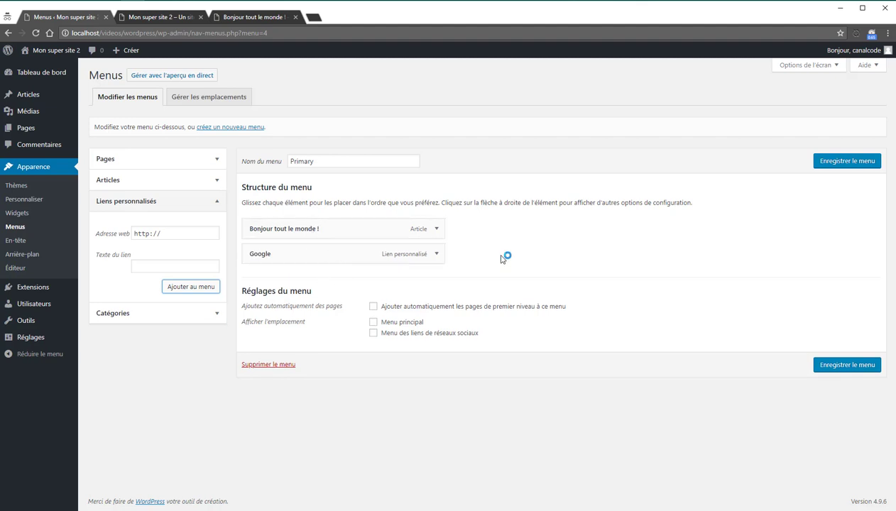
left_click(847, 160)
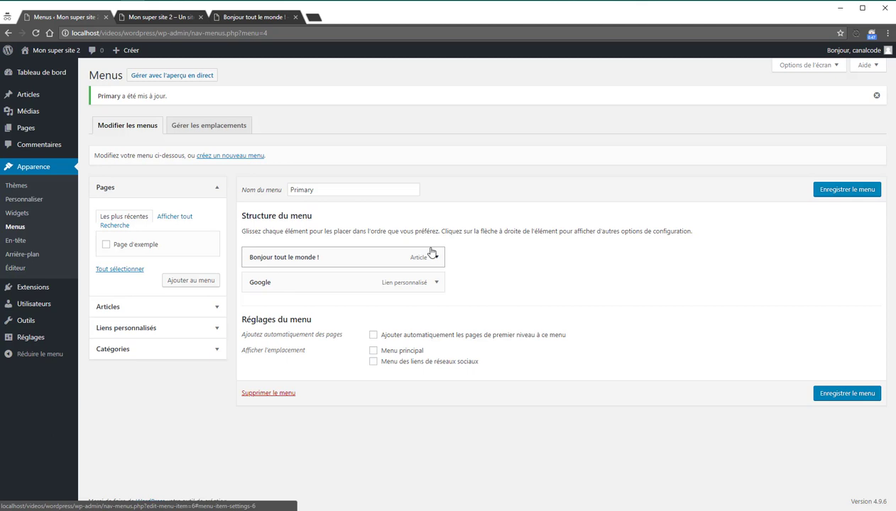
left_click(218, 133)
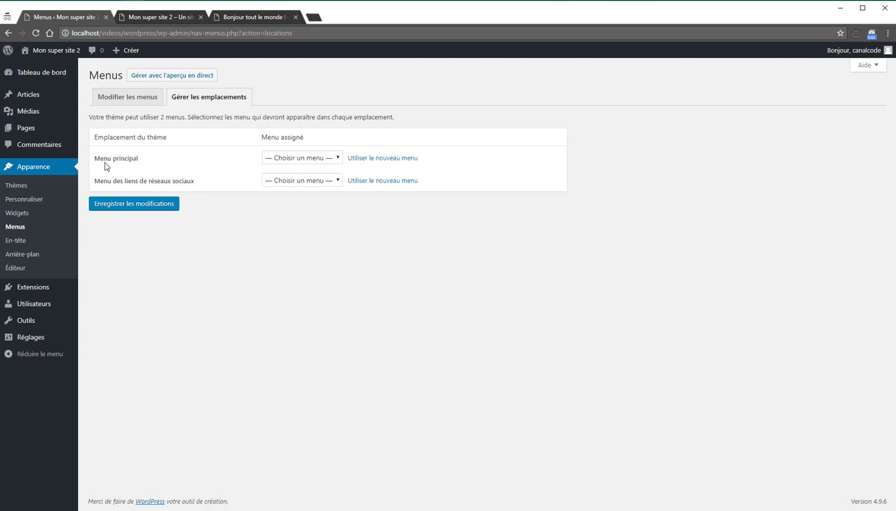
Step: Assign Primary to the Menu principal location, save, and check its two links in the site sidebar
left_click(294, 158)
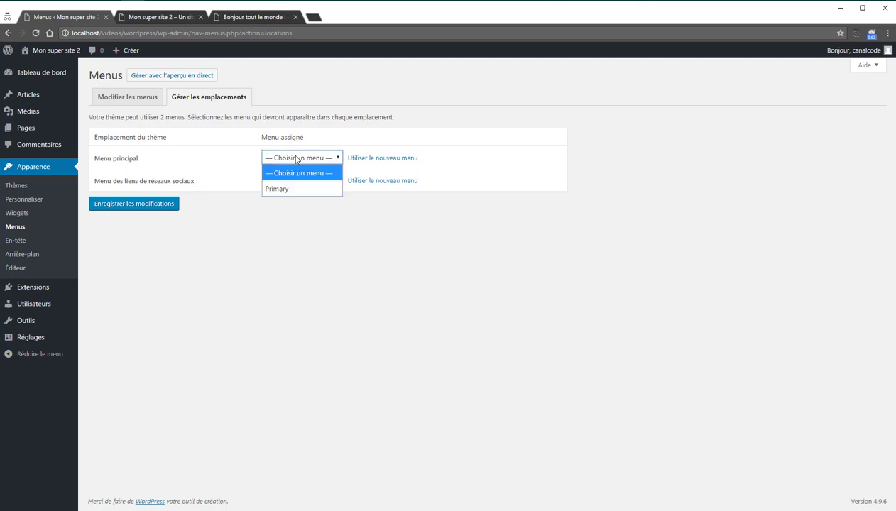
left_click(294, 188)
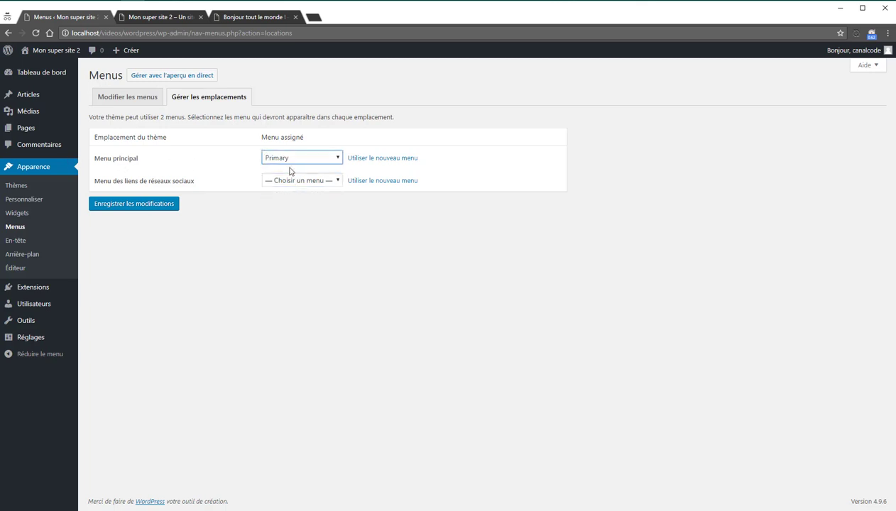
left_click(164, 207)
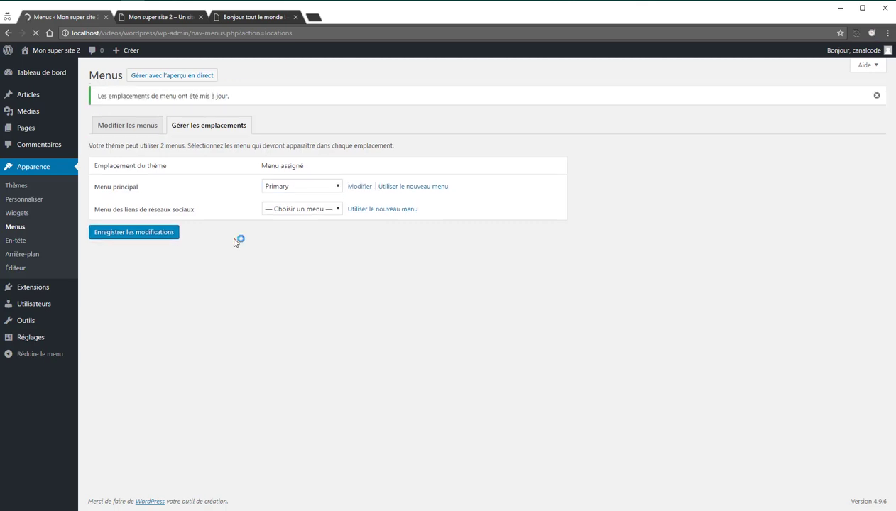
left_click(125, 124)
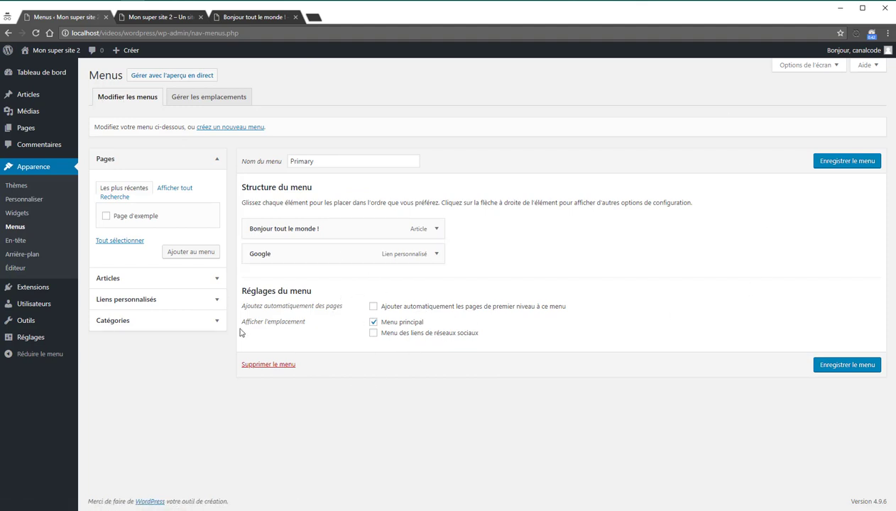
left_click(155, 21)
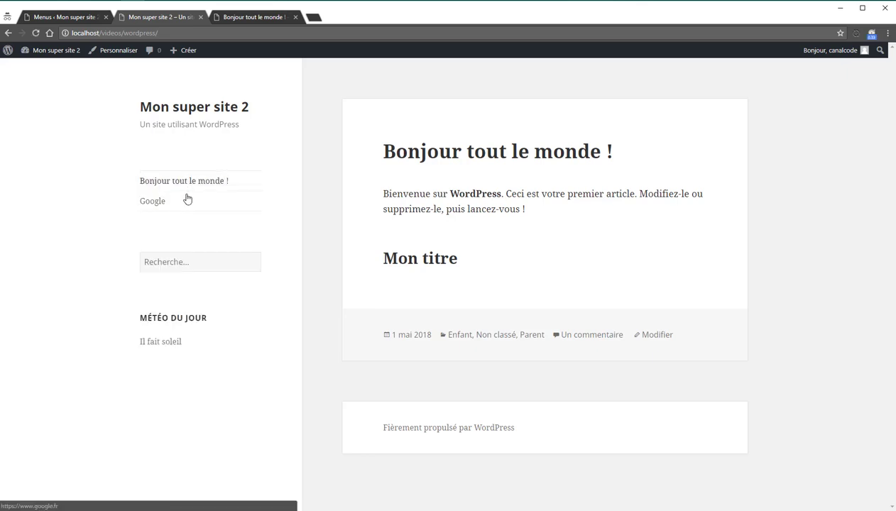
left_click(81, 19)
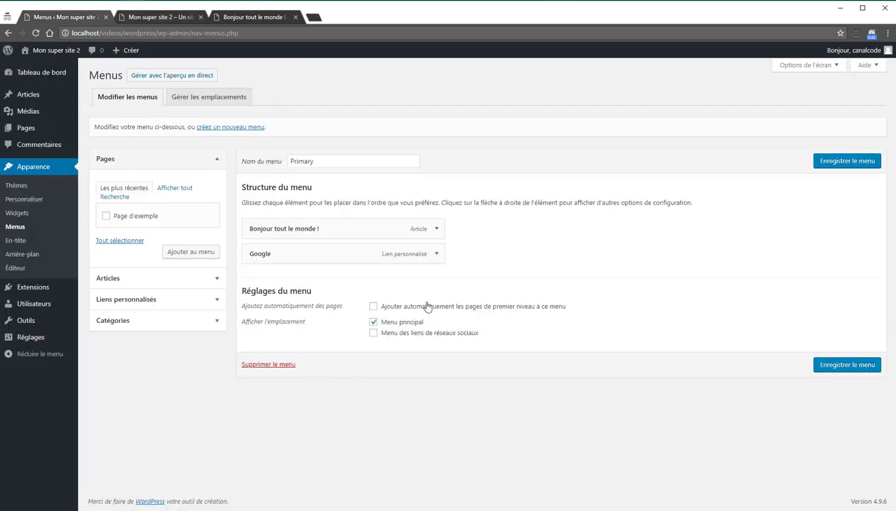
Step: Move the Primary menu from Menu principal to the social links location, save, and reload the site
left_click(372, 322)
left_click(821, 364)
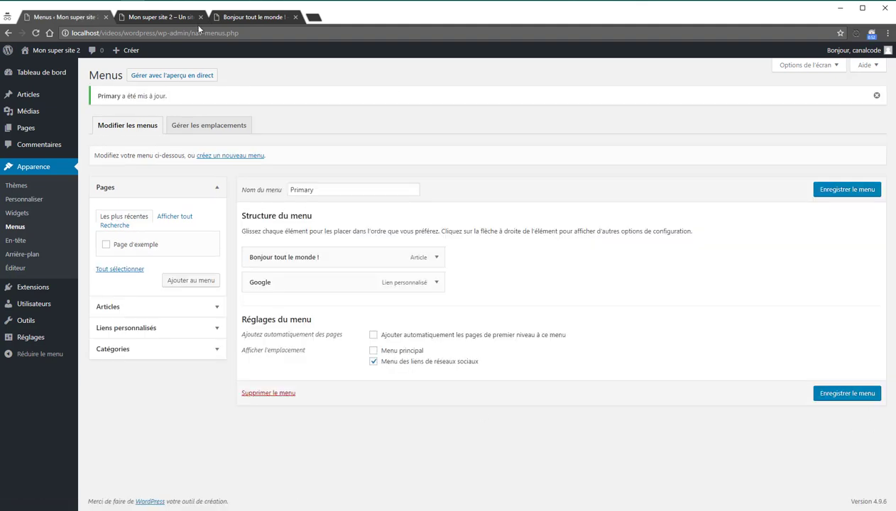
left_click(252, 17)
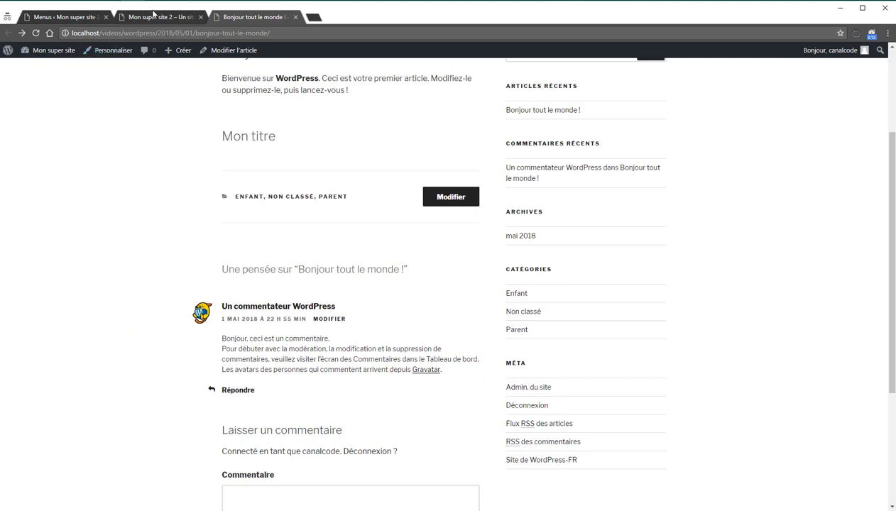
left_click(154, 17)
key("F5")
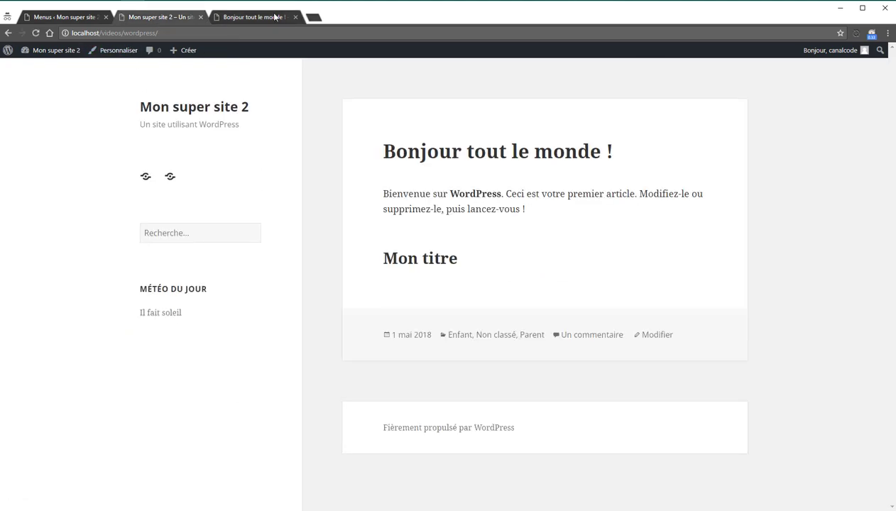
left_click(295, 17)
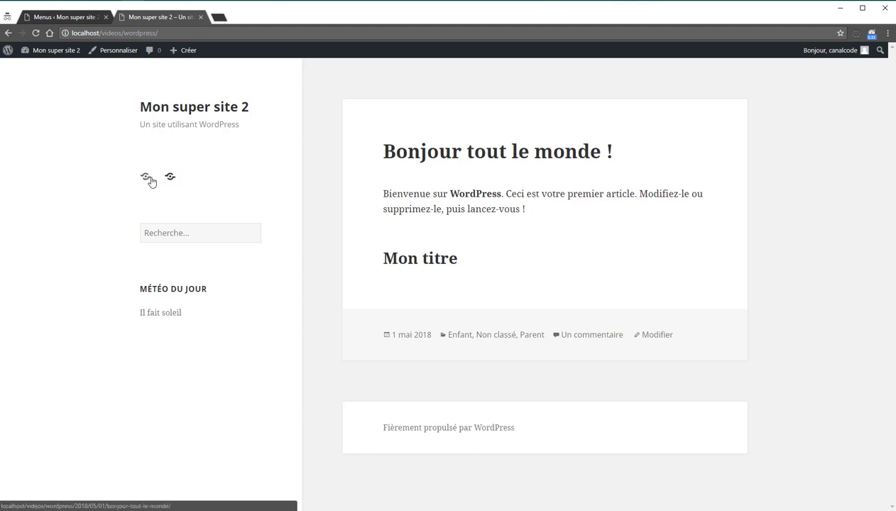
Step: Follow the two sidebar menu icons, including Google, then return to the menu admin tab
left_click(151, 182)
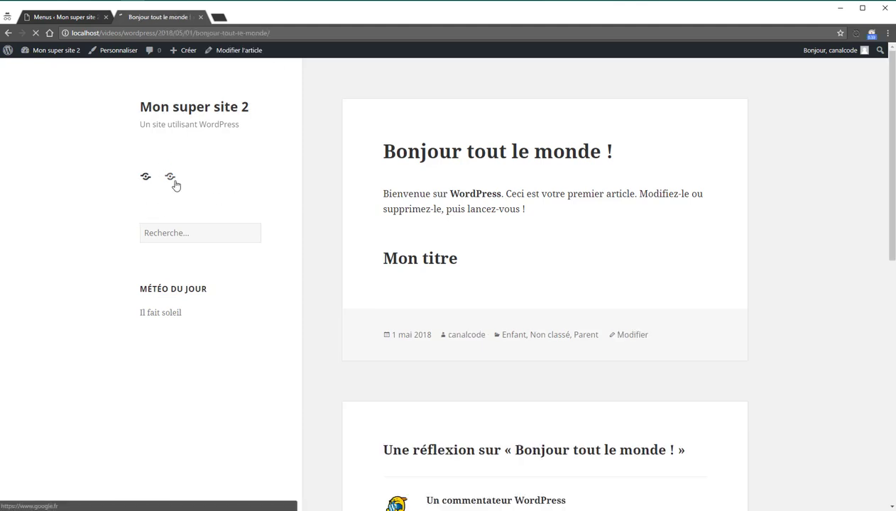
left_click(174, 184)
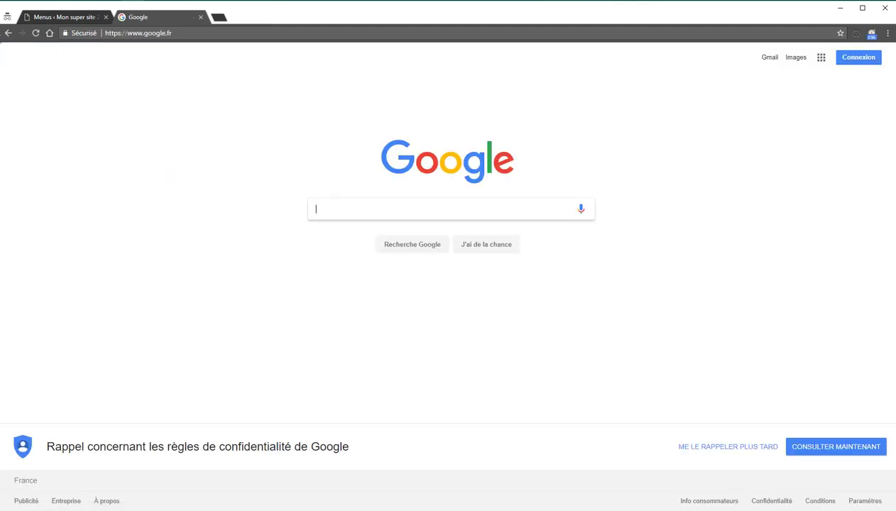
left_click(15, 36)
left_click(54, 17)
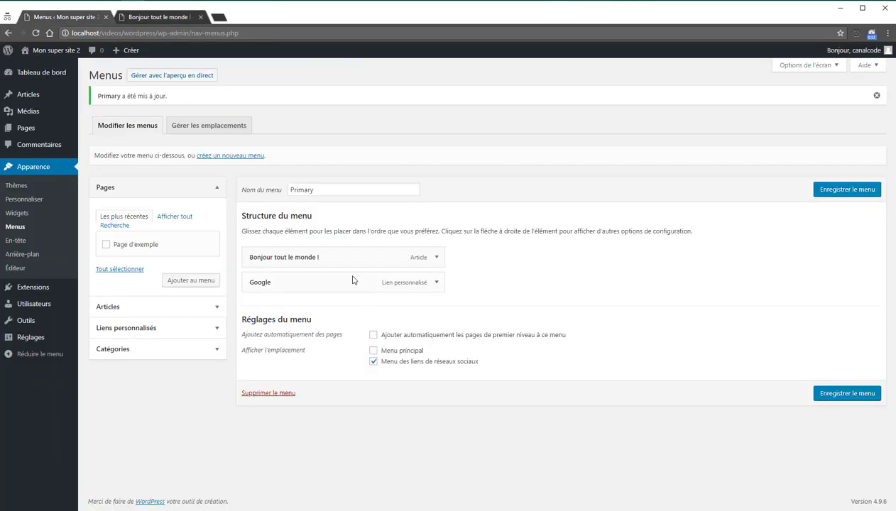
Step: Move the menu back to Menu principal, remove it from social links, and save
left_click(373, 350)
left_click(373, 362)
left_click(821, 396)
Step: Shorten the 'Bonjour tout le monde !' item's navigation title to 'Bonjour' and save the menu
left_click(436, 258)
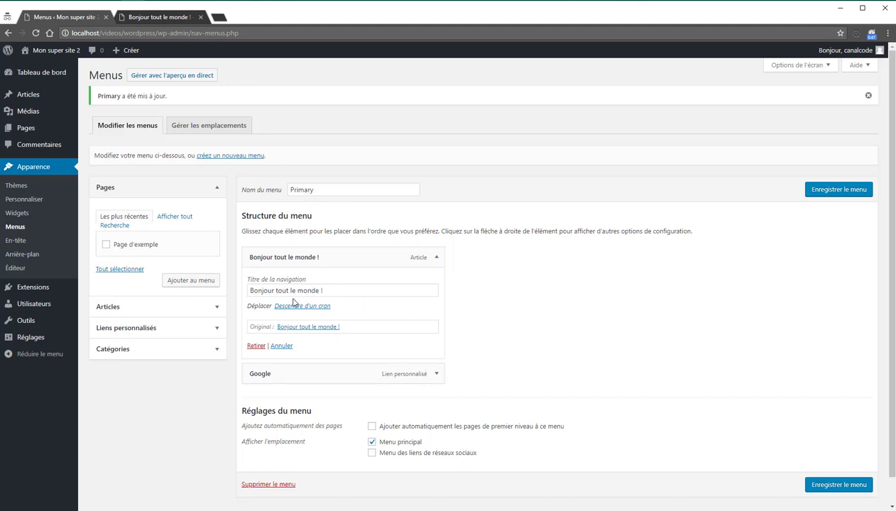
left_click_drag(346, 290, 277, 294)
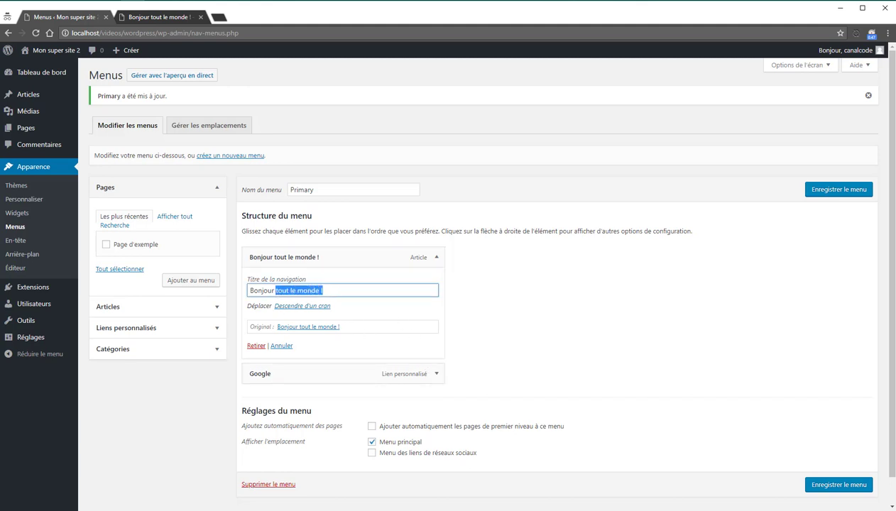
key("BackSpace")
left_click(858, 189)
Step: Reload the site's article page to check the menu, then return to the Menus page
left_click(174, 17)
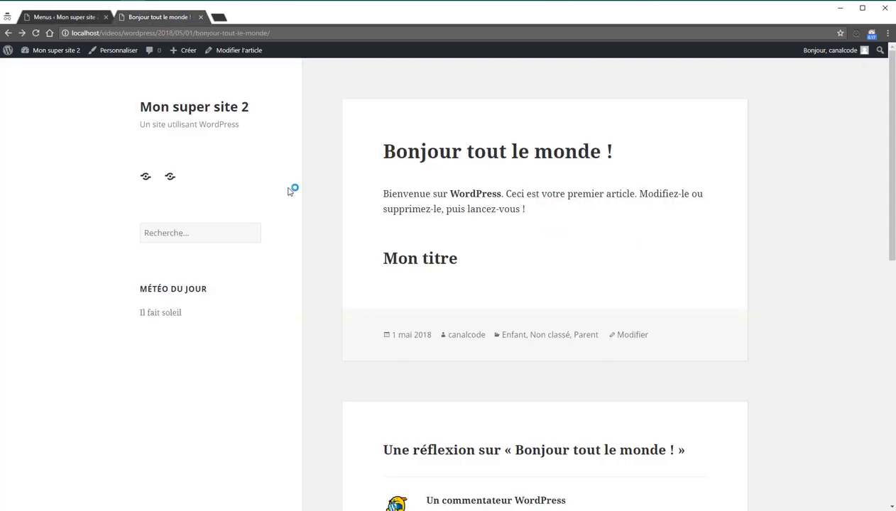
key("F5")
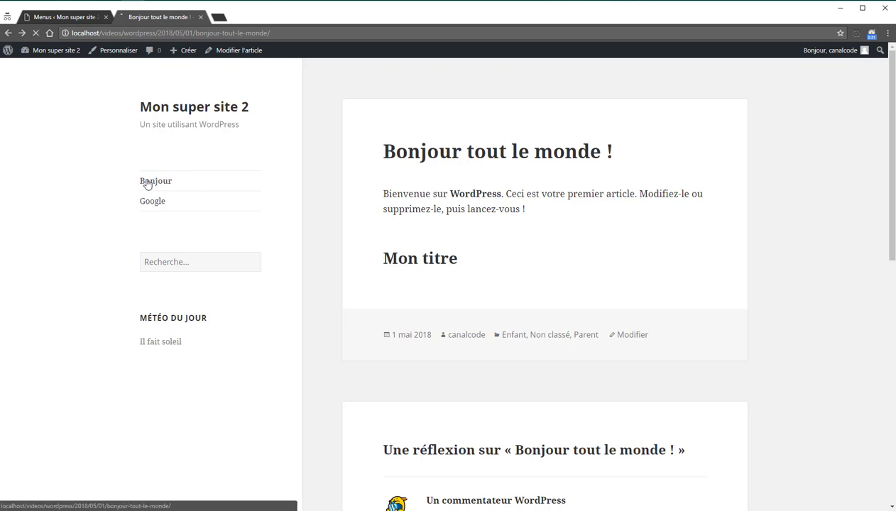
left_click(62, 19)
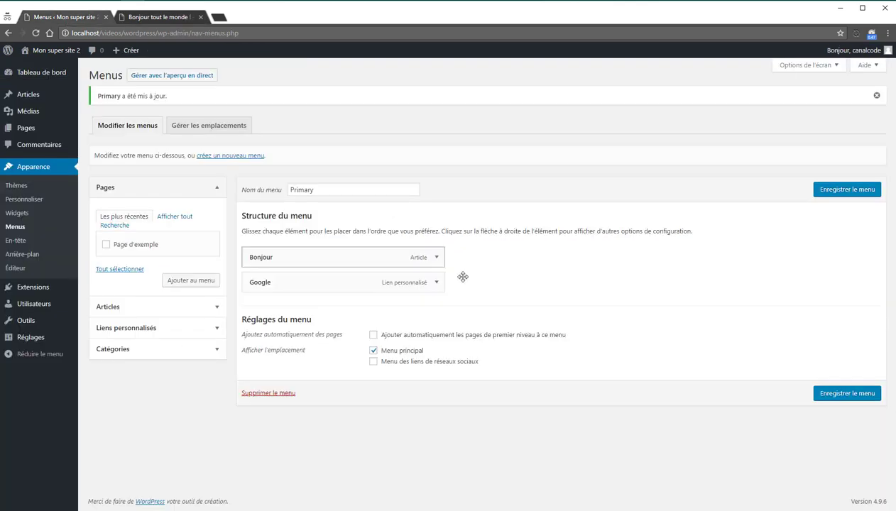
Step: Enable the link target screen option, set the Google item to open in a new tab, and save
left_click(806, 65)
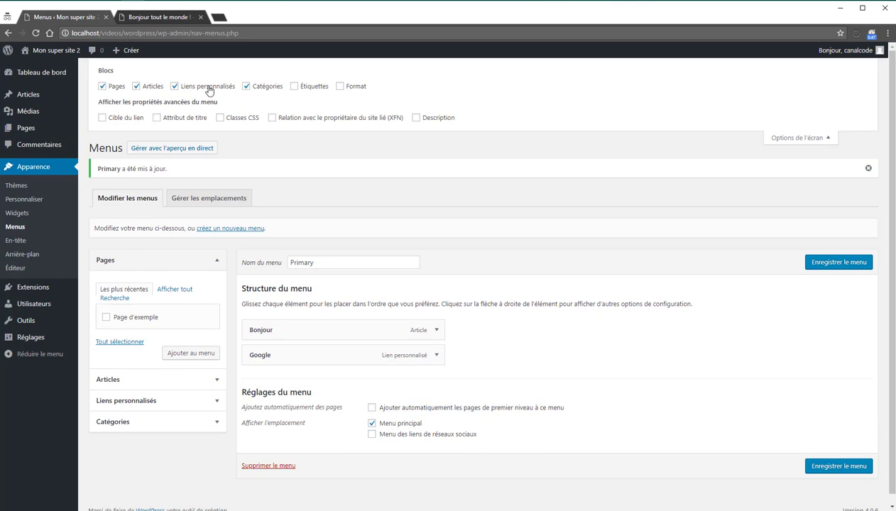
left_click(130, 120)
left_click(781, 139)
left_click(436, 282)
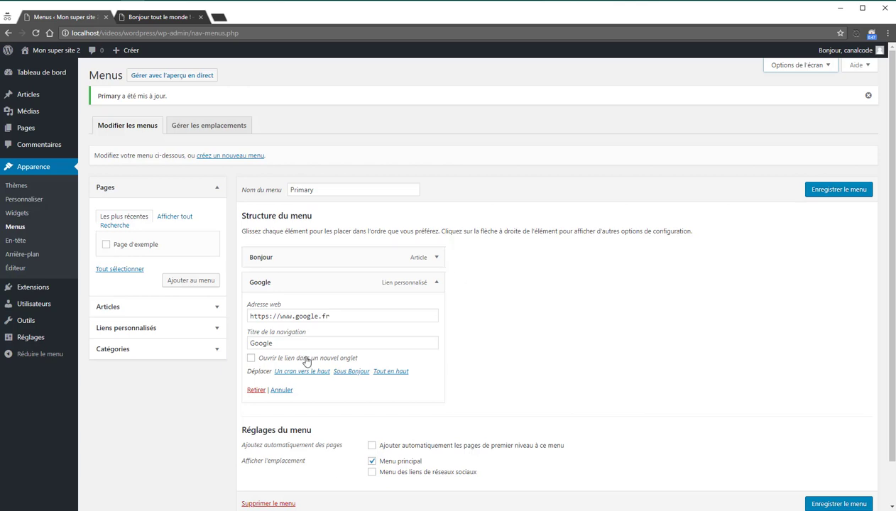
left_click(270, 362)
left_click(270, 364)
left_click(813, 194)
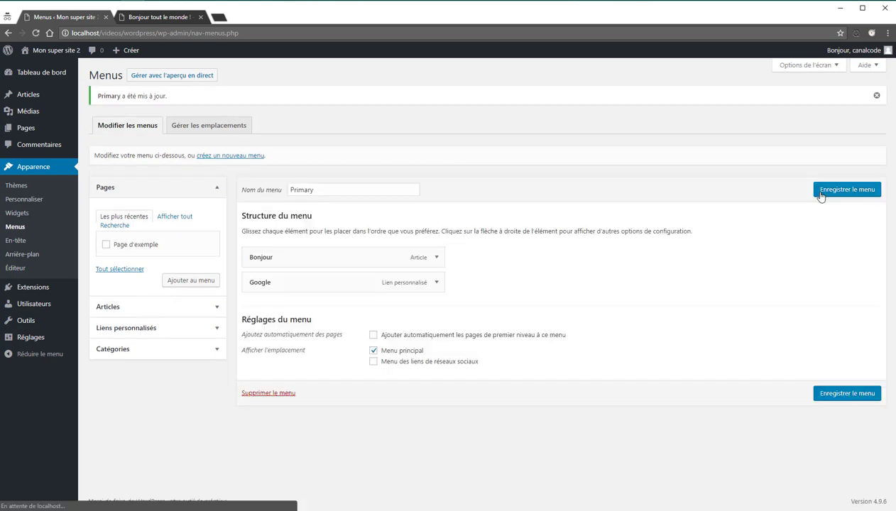
Step: Reload the front end, test the Google menu link, close its tab, and return to Menus
left_click(168, 16)
key("F5")
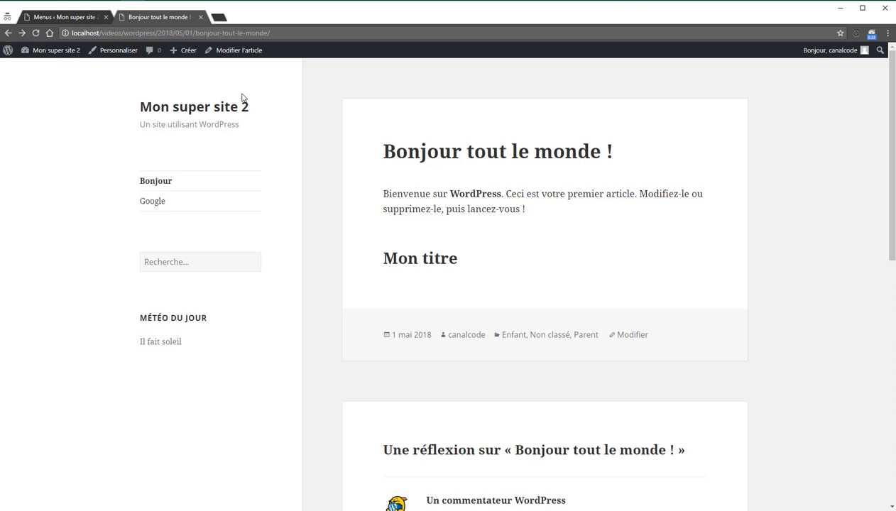
left_click(166, 207)
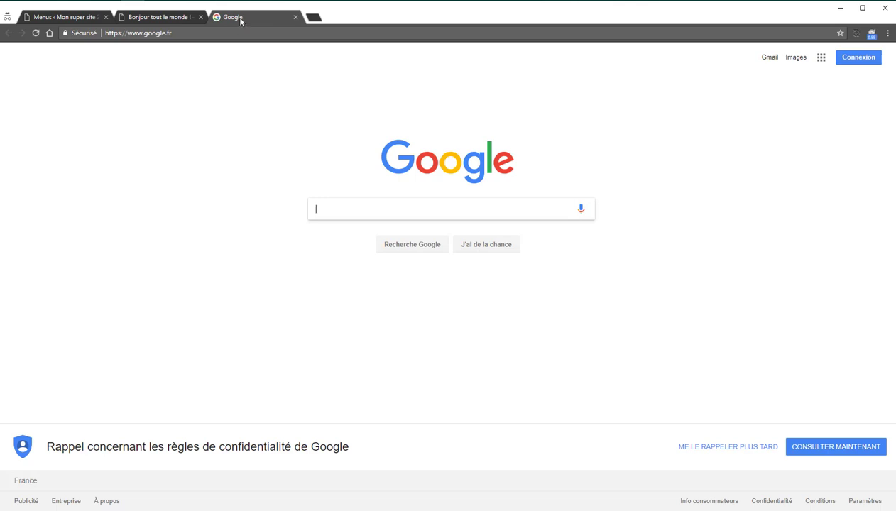
middle_click(240, 21)
left_click(63, 17)
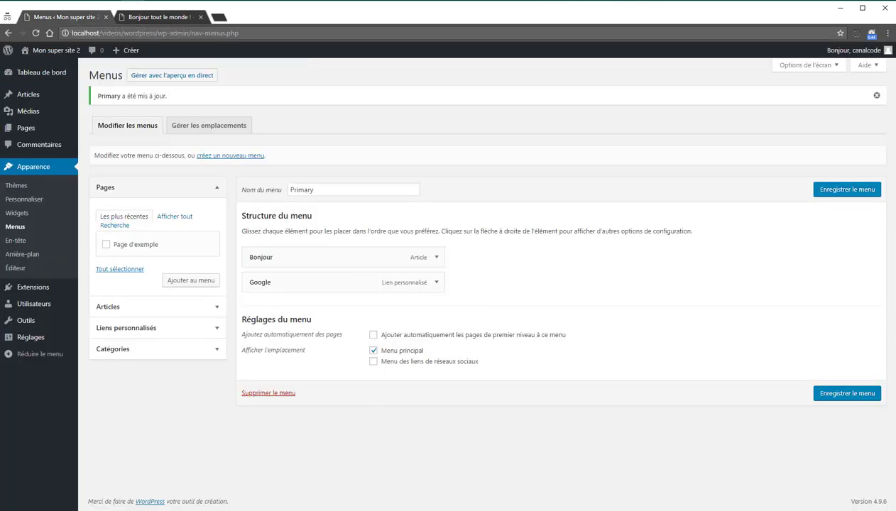
left_click(41, 241)
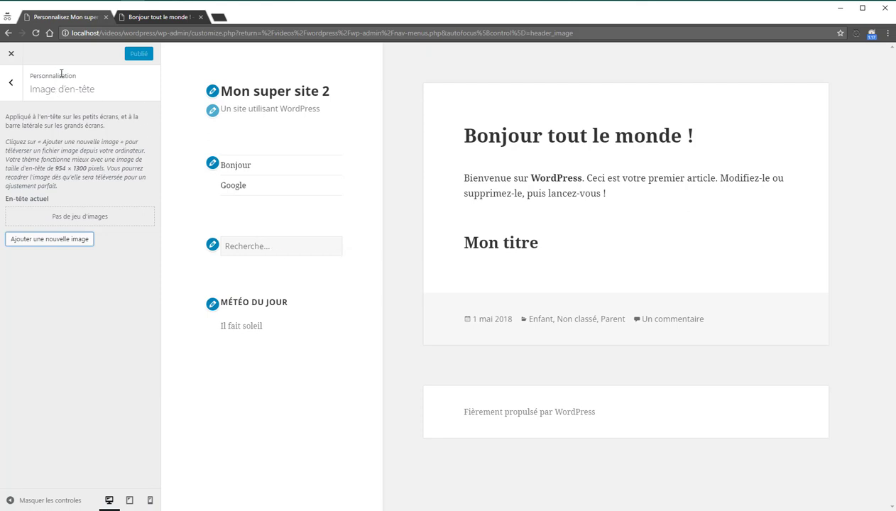
left_click(77, 242)
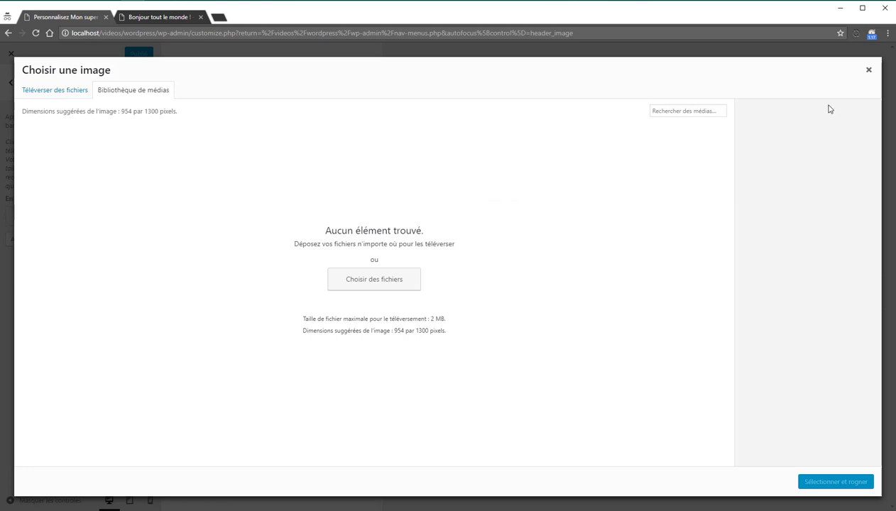
left_click(855, 70)
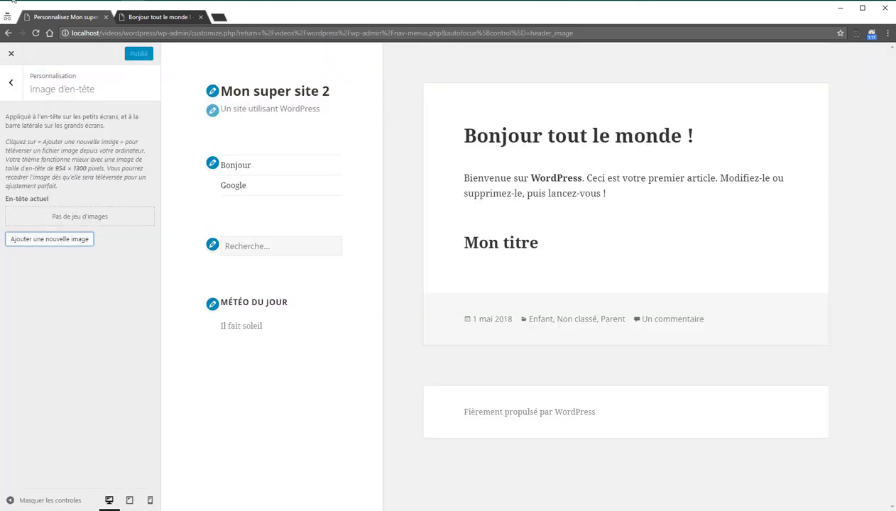
left_click(163, 204)
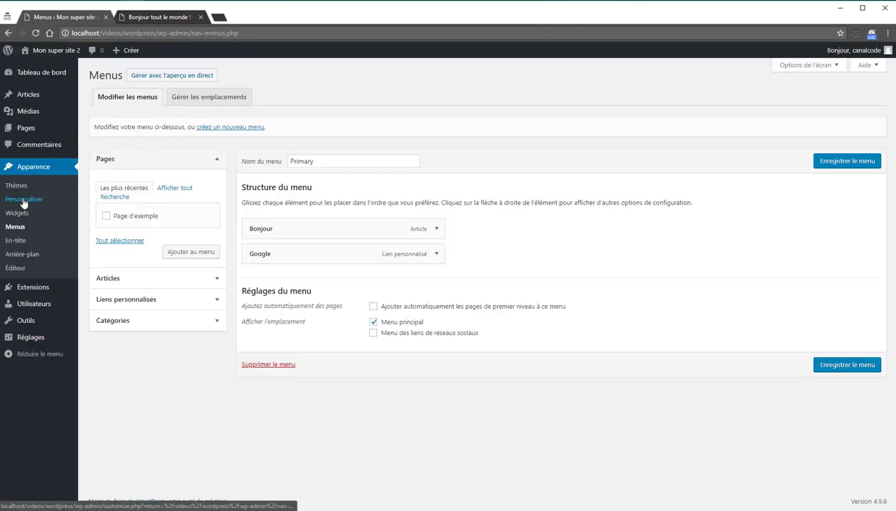
left_click(18, 271)
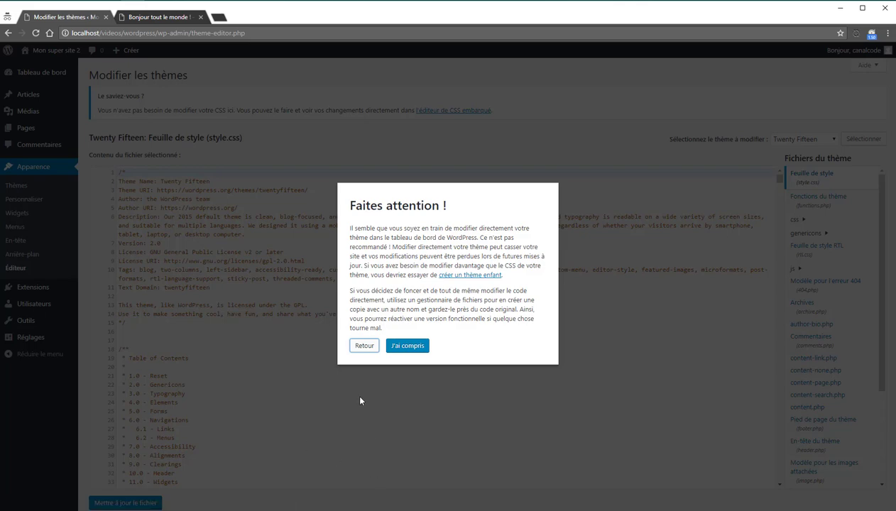
left_click(370, 347)
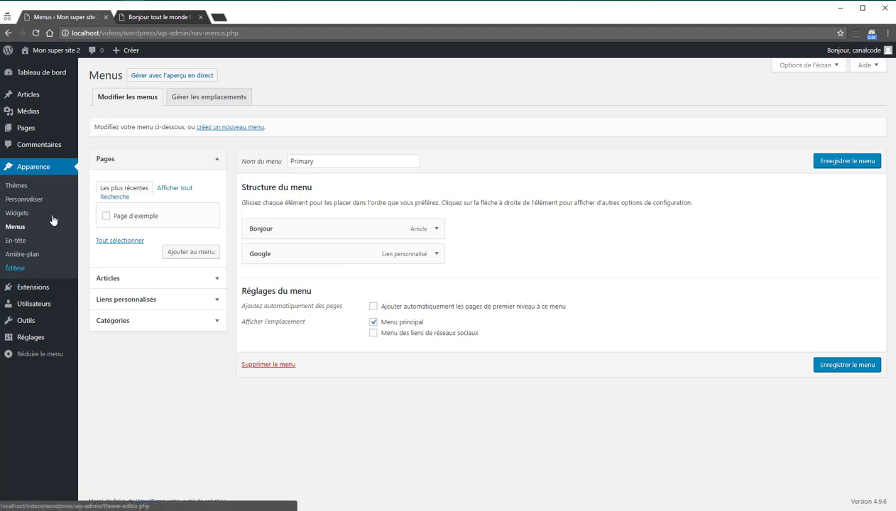
mouse_move(52, 313)
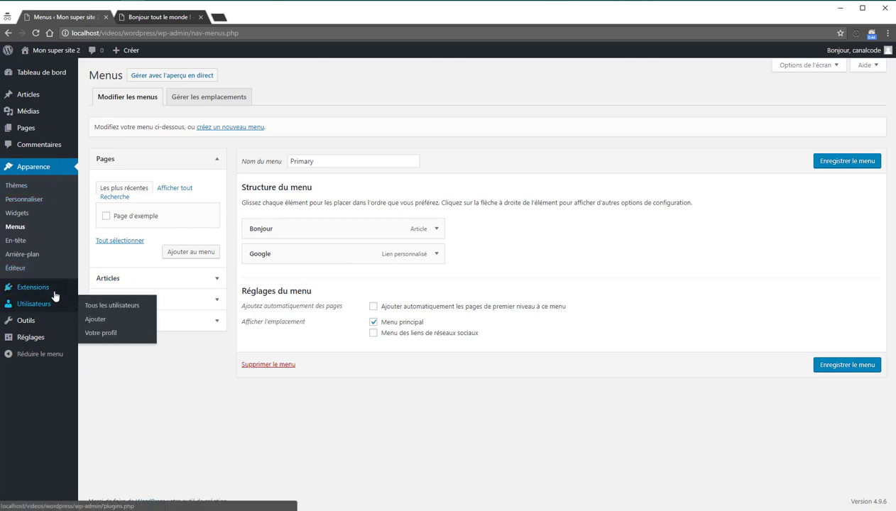
Step: View the Extensions plugin list, then the Utilisateurs list
left_click(55, 293)
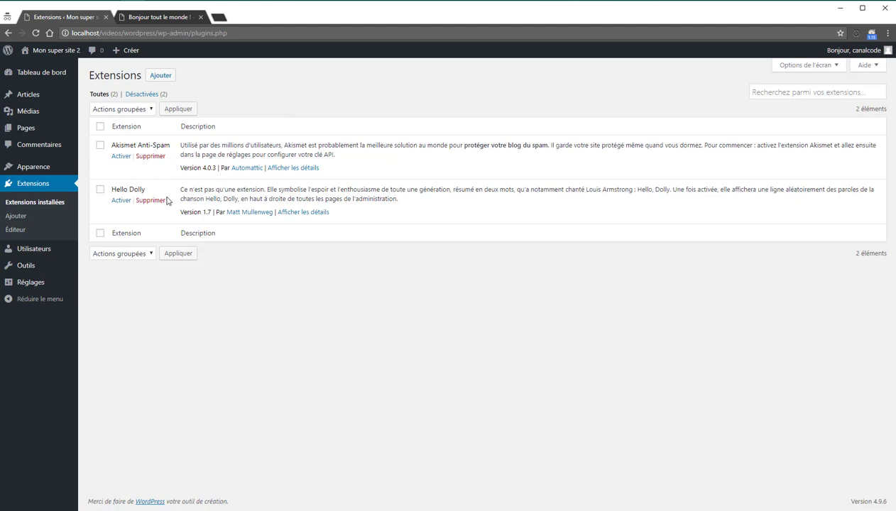
left_click(44, 257)
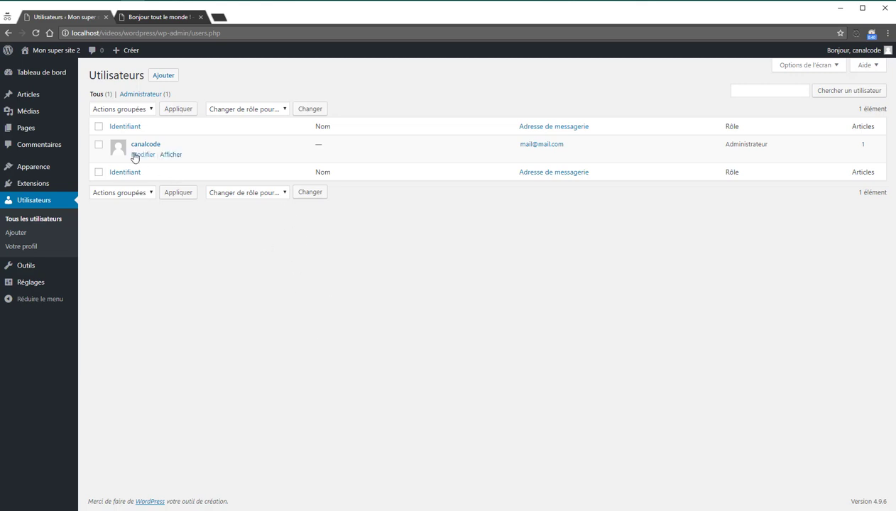
Step: Look at the new-user role choices, keeping Abonné, then go to Réglages > Général
left_click(162, 77)
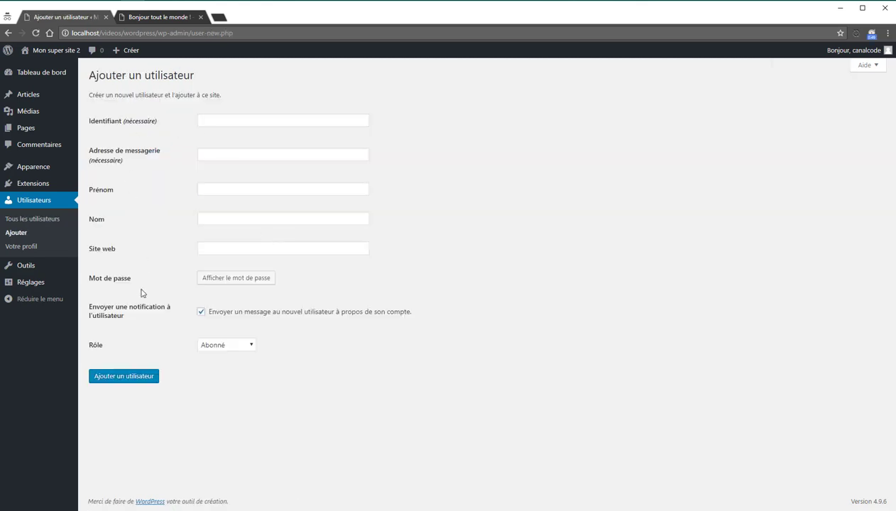
left_click(250, 345)
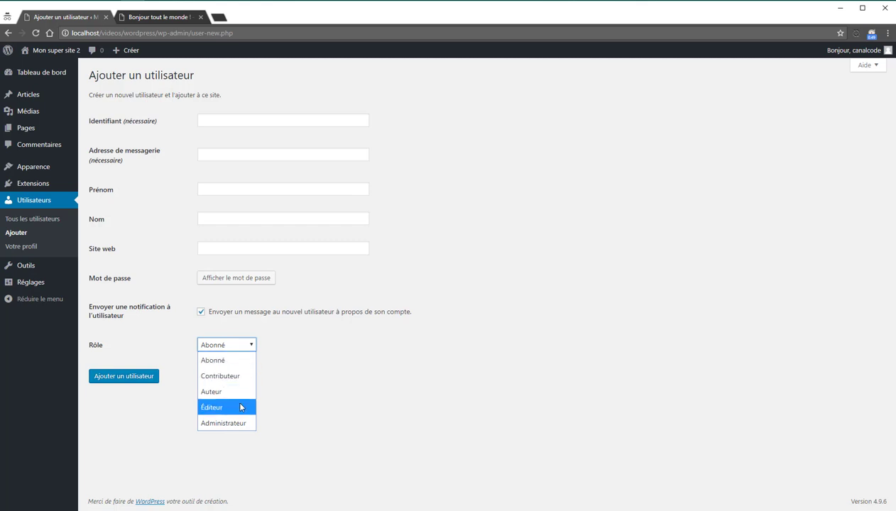
left_click(344, 444)
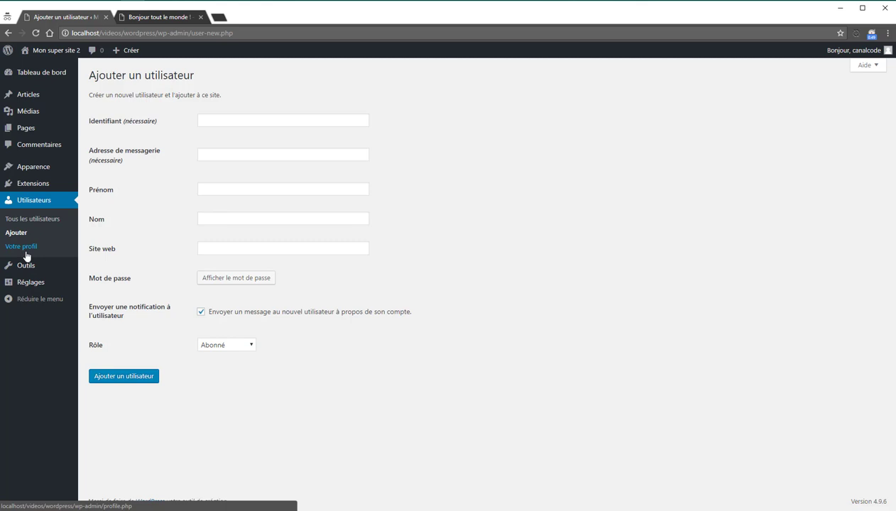
mouse_move(32, 270)
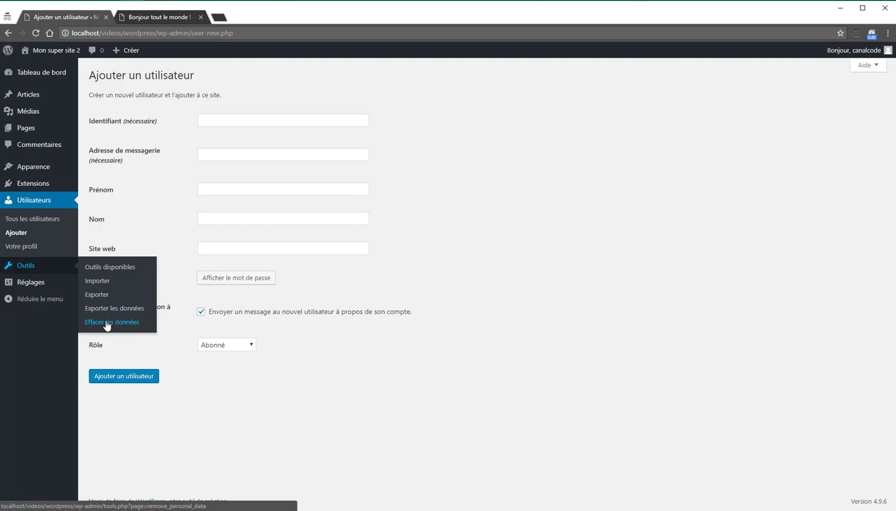
left_click(50, 290)
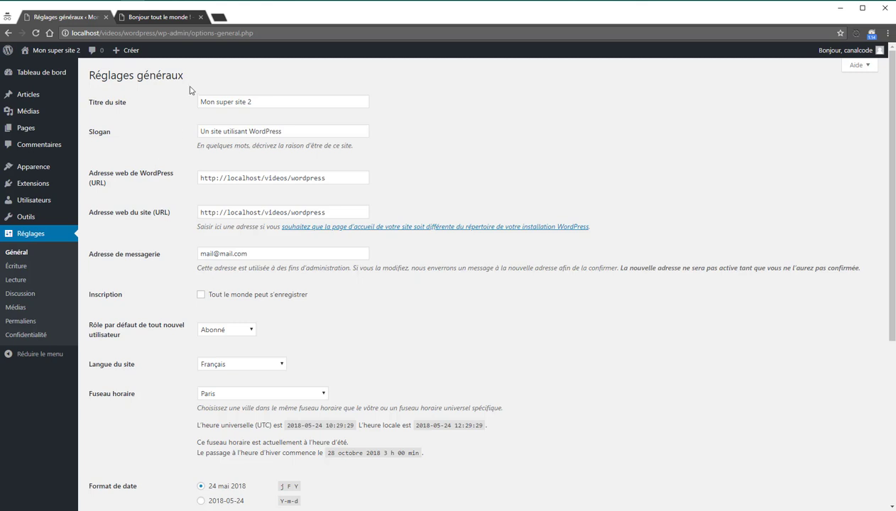
Step: Remove the trailing 2 from the site title and move into the tagline field
triple_click(112, 105)
left_click(279, 101)
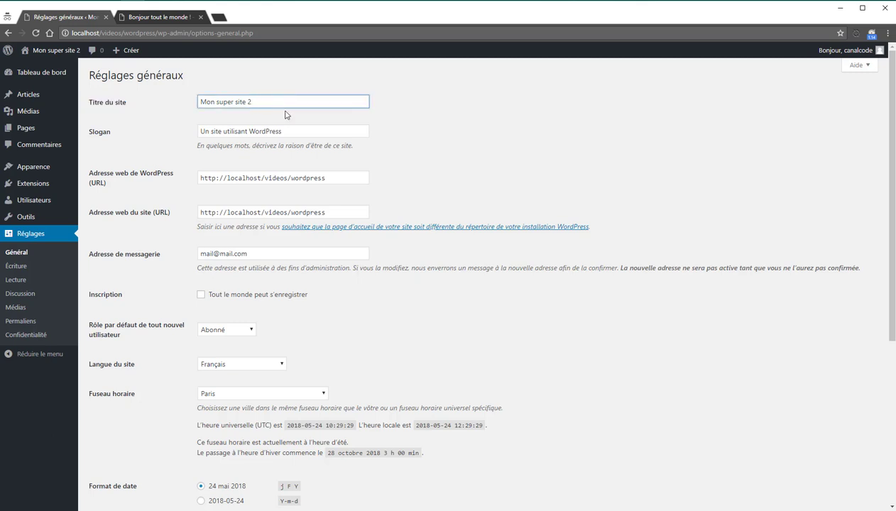
key("BackSpace")
left_click(305, 131)
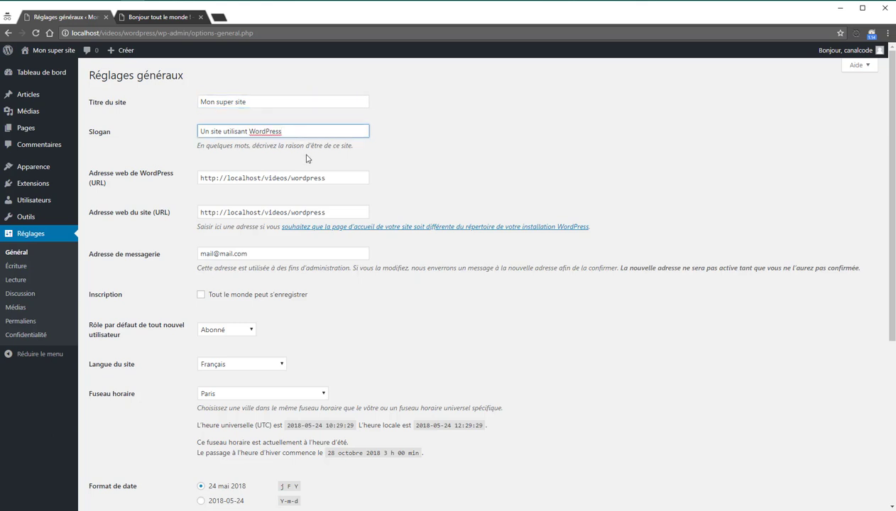
Step: Review the WordPress address and other General settings, then go to Écriture
scroll(306, 160, "down", 1)
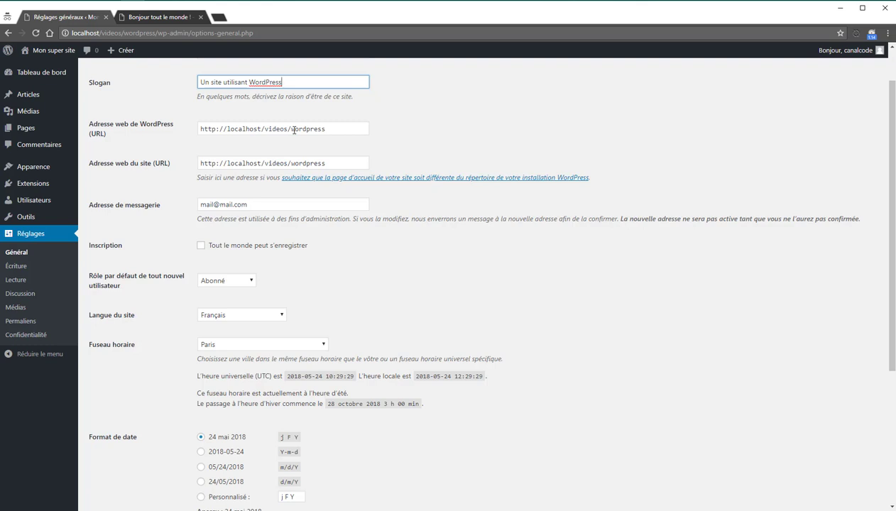
scroll(294, 130, "down", 1)
scroll(284, 164, "up", 2)
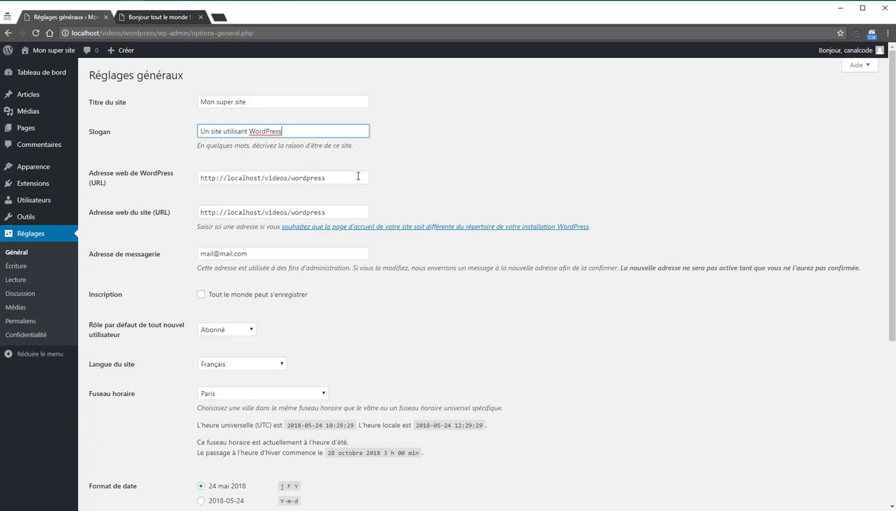
left_click_drag(358, 176, 167, 186)
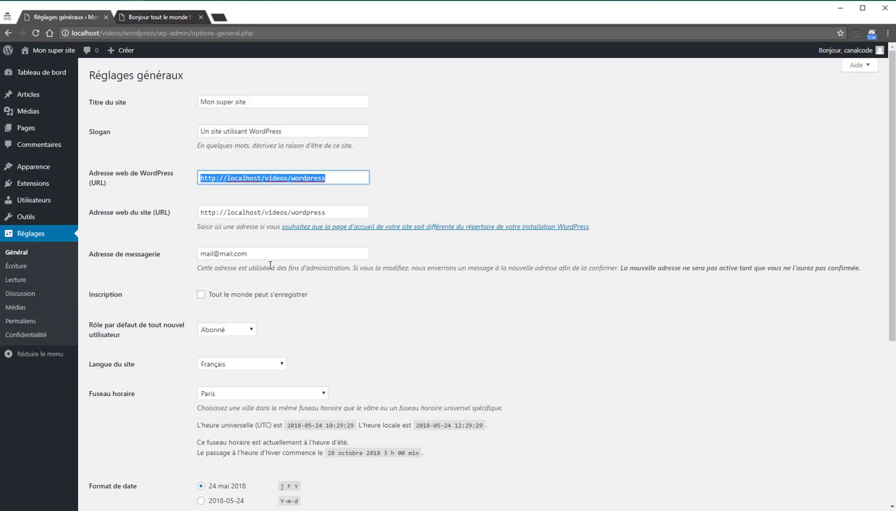
scroll(270, 267, "down", 1)
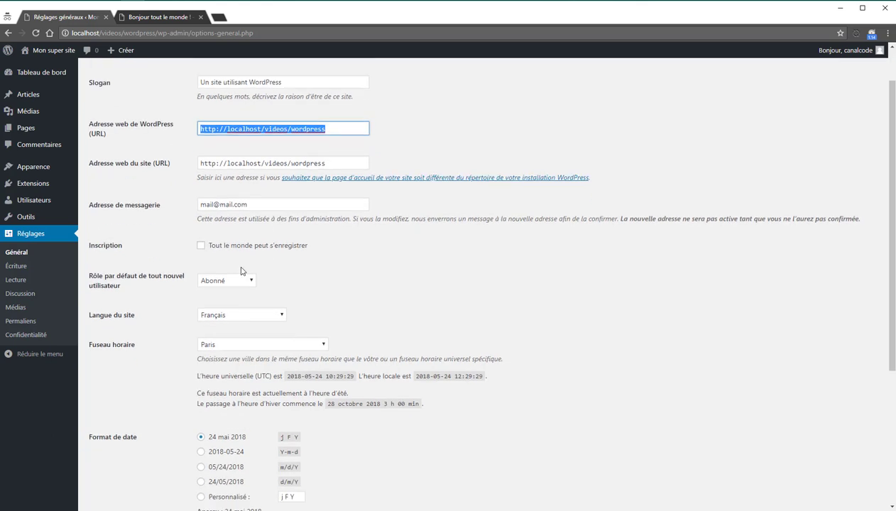
left_click_drag(277, 204, 149, 204)
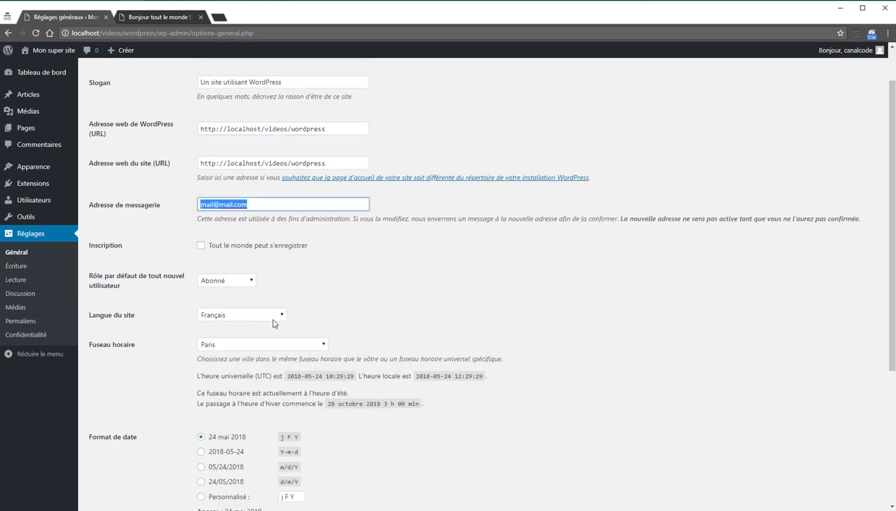
scroll(256, 213, "down", 1)
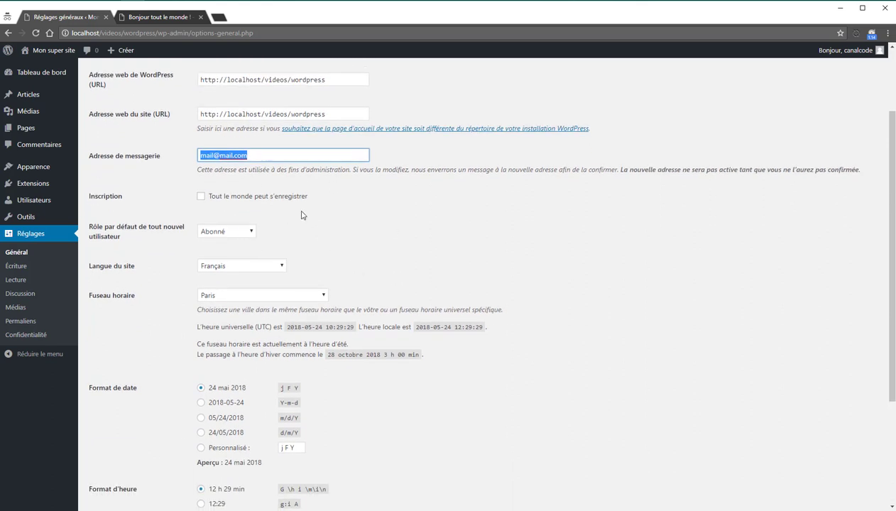
scroll(301, 218, "down", 2)
scroll(301, 218, "down", 2)
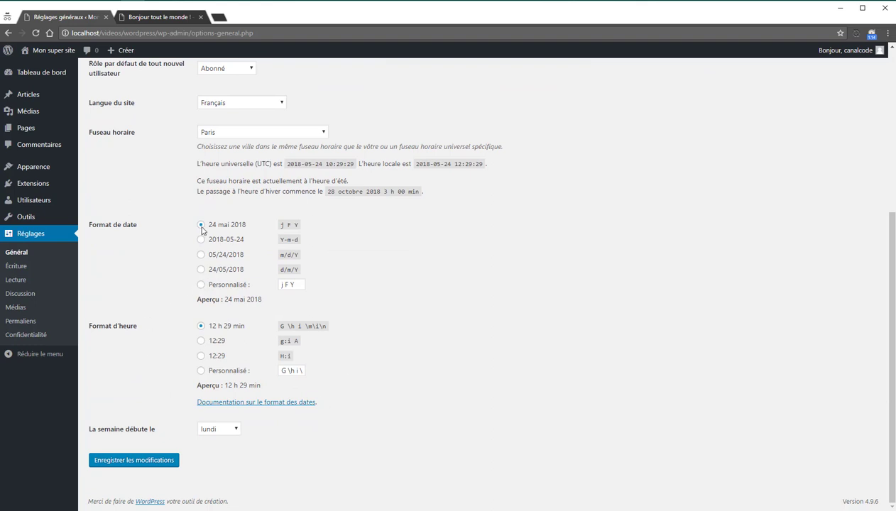
scroll(227, 362, "up", 2)
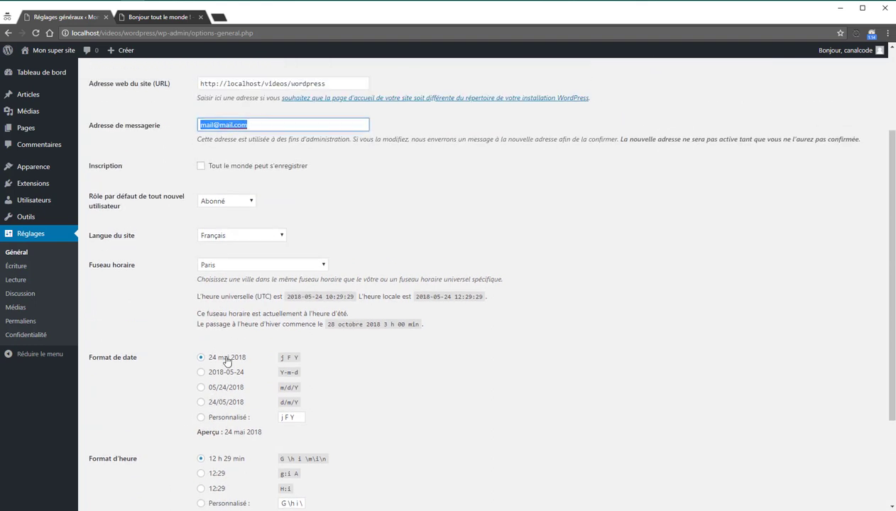
scroll(255, 275, "up", 1)
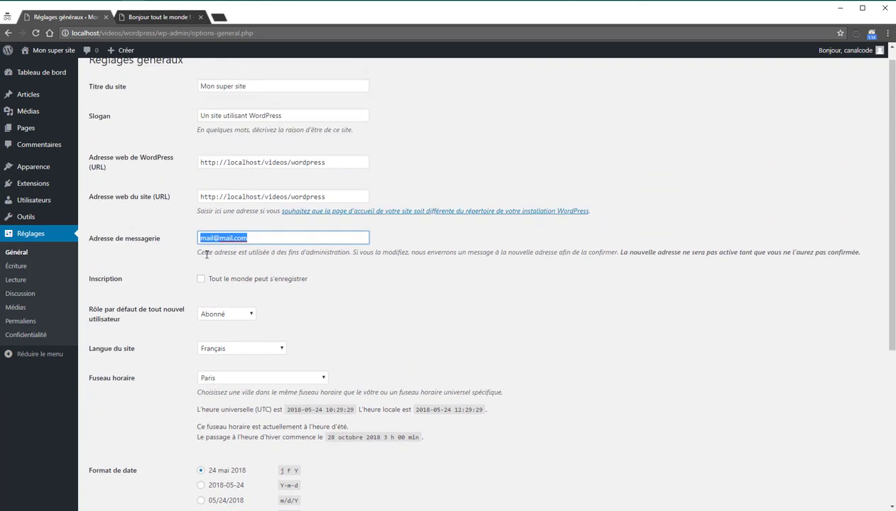
left_click(24, 273)
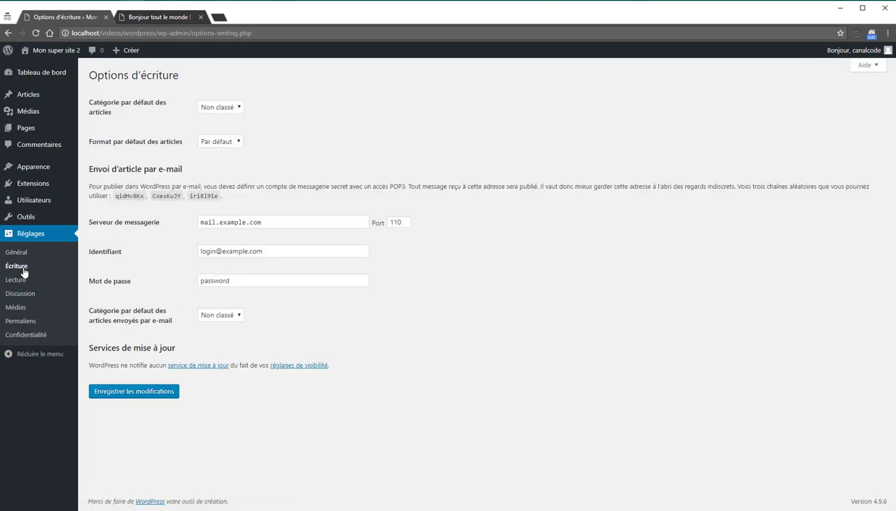
Step: Check the default category choices and open the Catégories page in a new tab
left_click(238, 105)
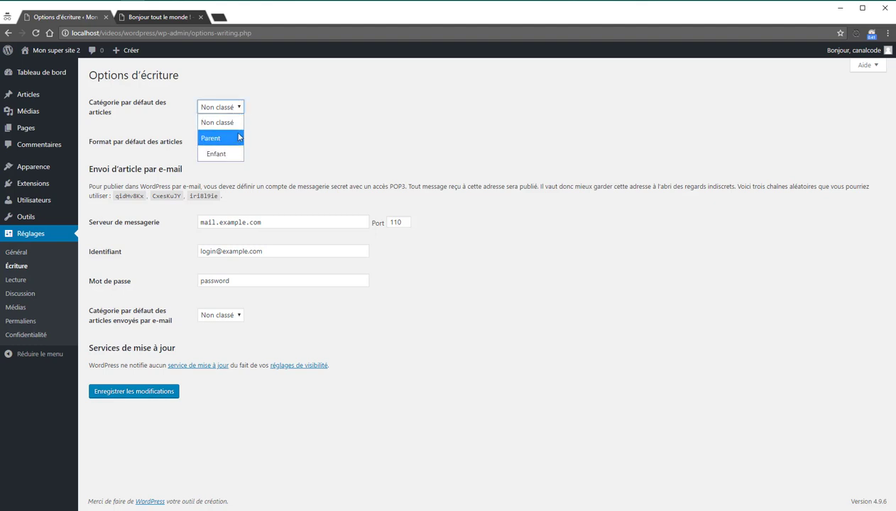
mouse_move(30, 93)
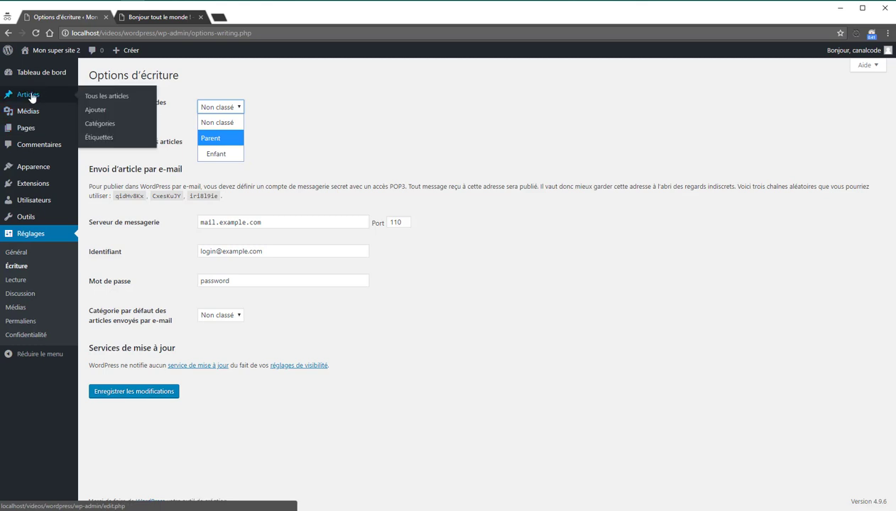
middle_click(100, 123)
left_click(145, 17)
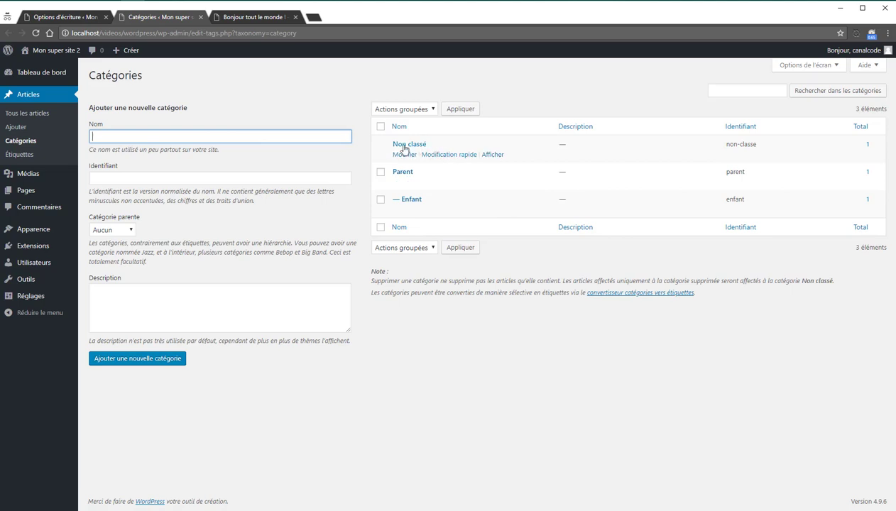
left_click(64, 15)
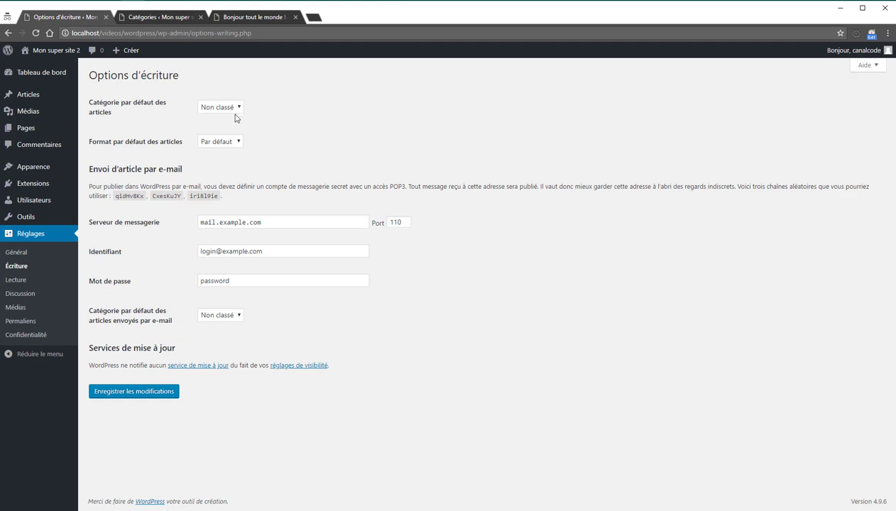
Step: Set the default post category to Parent, save, verify on Catégories, then go to Lecture
left_click(231, 109)
left_click(229, 141)
left_click(167, 395)
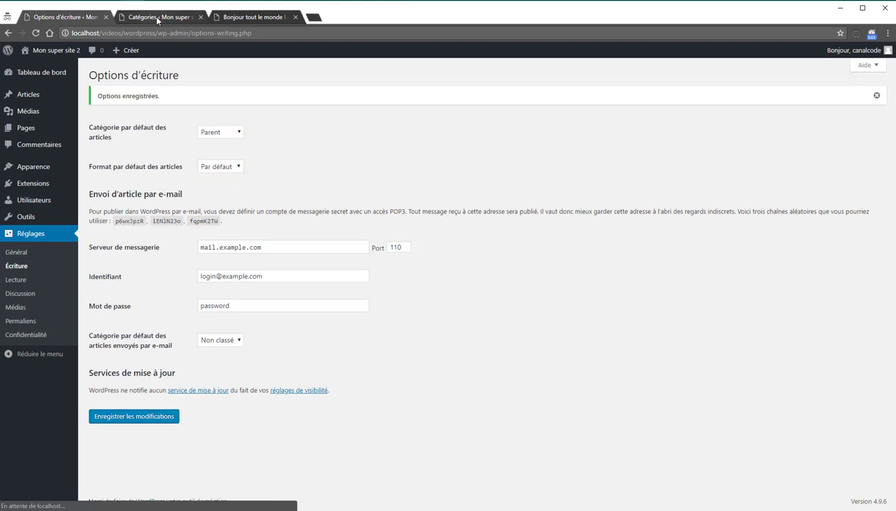
left_click(160, 16)
key("F5")
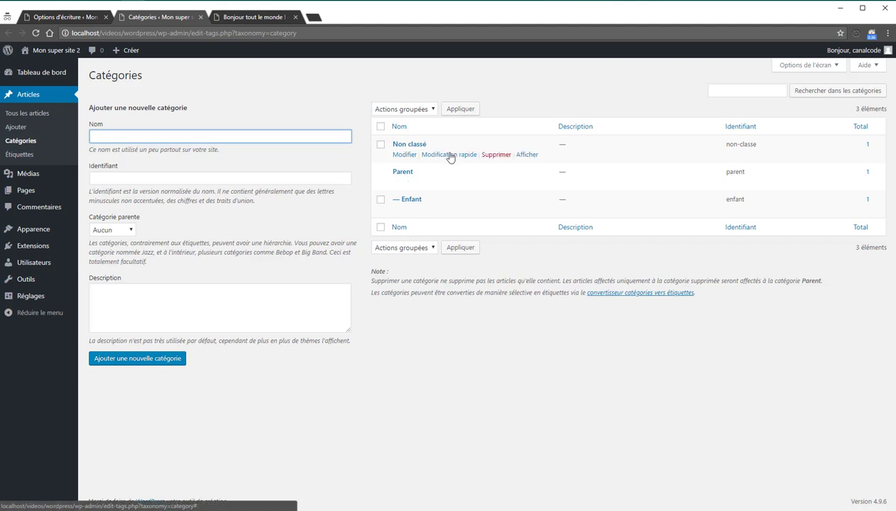
left_click(75, 21)
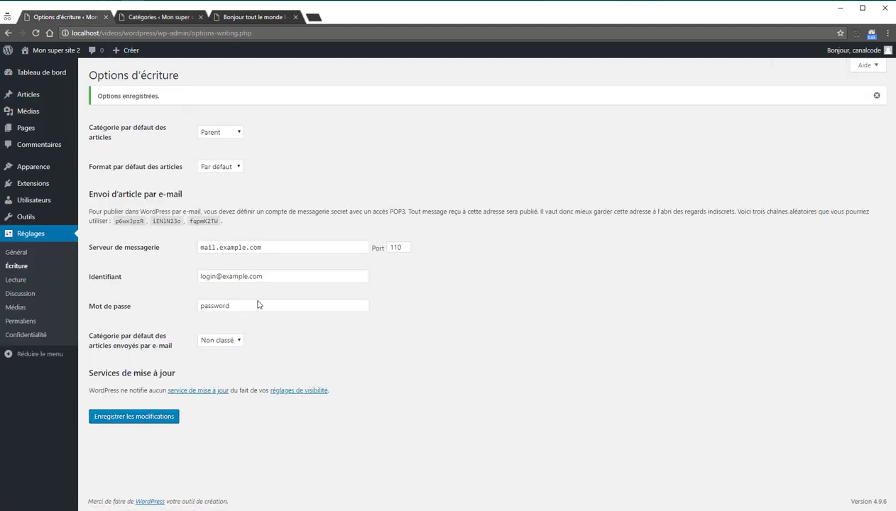
left_click(38, 279)
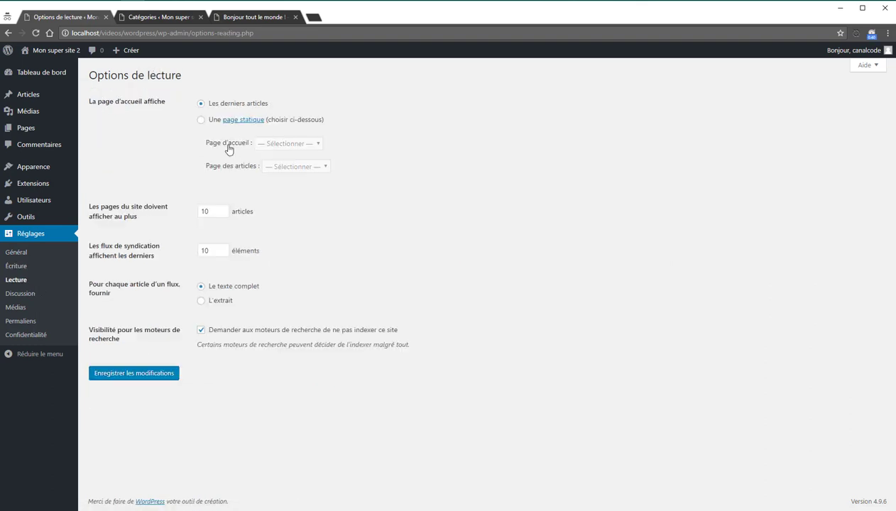
Step: Make the home page the static page 'Page d'exemple' and save the reading settings
left_click(202, 120)
left_click(204, 105)
left_click(202, 120)
left_click(280, 145)
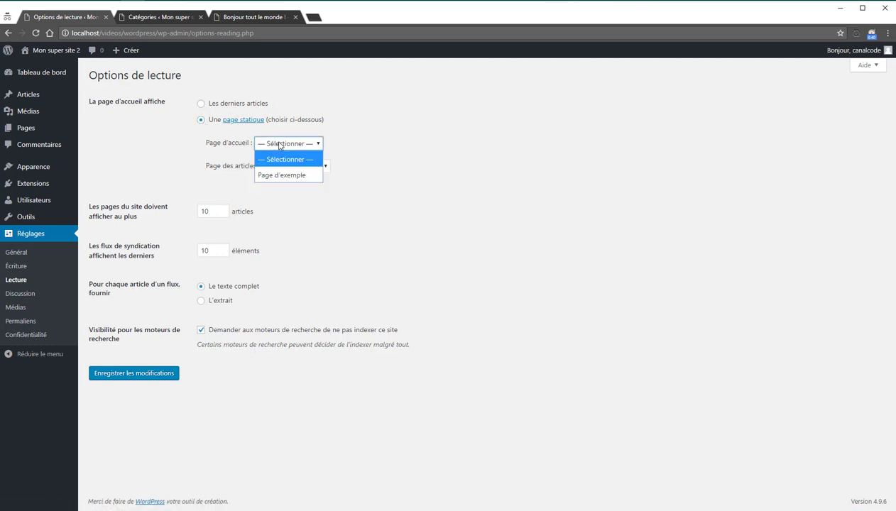
left_click(290, 179)
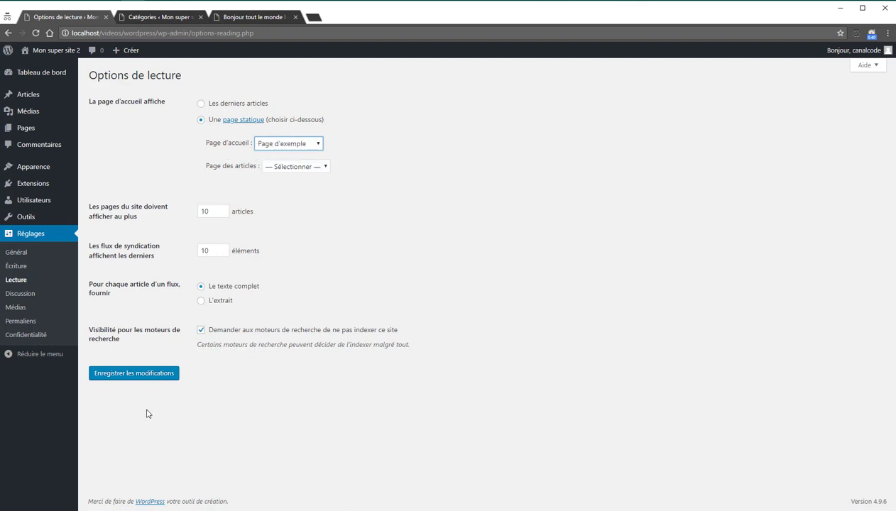
left_click(152, 374)
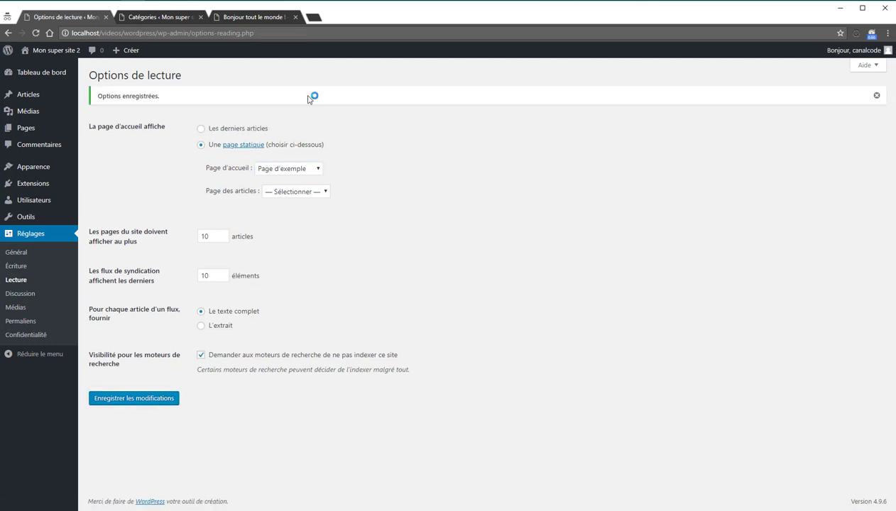
Step: Load the public site's home page to check the new static front page
left_click(258, 19)
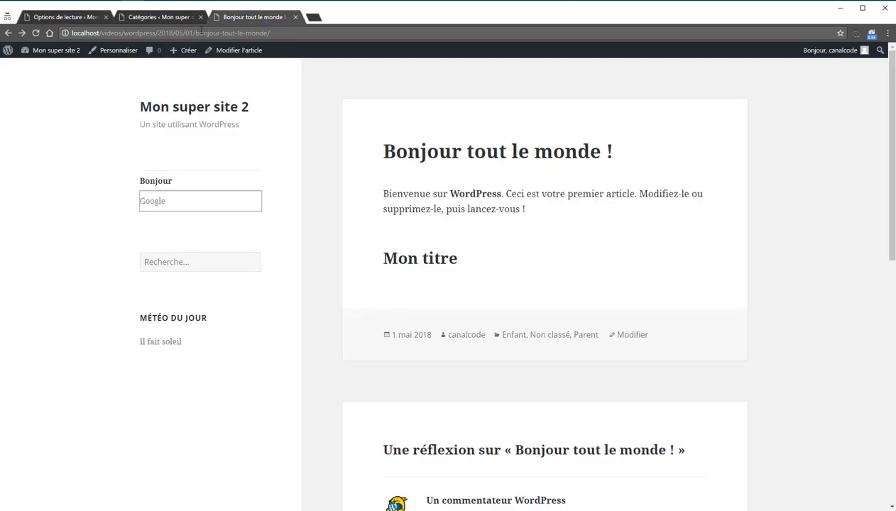
left_click(154, 108)
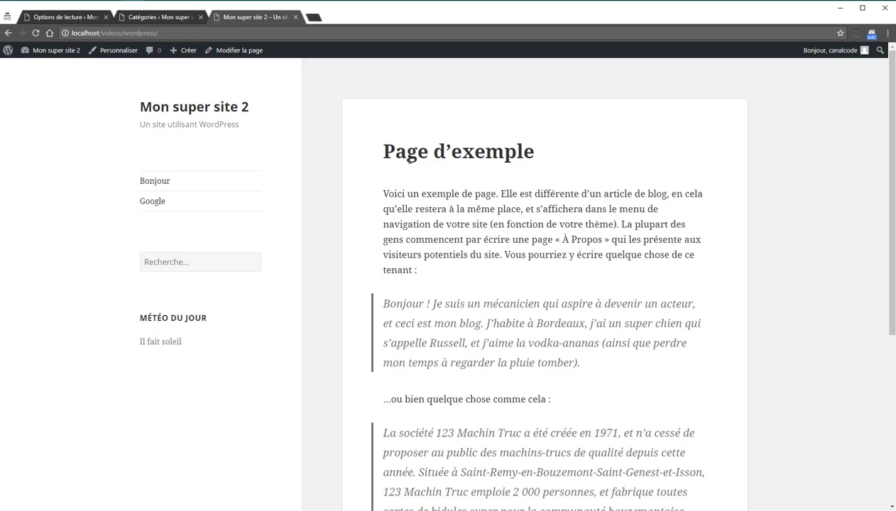
scroll(406, 158, "down", 4)
scroll(406, 157, "up", 5)
Step: Leave the posts page unset in reading settings, then go to Réglages > Discussion
left_click(142, 17)
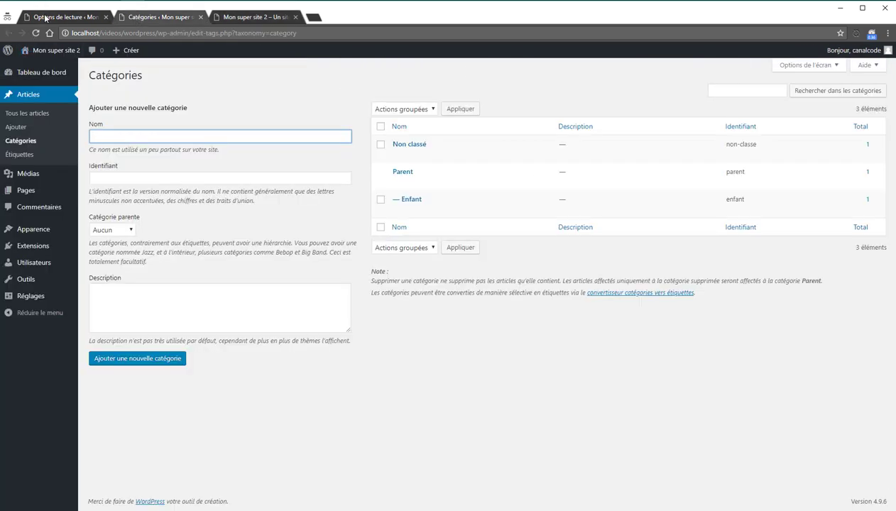
left_click(45, 17)
left_click(290, 193)
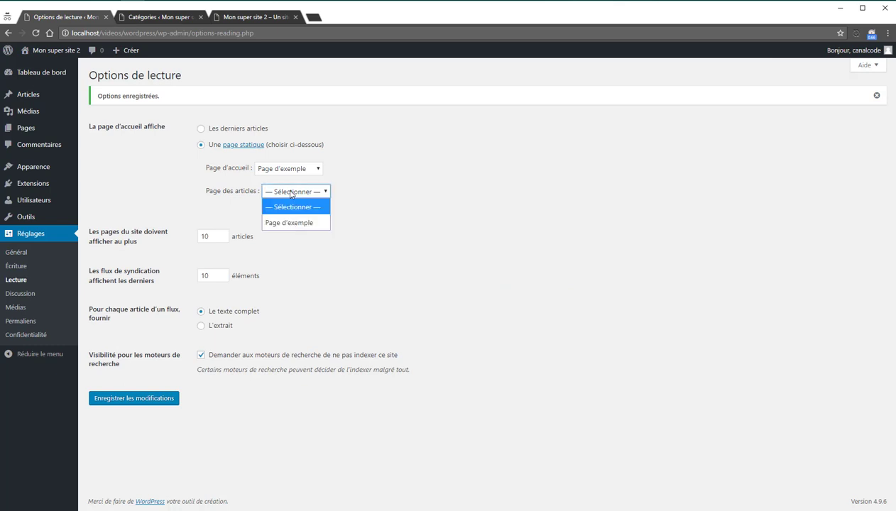
left_click(392, 204)
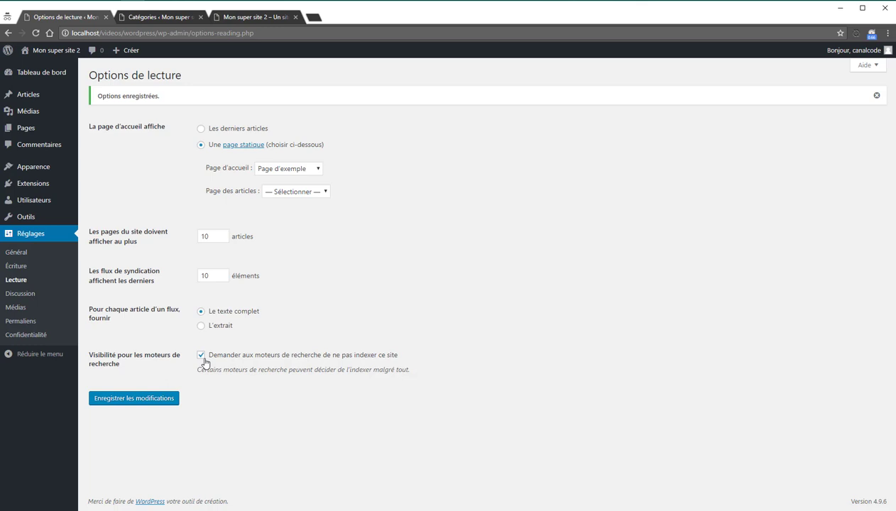
left_click(32, 297)
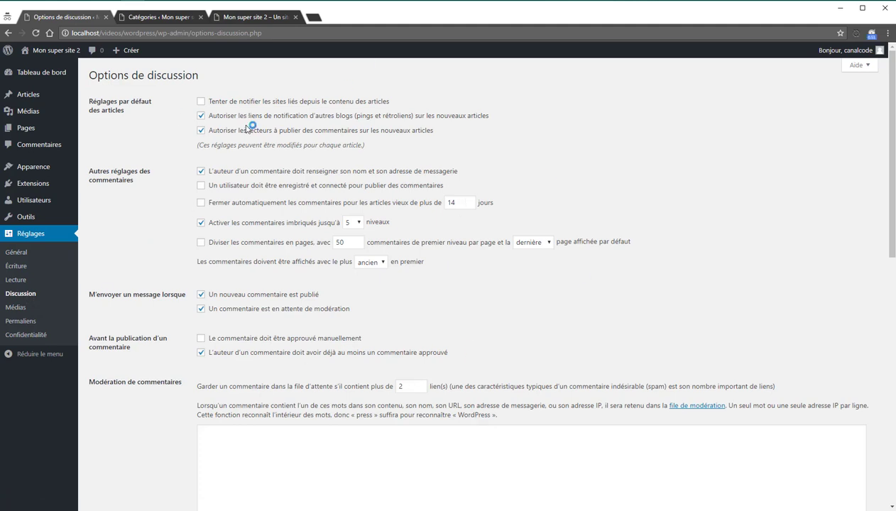
Step: Visit the Médias, Permaliens and Confidentialité settings pages in turn
left_click(32, 310)
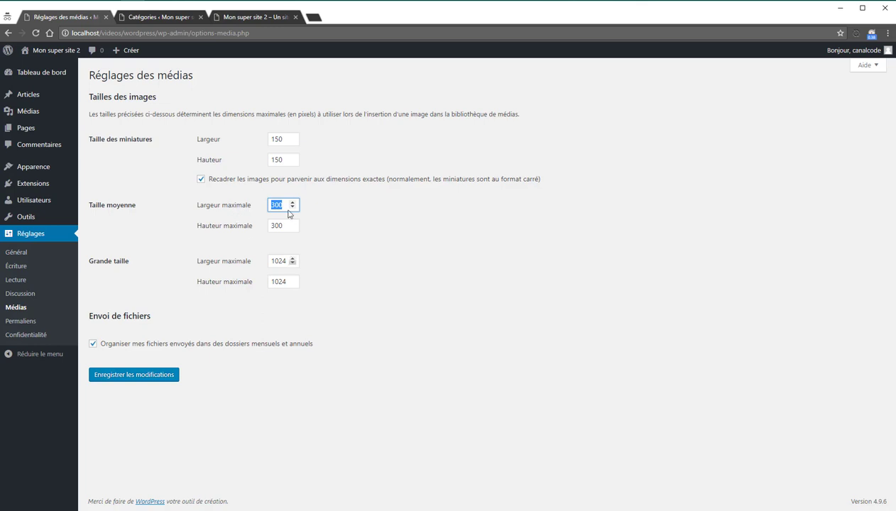
left_click(24, 323)
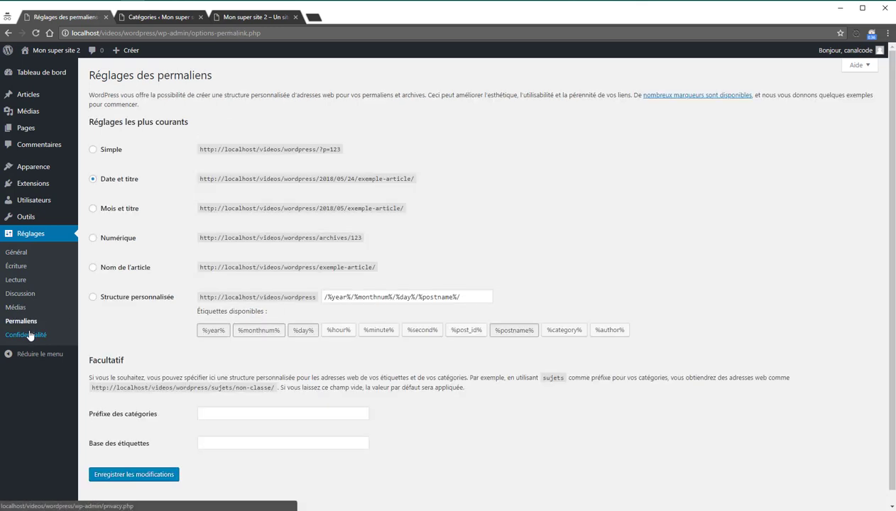
left_click(30, 335)
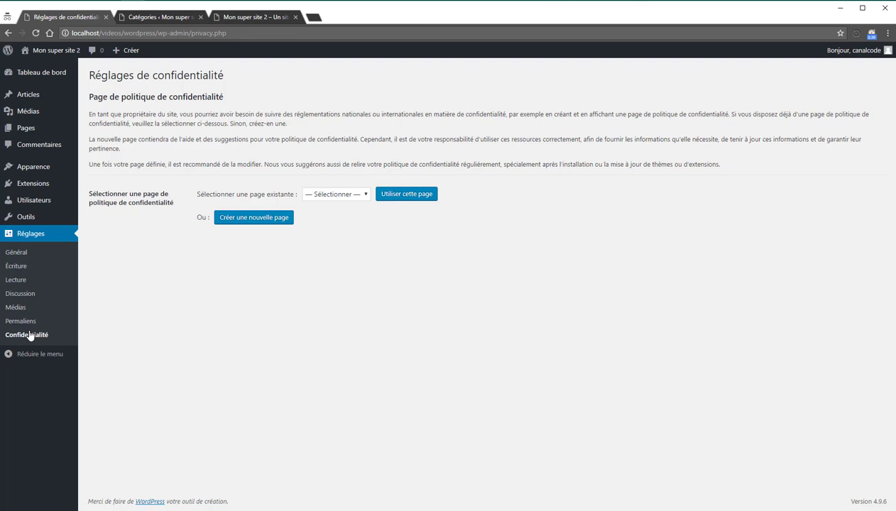
Step: Open Réglages > Permaliens, then view the 'Bonjour tout le monde' post on the site's front end
left_click(34, 322)
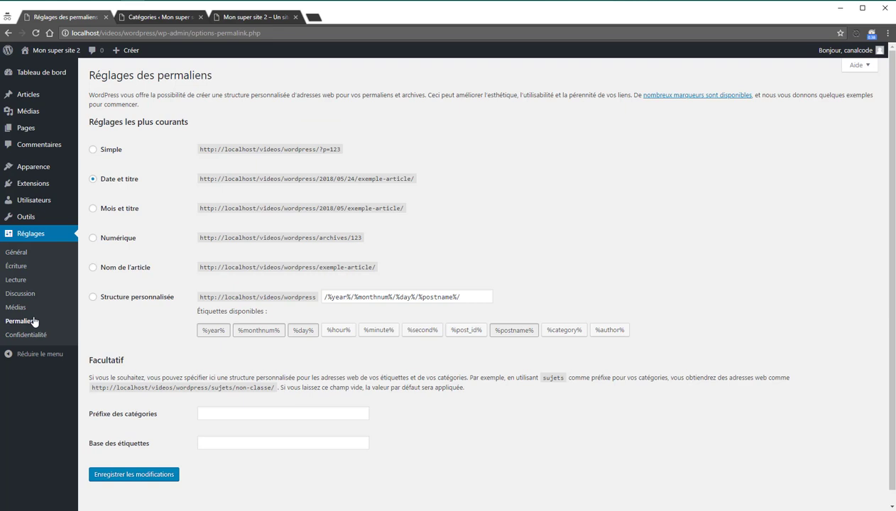
left_click(234, 17)
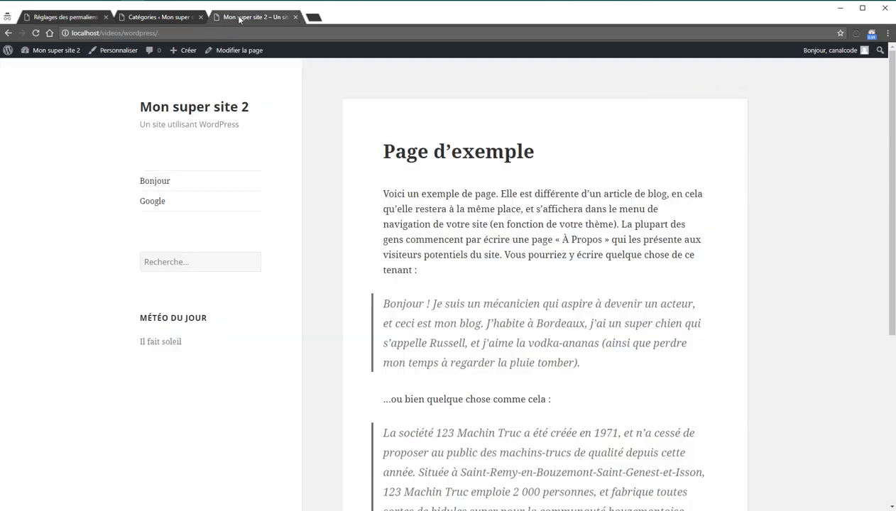
left_click(162, 201)
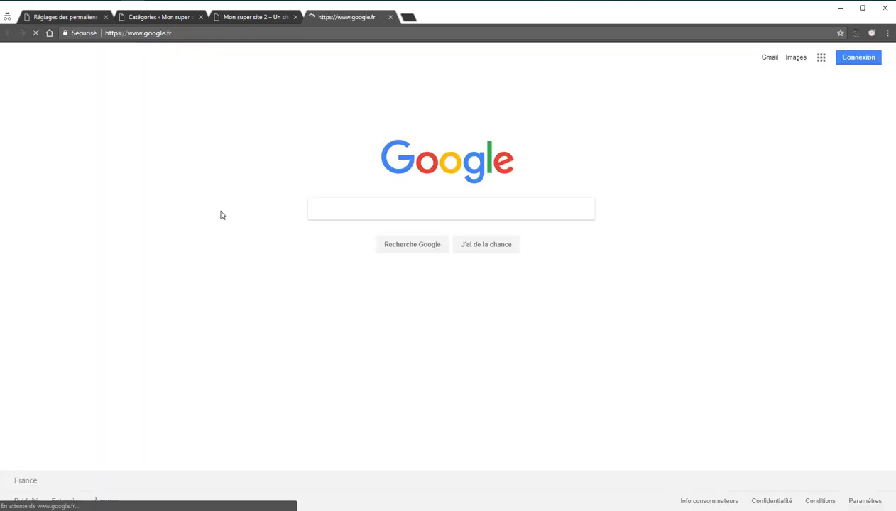
middle_click(320, 17)
left_click(158, 181)
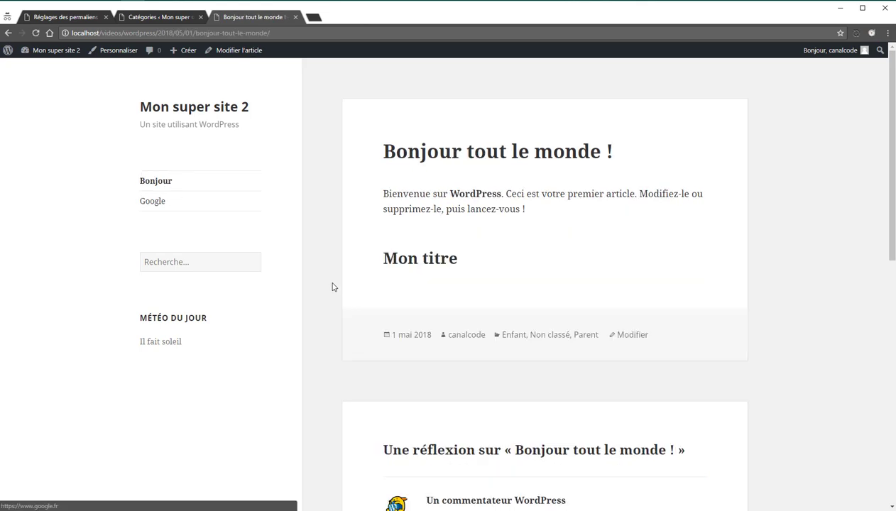
Step: Inspect the post's address for its site base, 2018/05/01 date and slug, then return to the permalink settings
left_click_drag(195, 33, 269, 33)
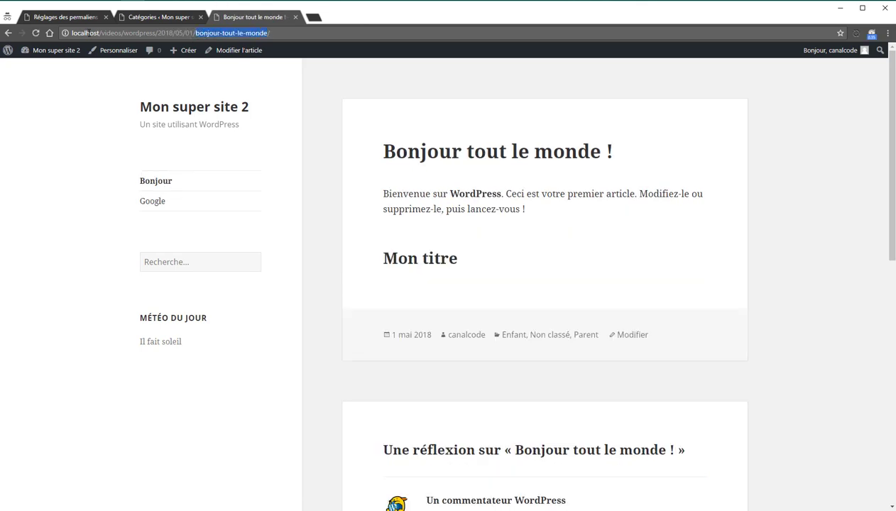
left_click(86, 33)
left_click_drag(86, 33, 289, 32)
left_click_drag(71, 33, 184, 36)
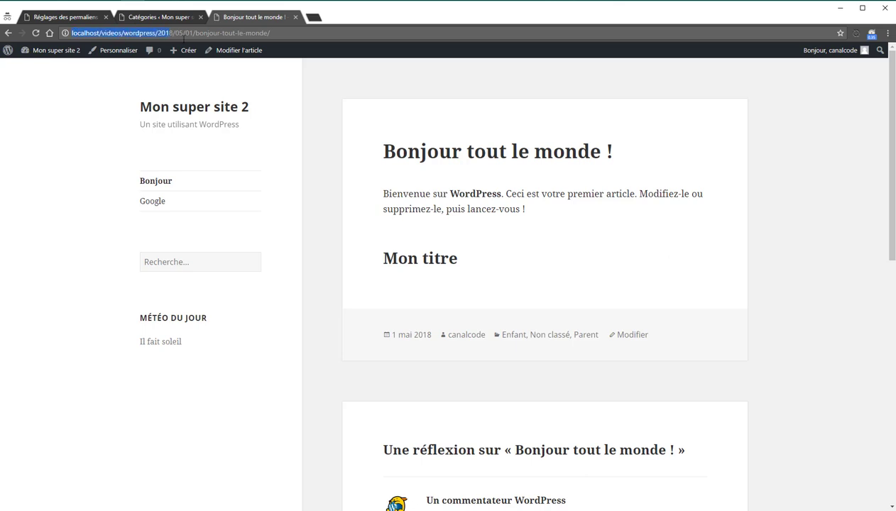
left_click(164, 33)
left_click_drag(158, 32, 194, 33)
left_click(188, 17)
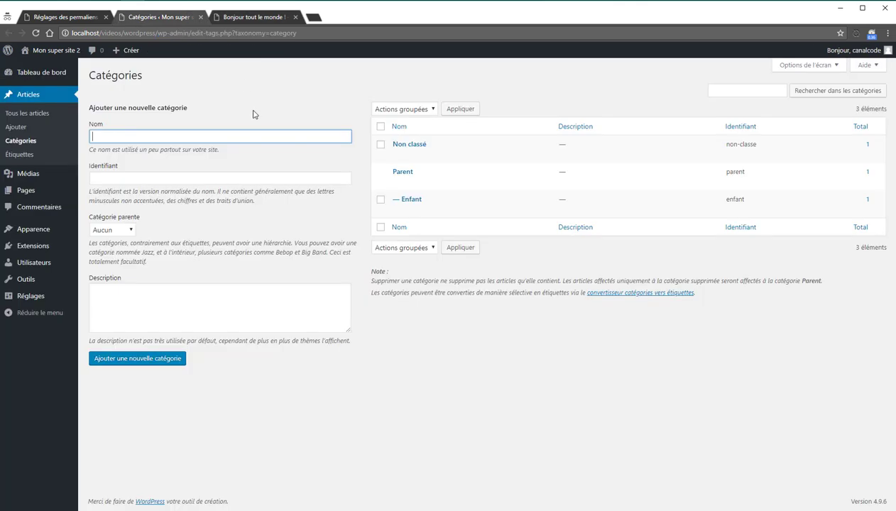
left_click(60, 18)
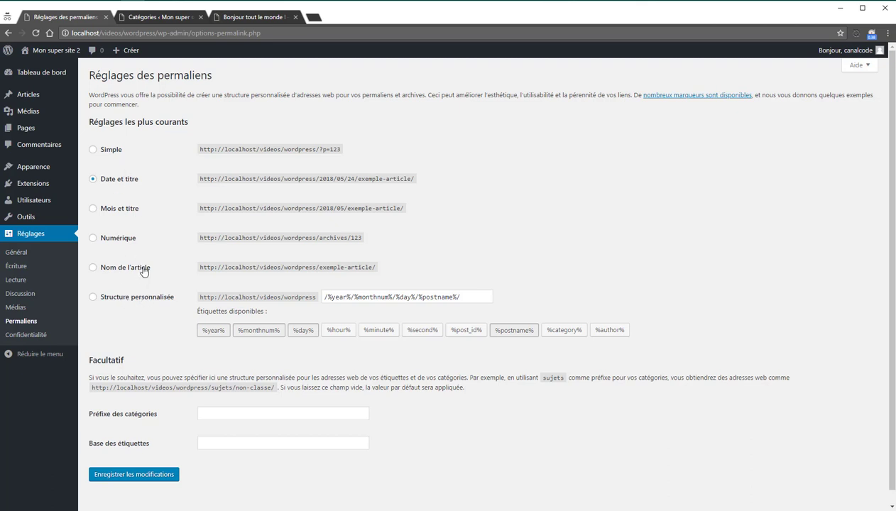
Step: Switch the permalink structure to 'Nom de l'article' and save the change
left_click(139, 268)
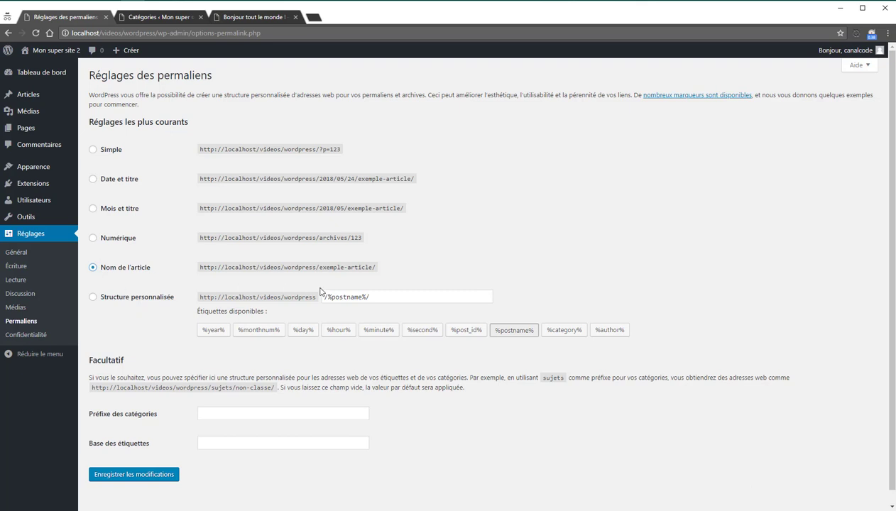
left_click_drag(321, 267, 202, 269)
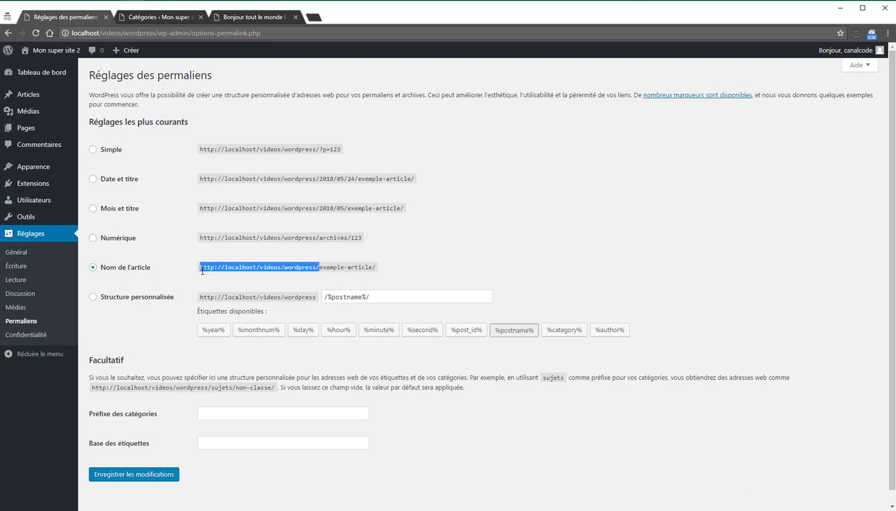
left_click(328, 265)
left_click(160, 473)
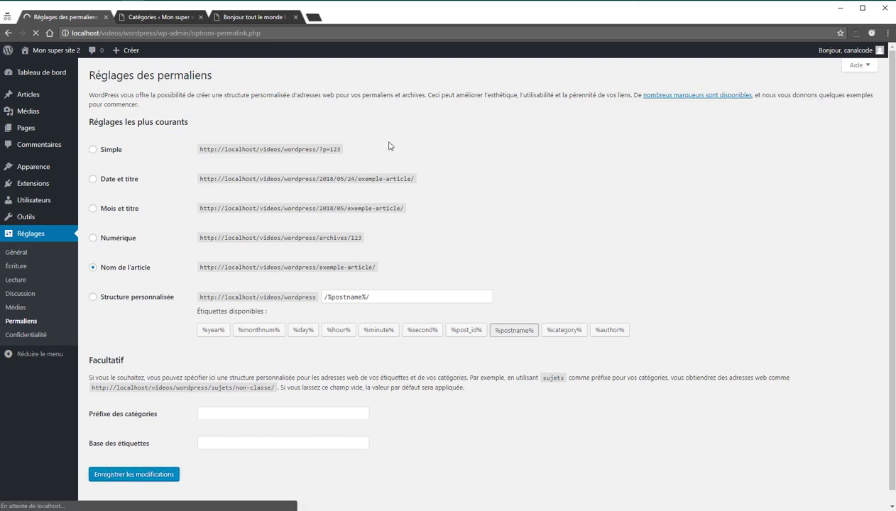
Step: Reload the post and confirm its address is now /bonjour-tout-le-monde/ without the date
left_click(268, 21)
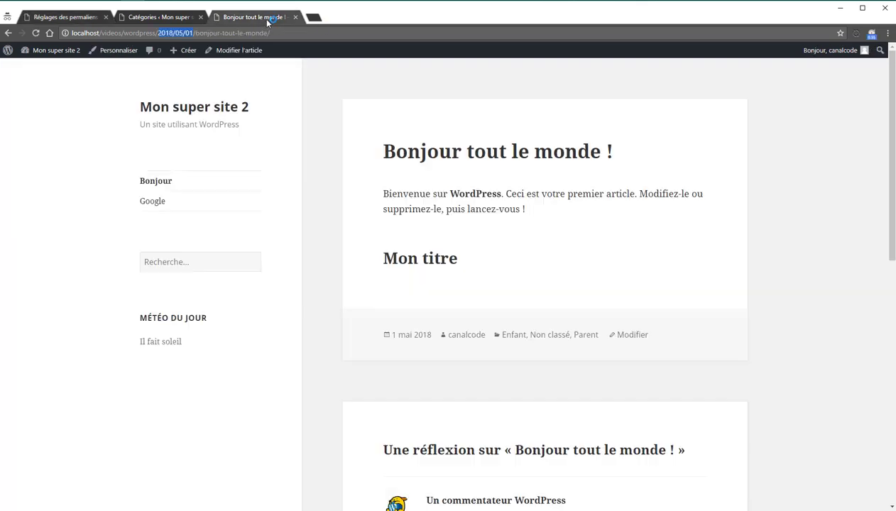
left_click(232, 32)
key("Return")
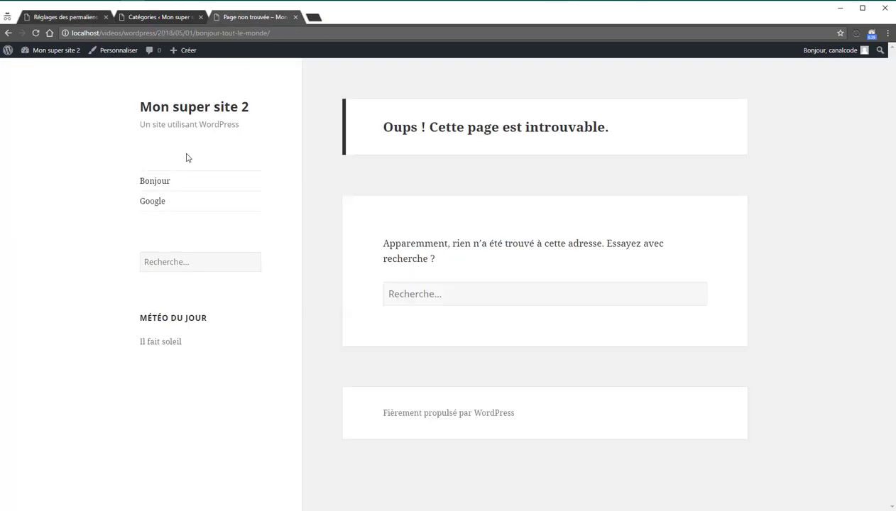
left_click(169, 181)
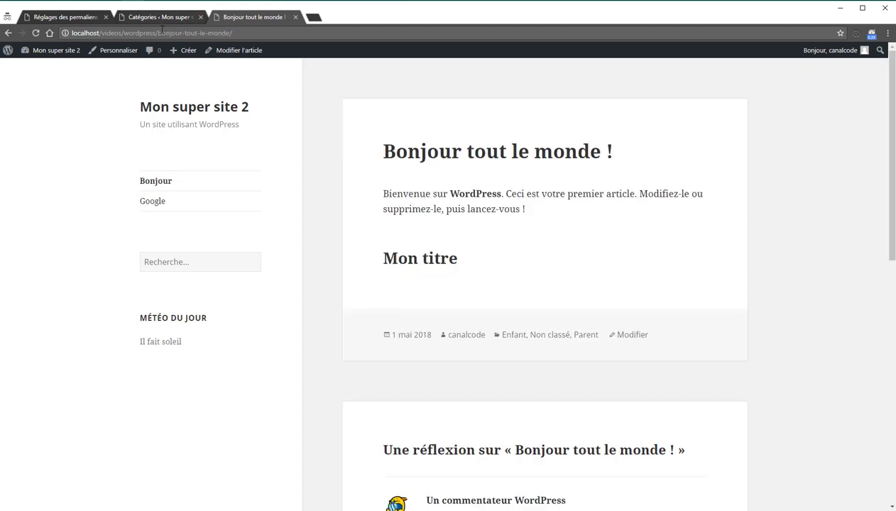
left_click_drag(158, 33, 241, 38)
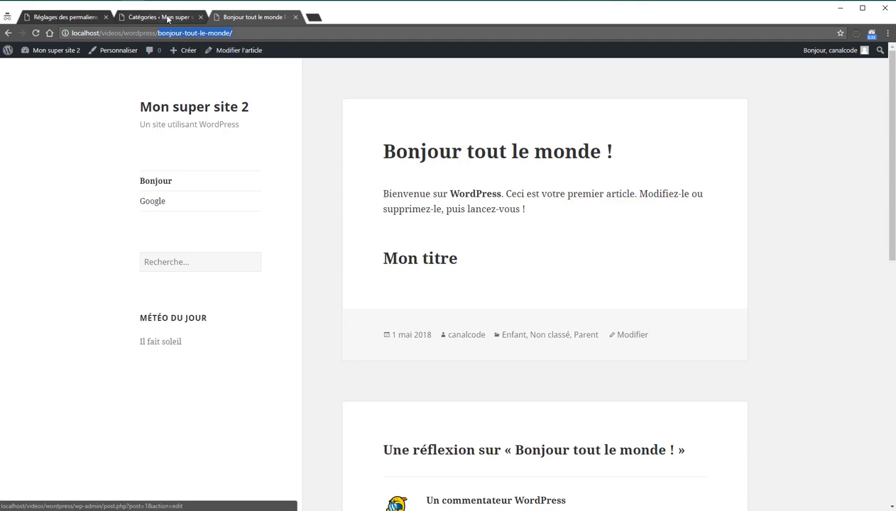
left_click(167, 19)
left_click(71, 17)
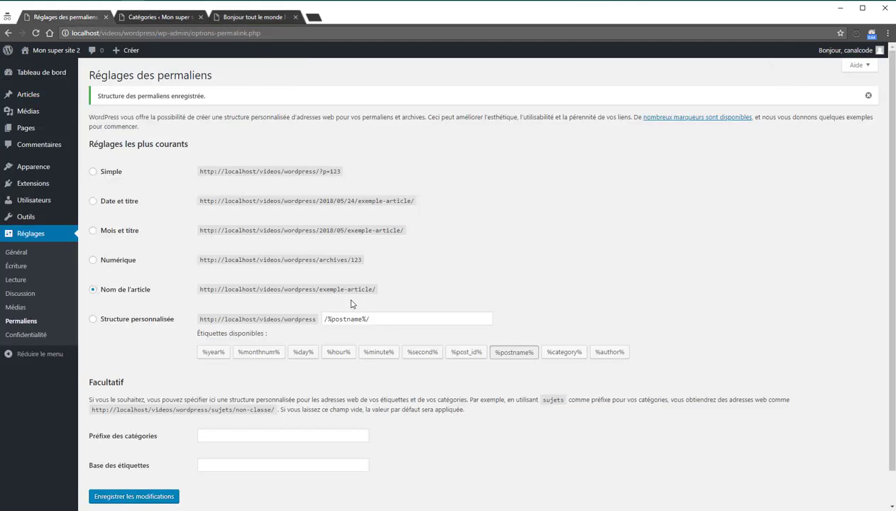
scroll(351, 304, "down", 1)
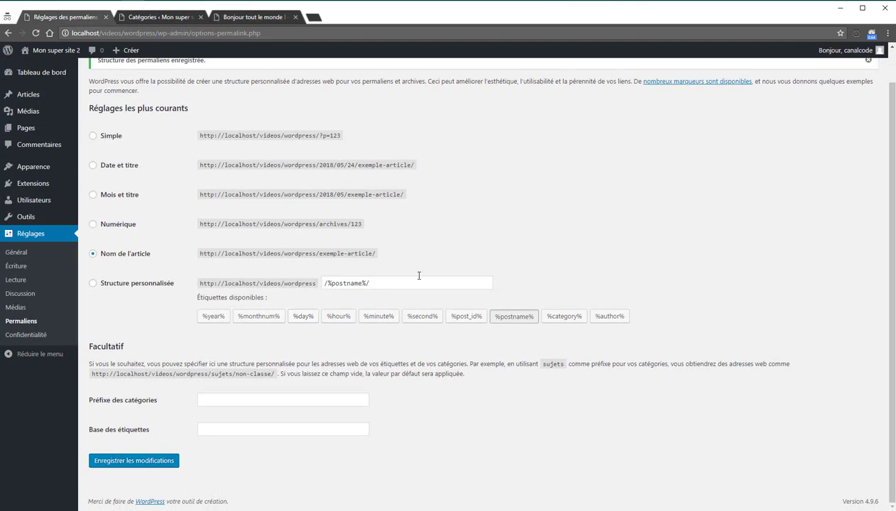
Step: Add a 'canalcode-' prefix before the post name in the custom structure and save
left_click(412, 279)
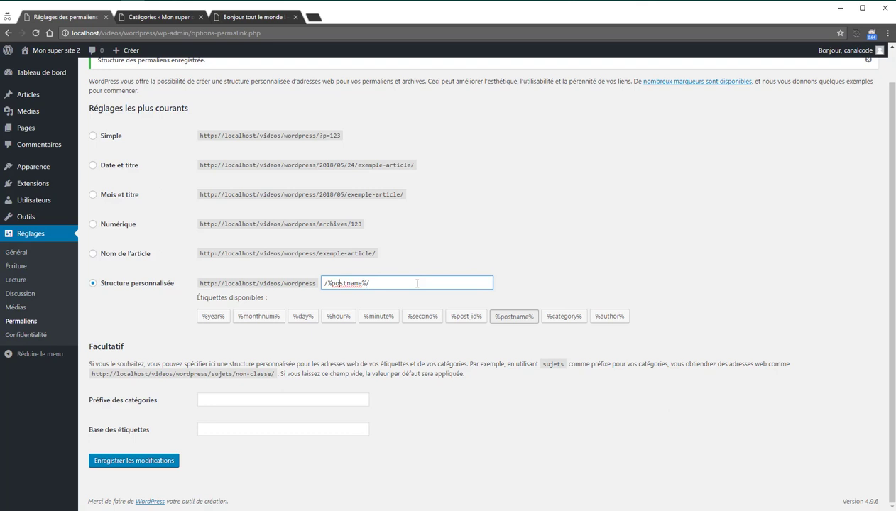
key("Home")
type("canalcode-")
left_click(153, 461)
Step: Reload the post to check that its address now includes canalcode-, then return to the settings
left_click(245, 16)
key("F5")
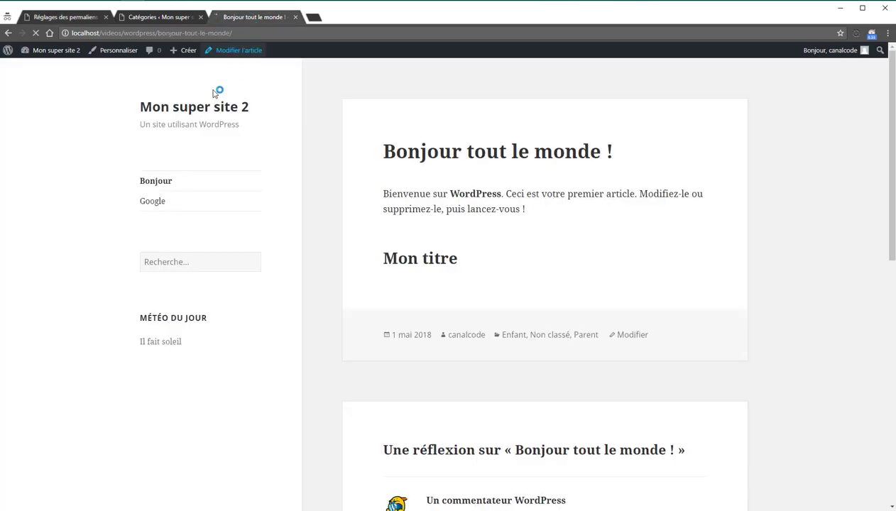
left_click(157, 181)
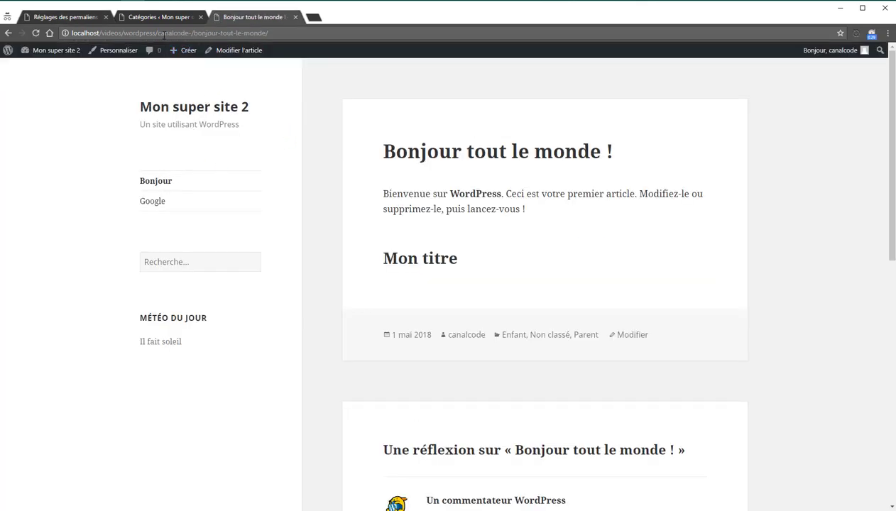
left_click_drag(157, 33, 190, 33)
left_click(172, 17)
left_click(64, 17)
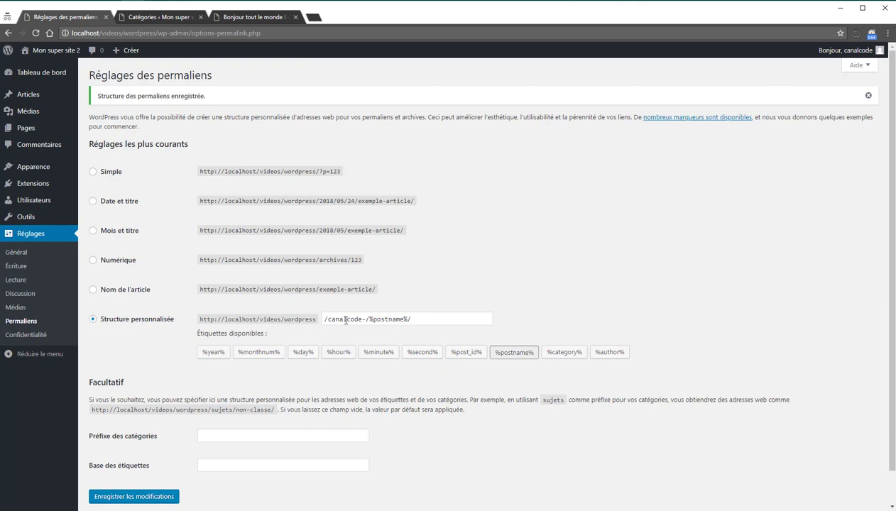
Step: Remove /canalcode-/, append the %post_id% and %author% tags, and save /%postname%/%post_id%/%author%/
left_click_drag(370, 319, 304, 319)
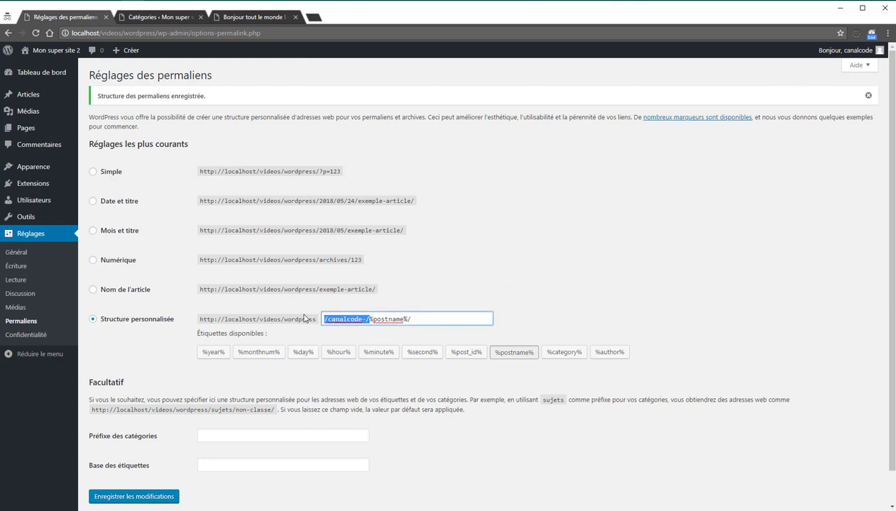
key("BackSpace")
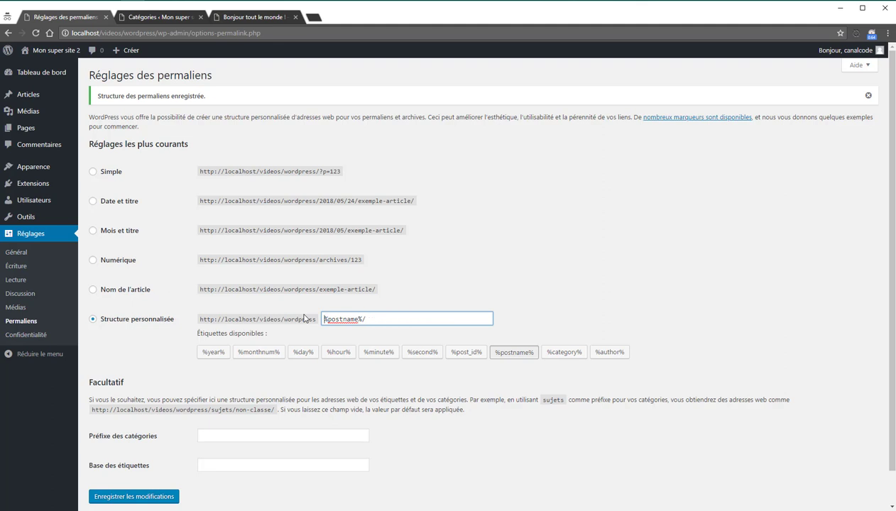
type("/")
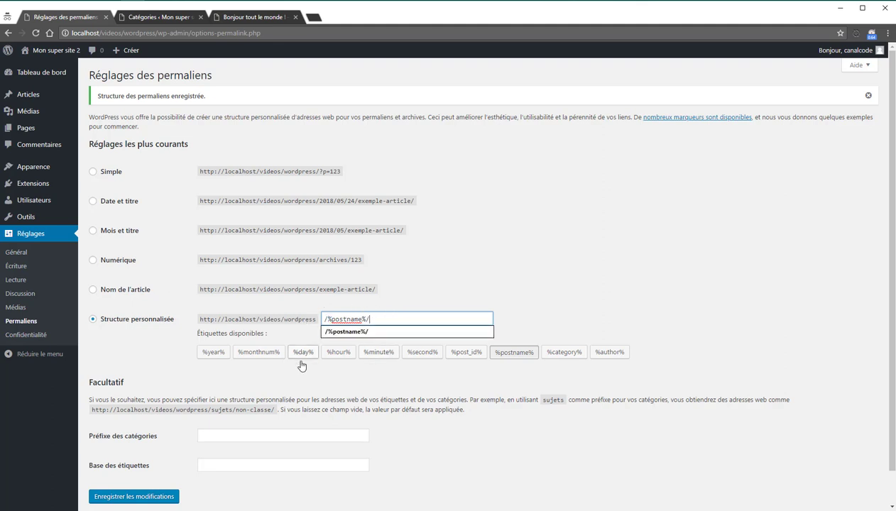
left_click(298, 374)
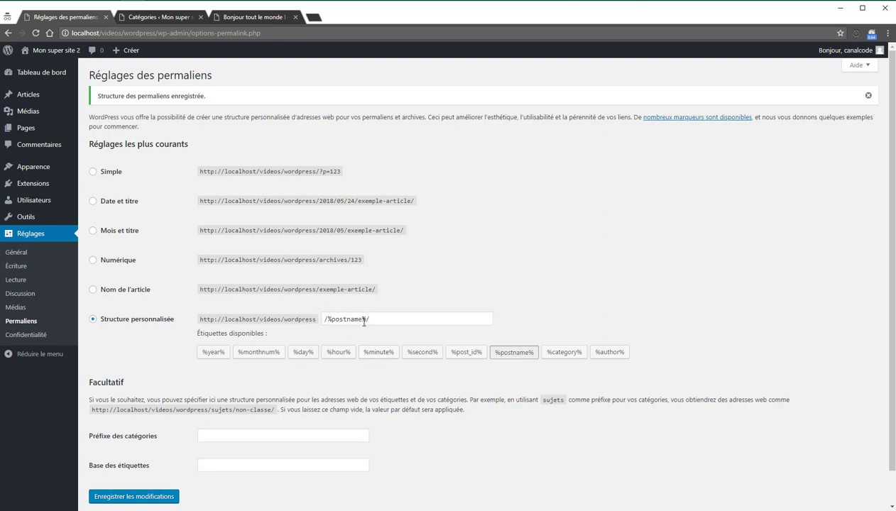
left_click_drag(391, 319, 275, 312)
left_click(395, 319)
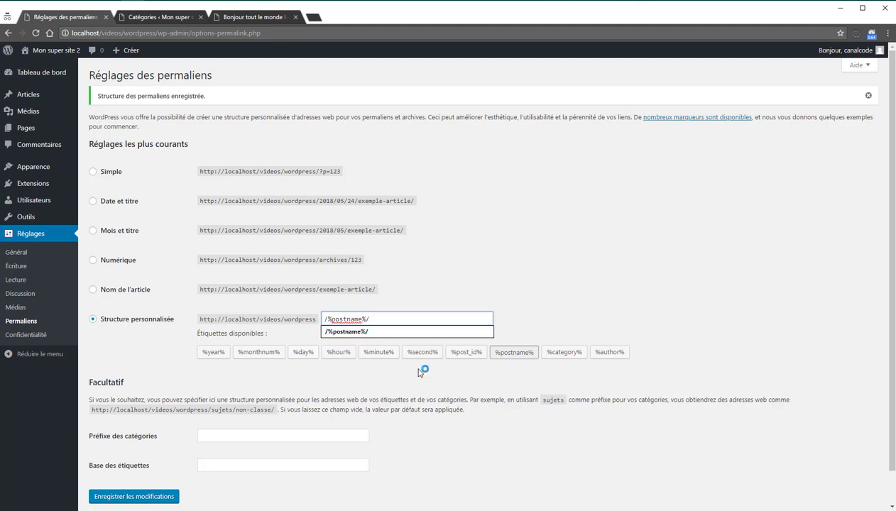
left_click(467, 353)
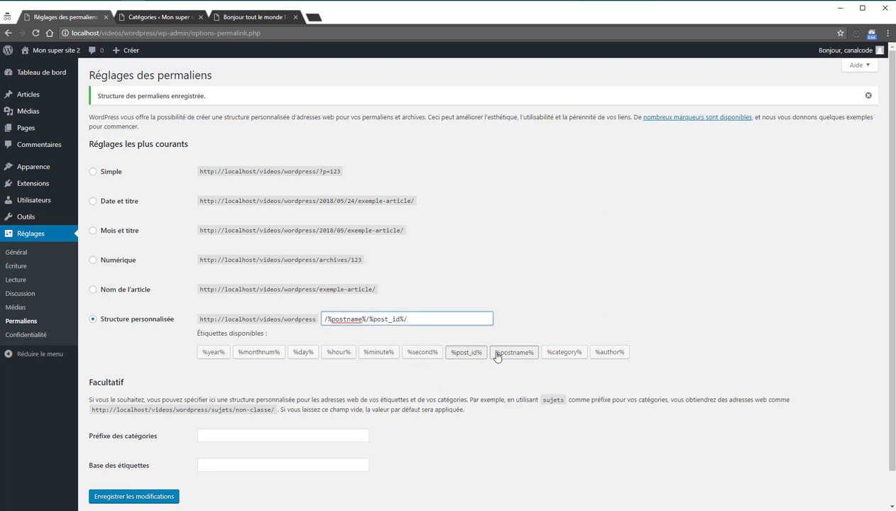
left_click(591, 355)
scroll(156, 425, "down", 1)
left_click(111, 461)
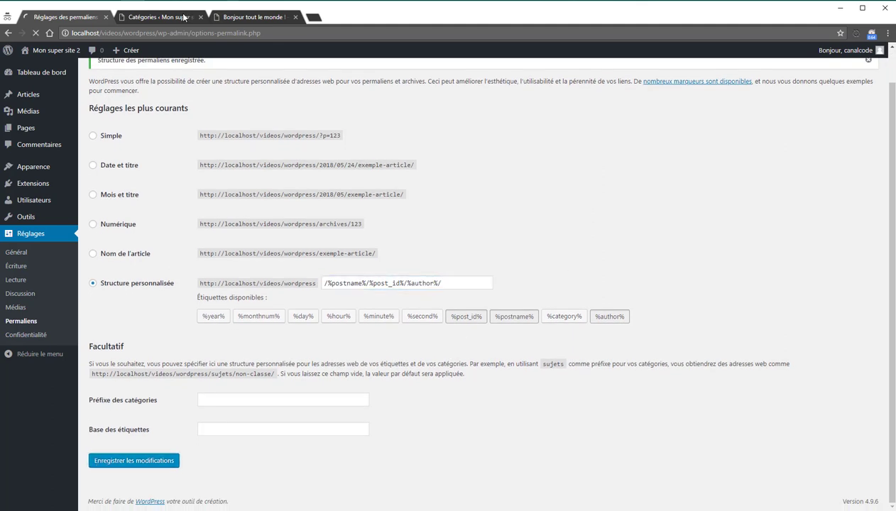
Step: Open the post at its new address and inspect the post ID and author parts of its URL
left_click(253, 21)
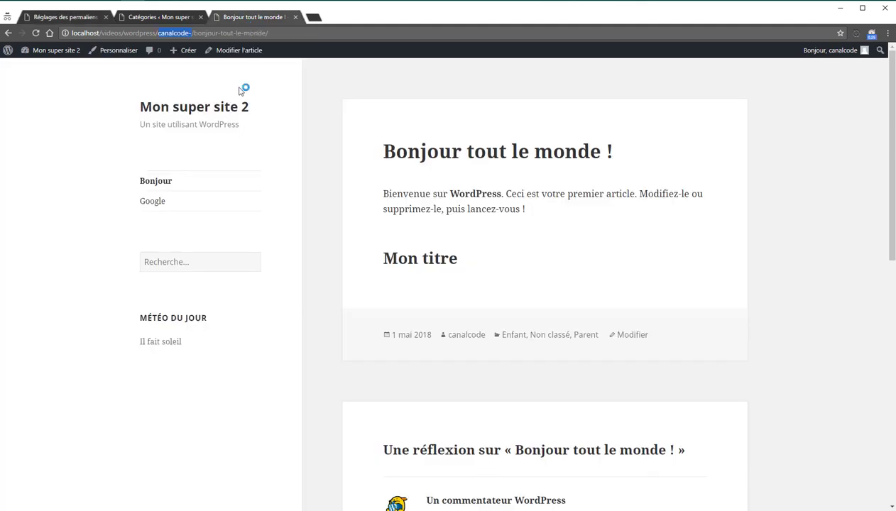
left_click(170, 182)
double_click(233, 33)
double_click(242, 33)
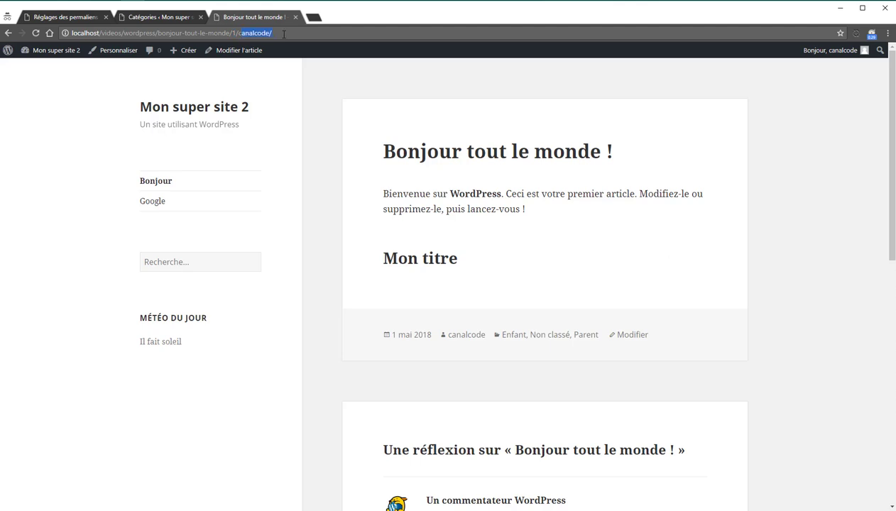
double_click(244, 34)
left_click(66, 17)
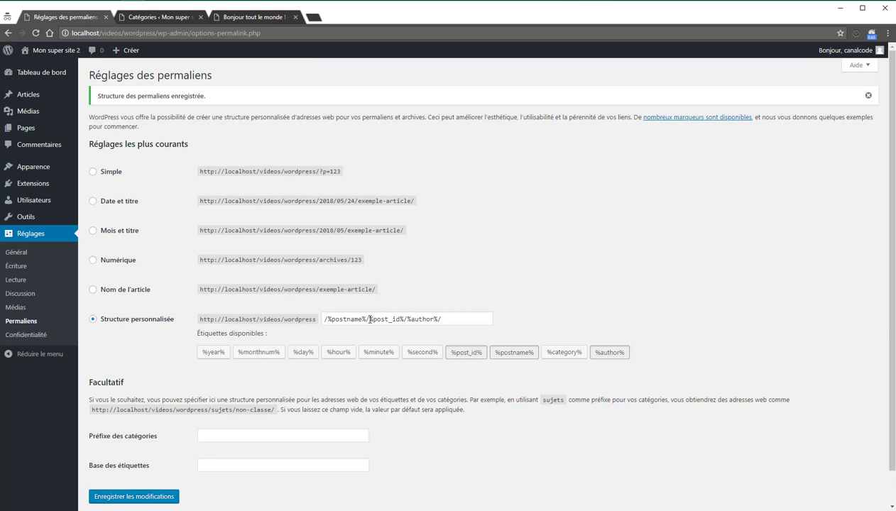
Step: Delete %post_id%/%author%/ from the custom structure and save it as /%postname%/
left_click_drag(367, 319, 694, 303)
key("BackSpace")
left_click(655, 260)
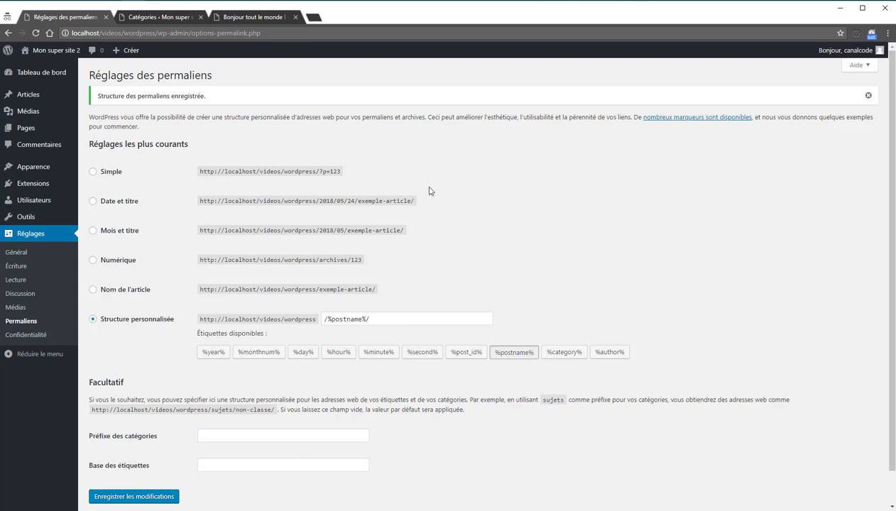
left_click(165, 497)
Step: Reload the post to confirm it opens at /bonjour-tout-le-monde/, then return to the settings
left_click(219, 18)
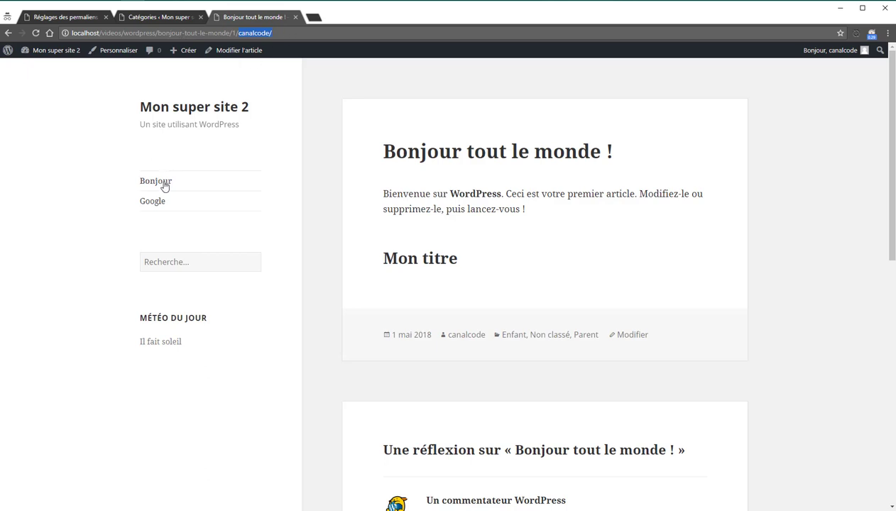
left_click(163, 183)
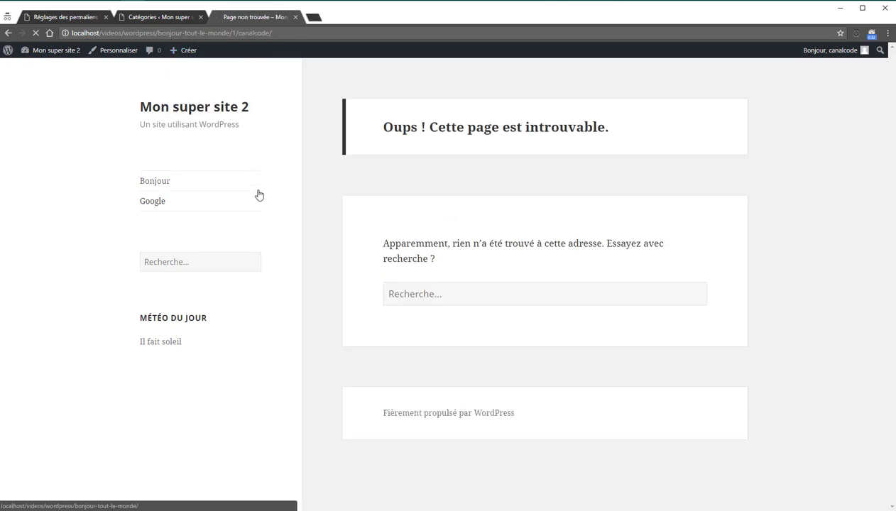
left_click(157, 183)
left_click_drag(158, 33, 232, 33)
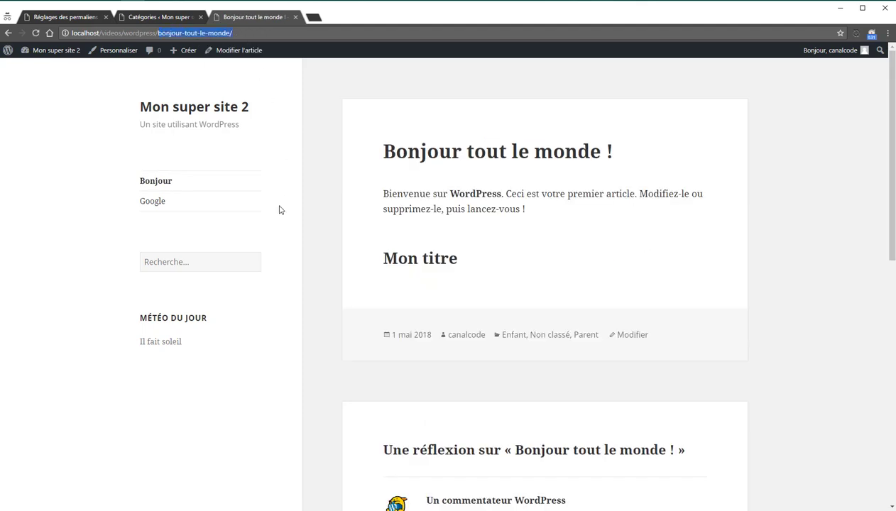
left_click(69, 17)
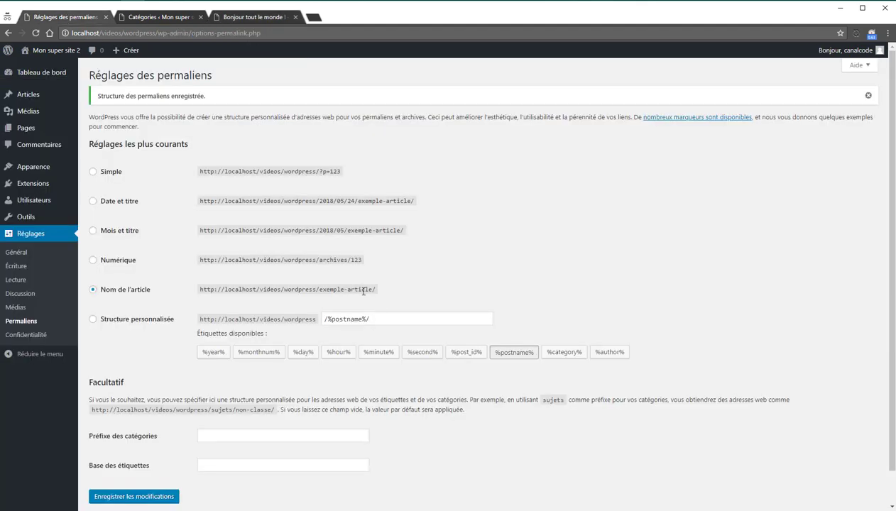